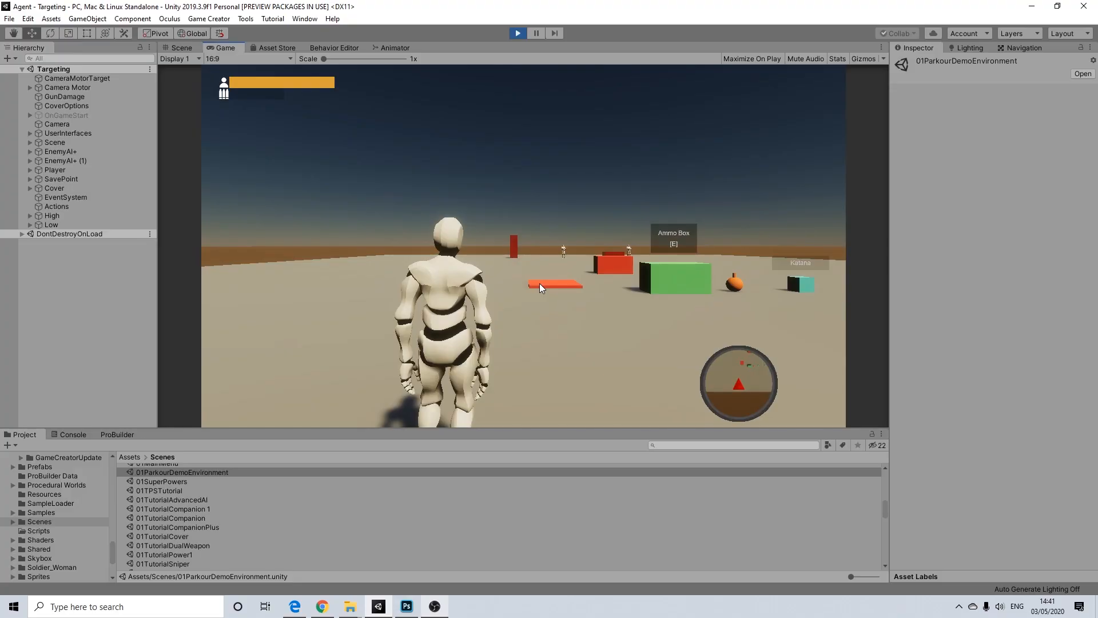
Run the player past the ammo box and katana to collect the 1911 Pistol in the running Targeting scene
{"action": "key", "text": "d"}
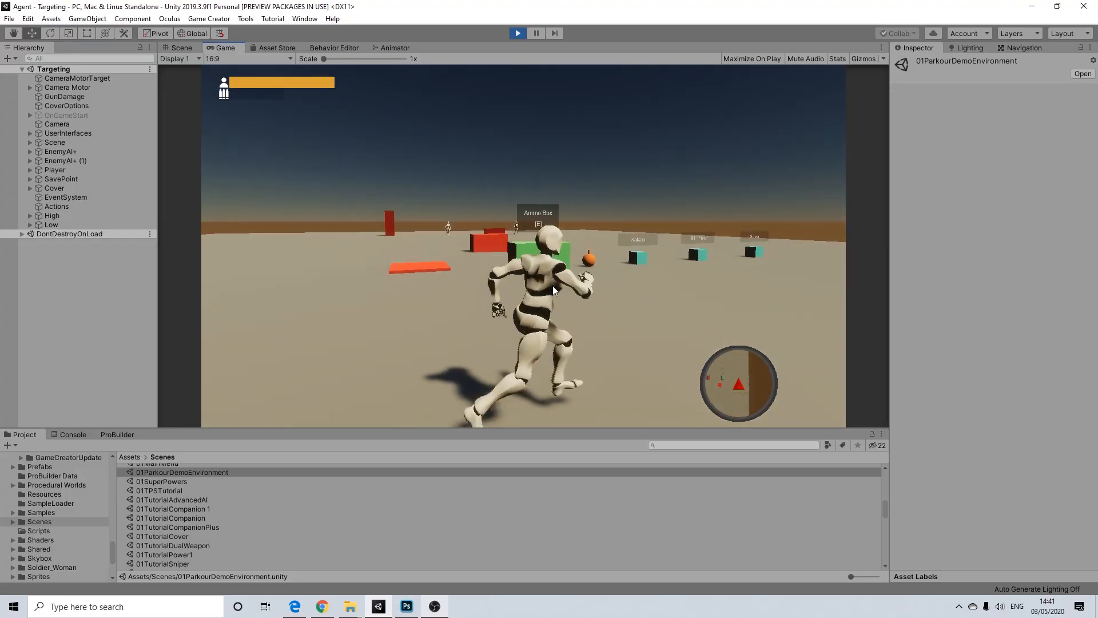
{"action": "key", "text": "w"}
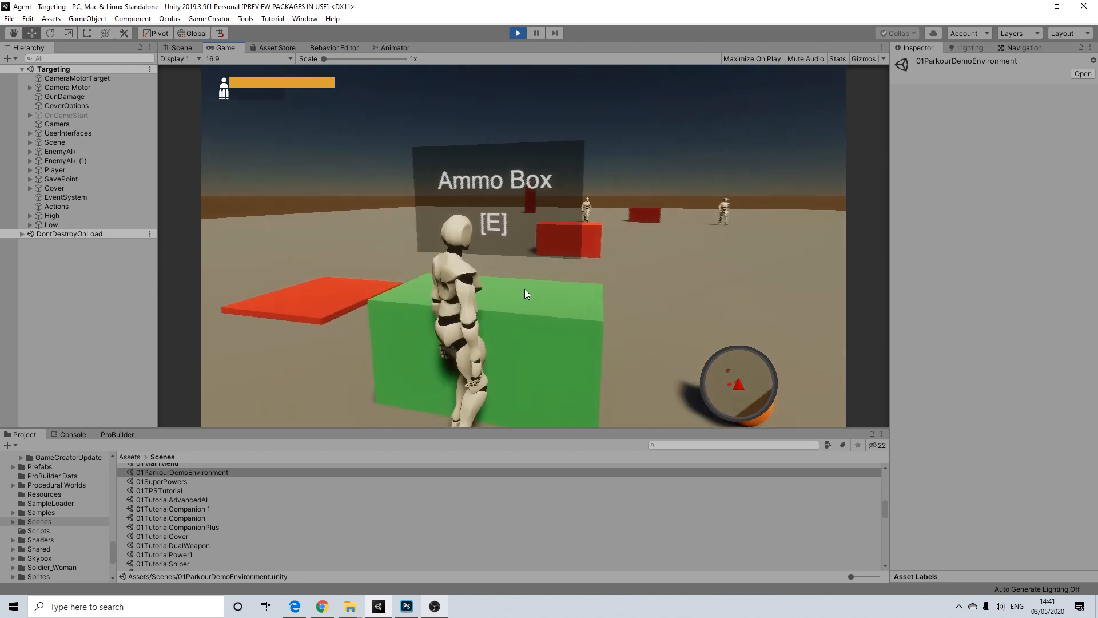
{"action": "key", "text": "s"}
{"action": "key", "text": "d"}
{"action": "key", "text": "w"}
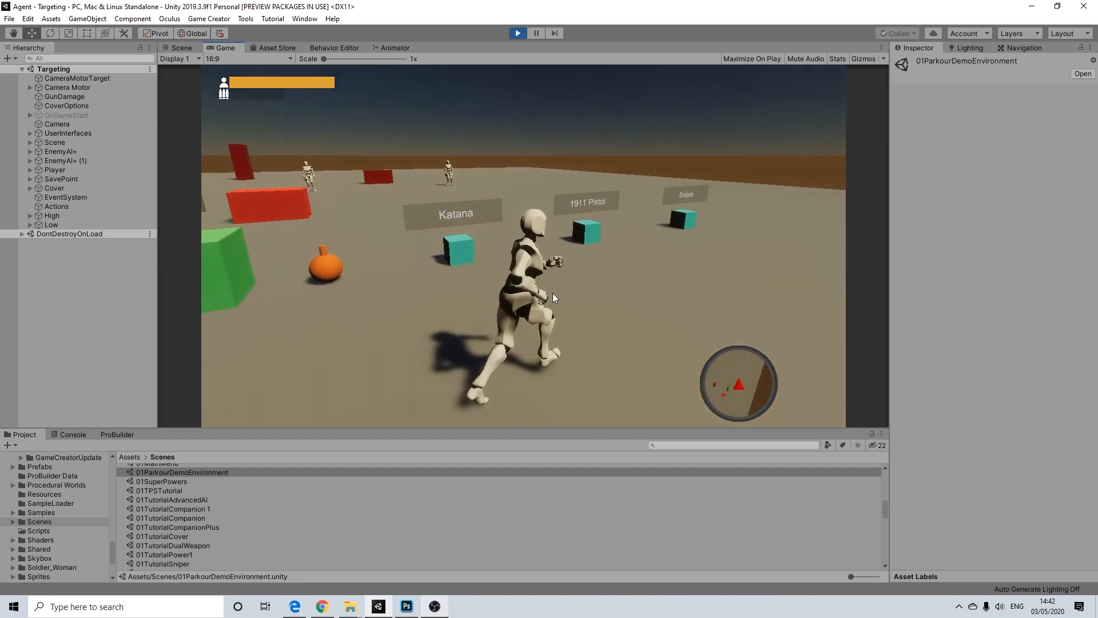
{"action": "key", "text": "w"}
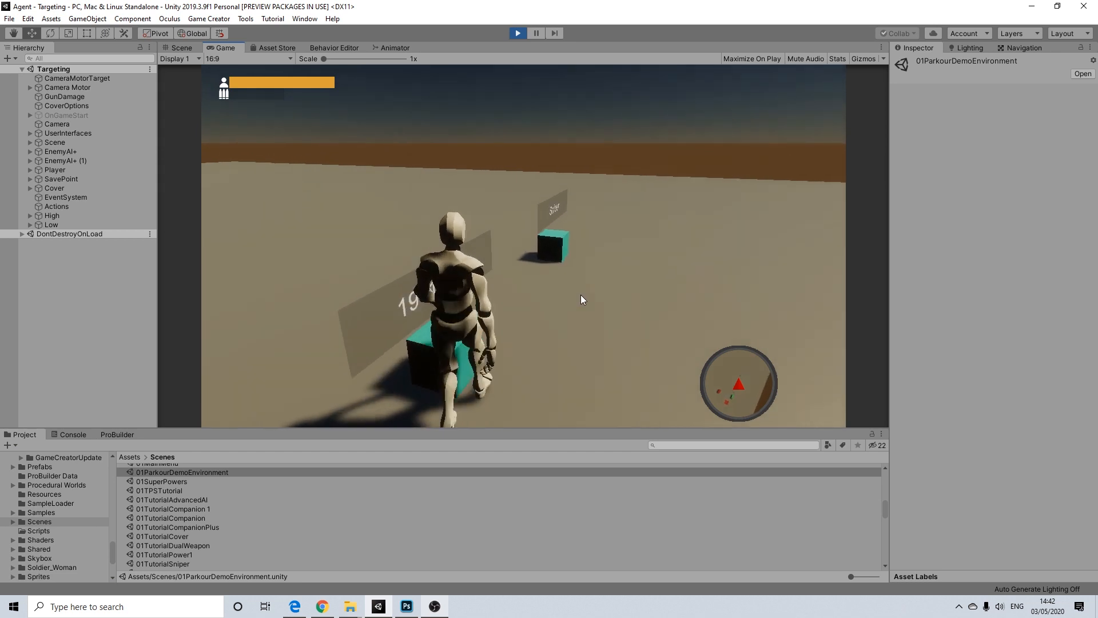
{"action": "key", "text": "d"}
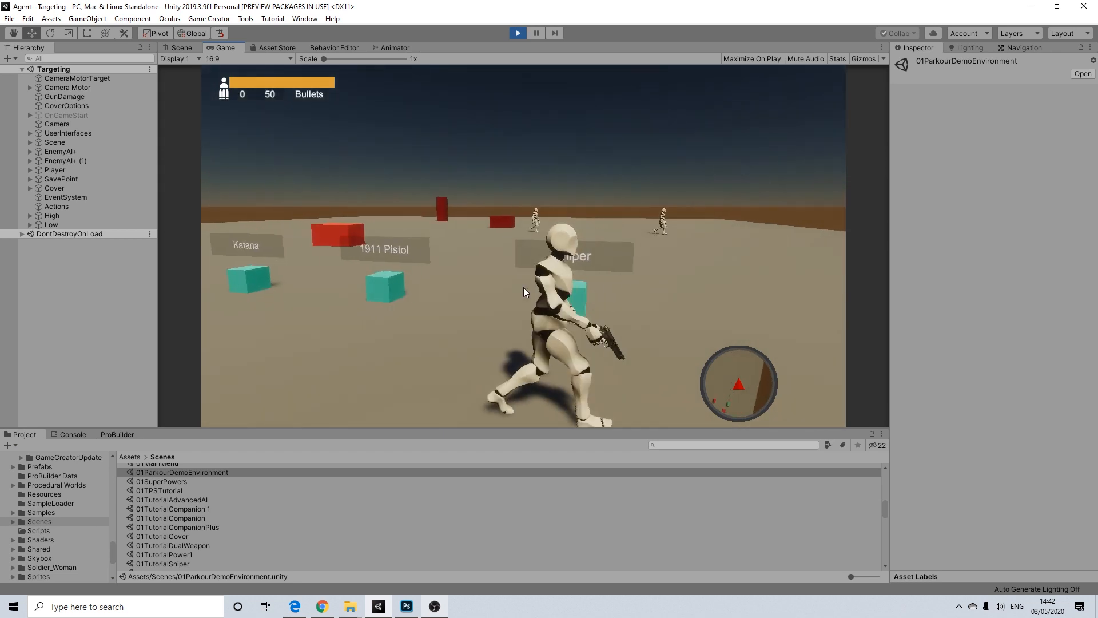
Move the armed player back past the ammo box and flat red platform toward the two enemies
{"action": "key", "text": "a"}
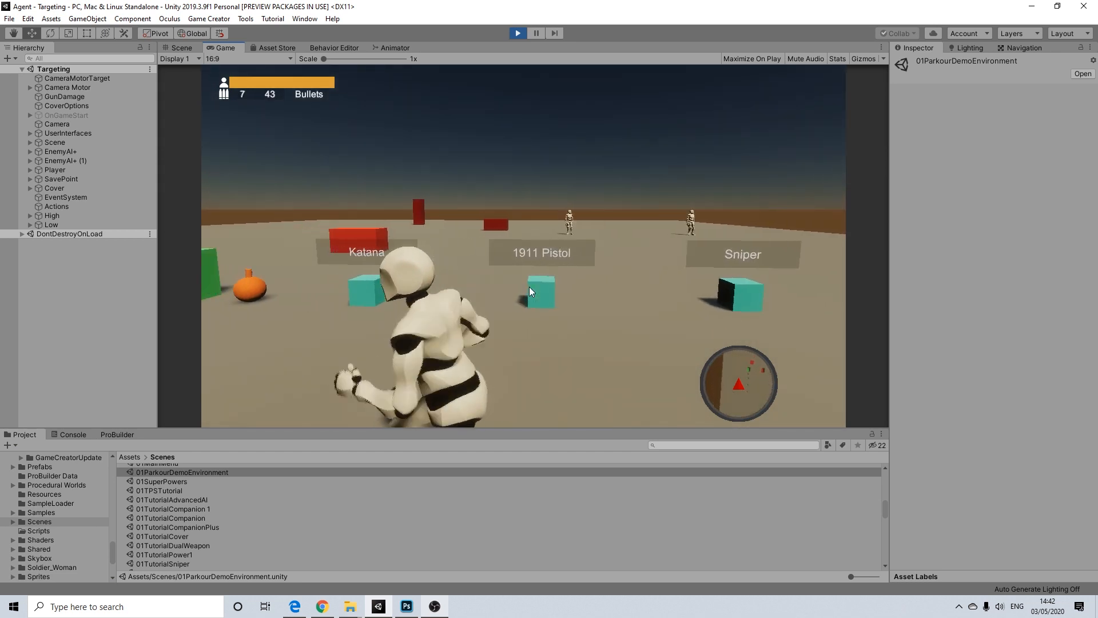
{"action": "key", "text": "a"}
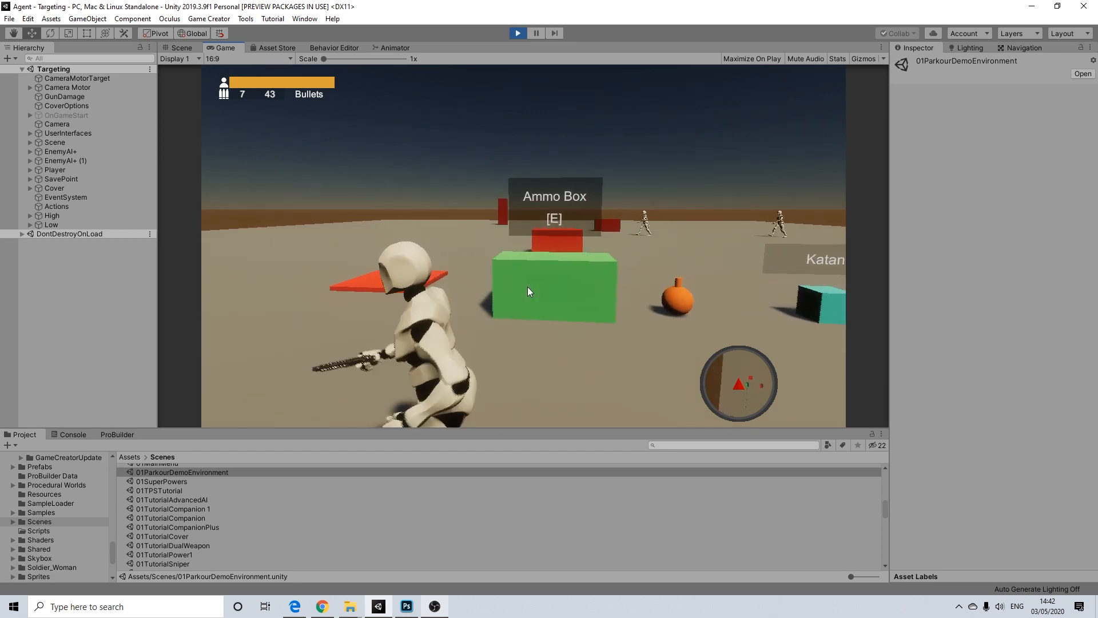
{"action": "key", "text": "w"}
{"action": "key", "text": "a"}
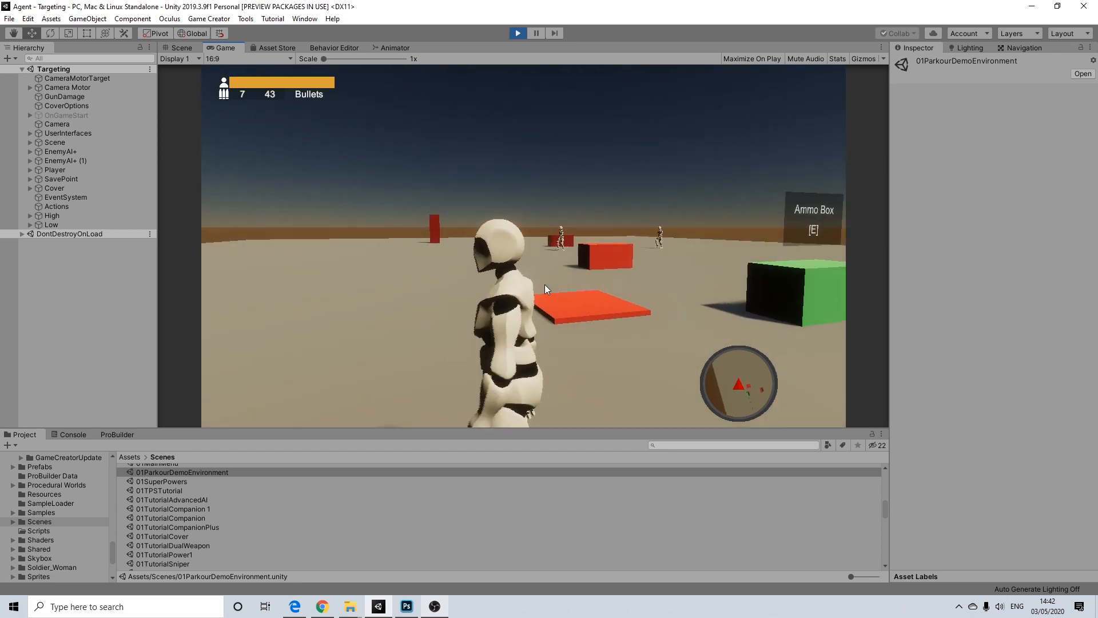
{"action": "key", "text": "w"}
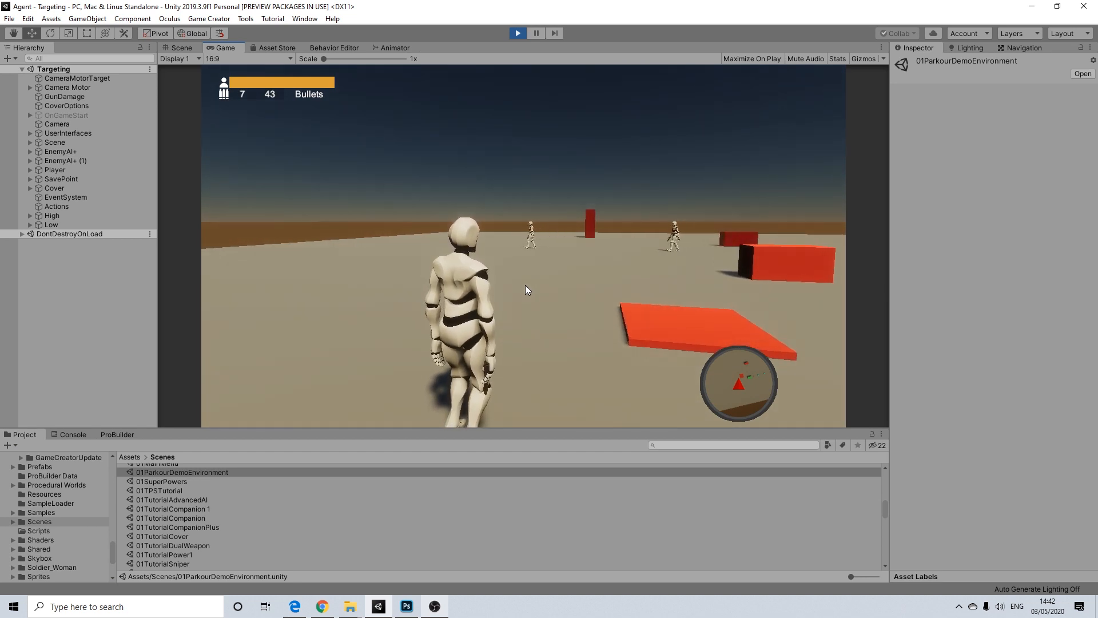
{"action": "key", "text": "w"}
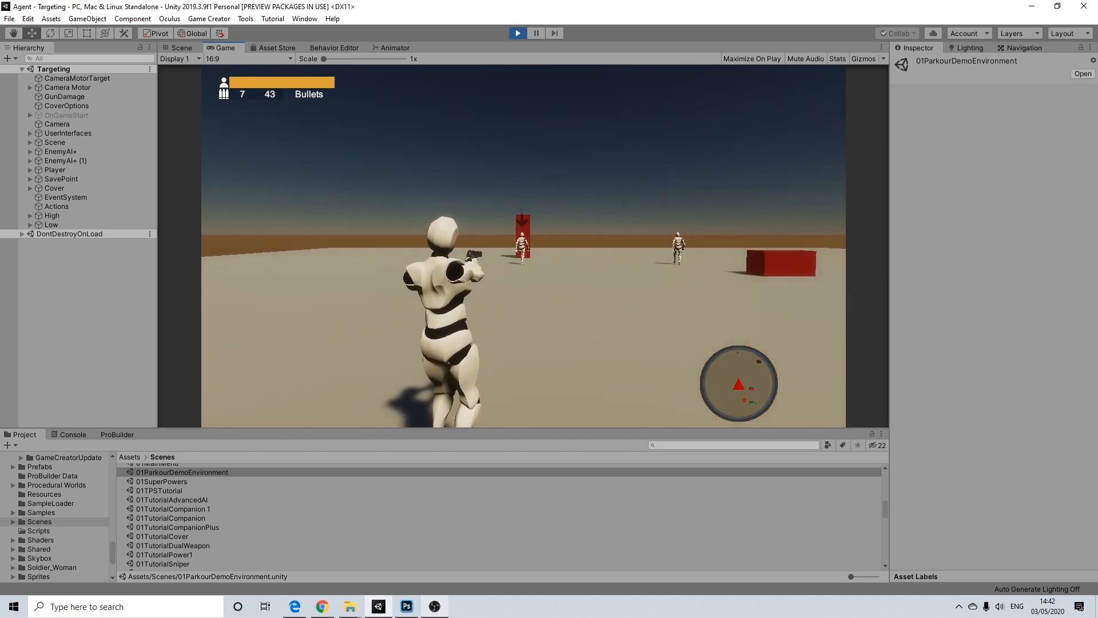
Test targeting by shooting the enemy near the tall red pillar with the pistol, reloading between and after the bursts
{"action": "left_click", "coordinate": [523, 246]}
{"action": "left_click", "coordinate": [523, 246]}
{"action": "left_click", "coordinate": [524, 246]}
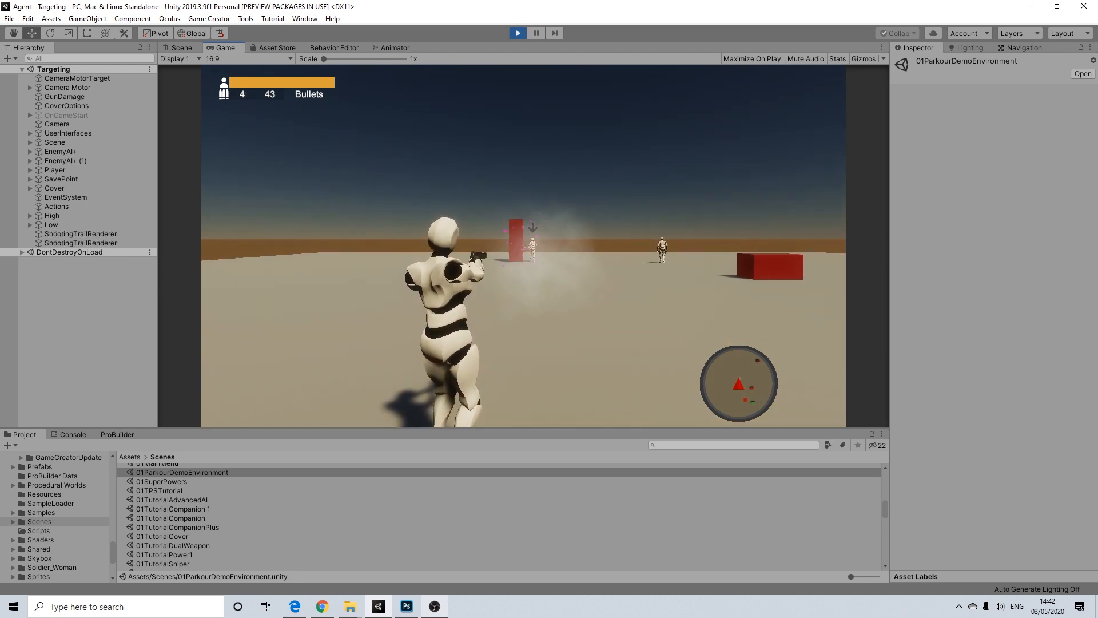
{"action": "left_click", "coordinate": [523, 246]}
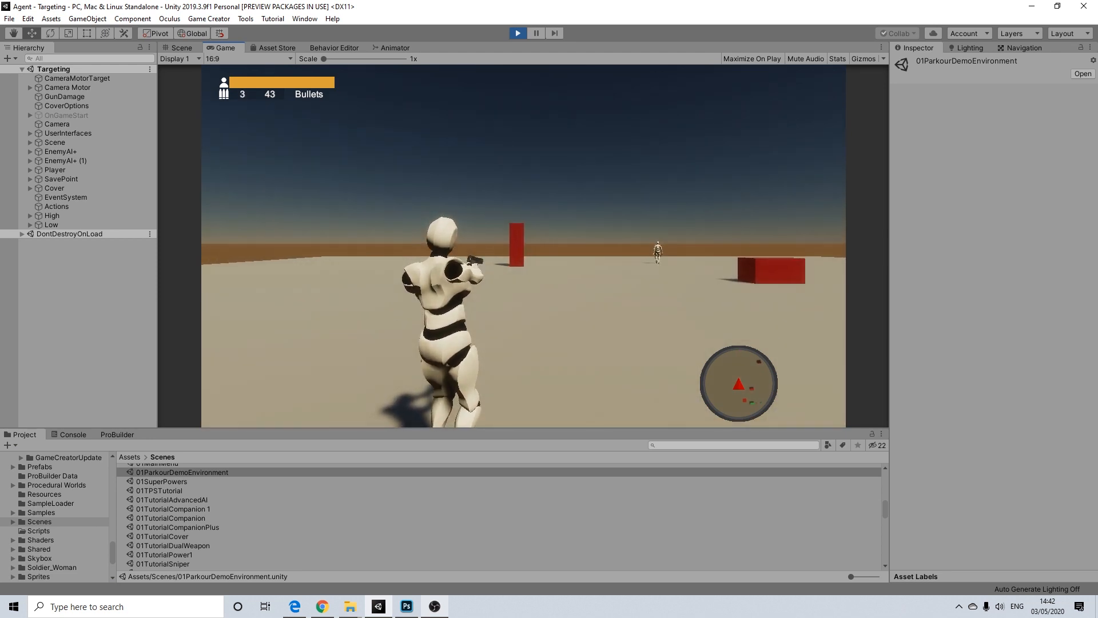
{"action": "key", "text": "r"}
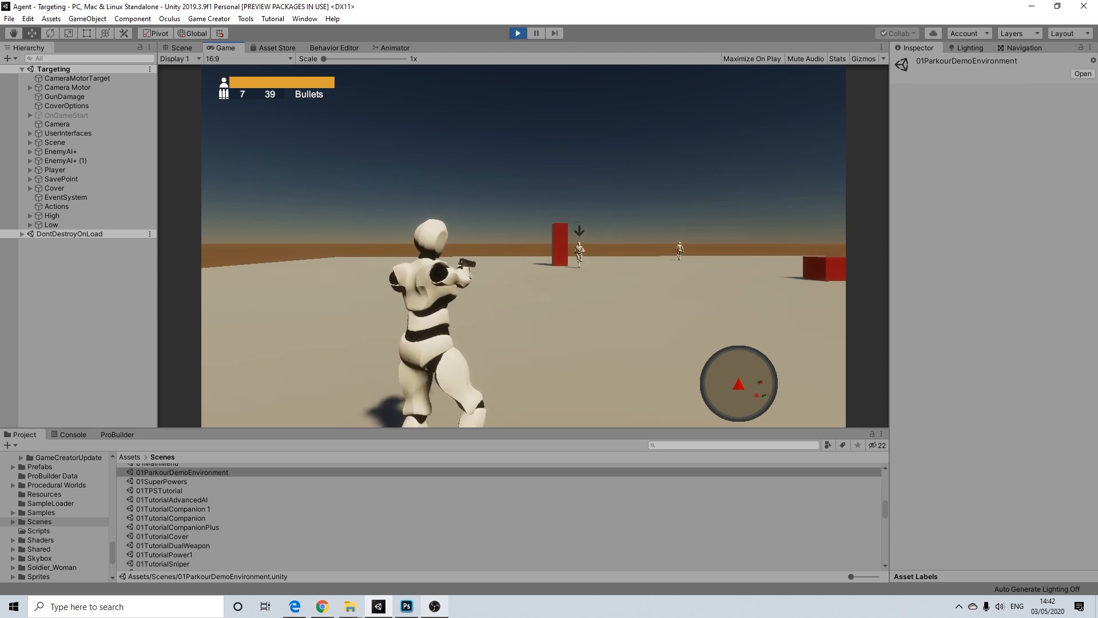
{"action": "key", "text": "d"}
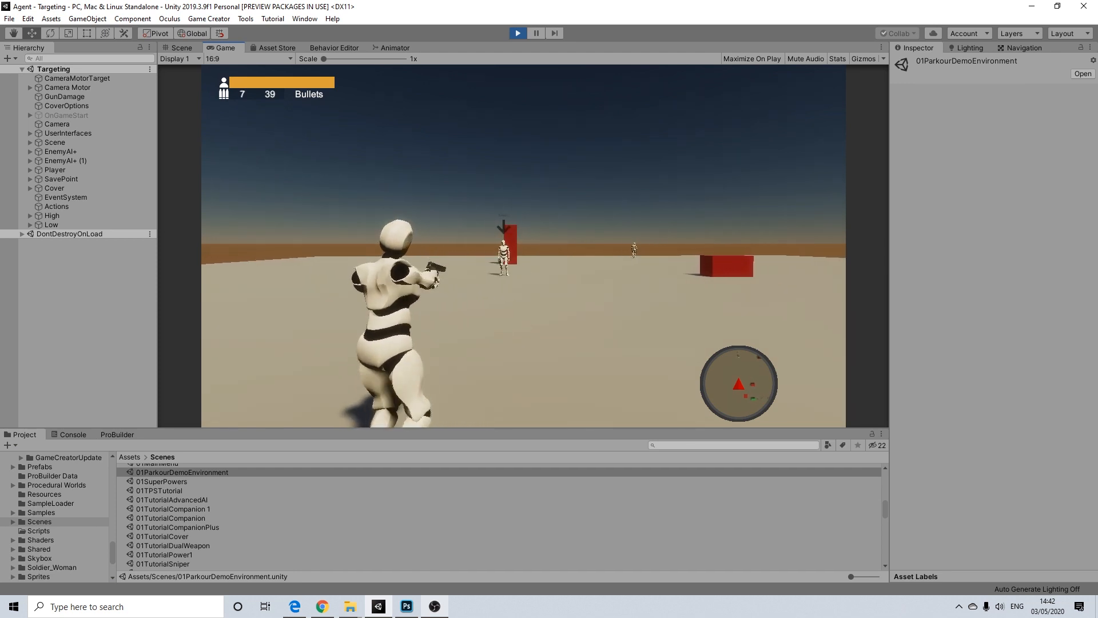
{"action": "left_click", "coordinate": [523, 246]}
{"action": "left_click", "coordinate": [523, 246]}
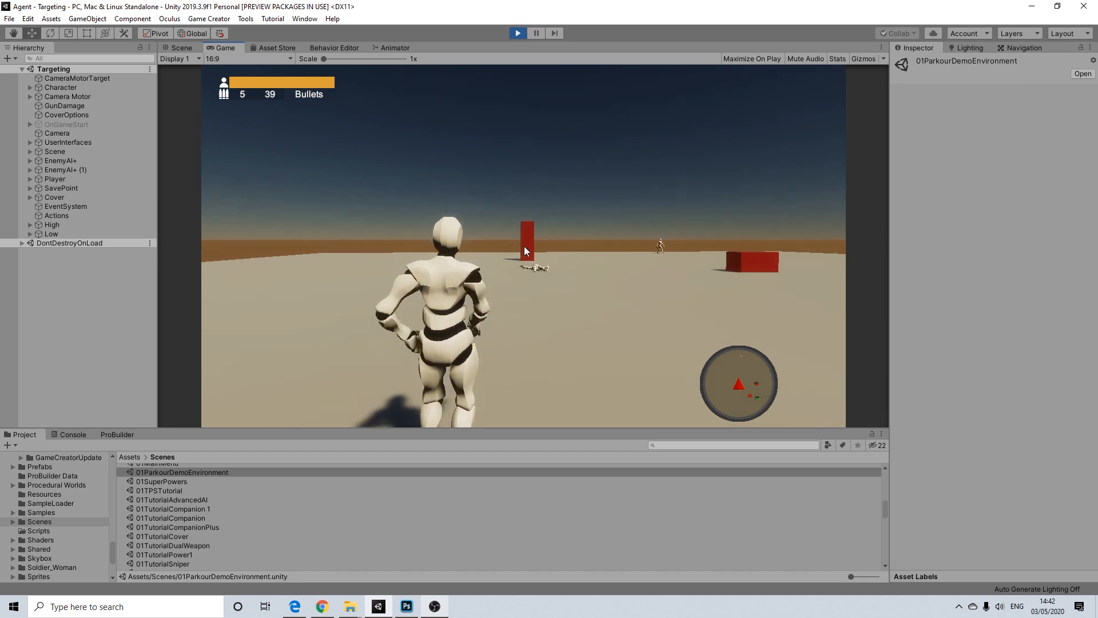
{"action": "key", "text": "r"}
Approach the remaining enemy beyond the low red cover block, empty the pistol's magazine at it and reload
{"action": "key", "text": "w"}
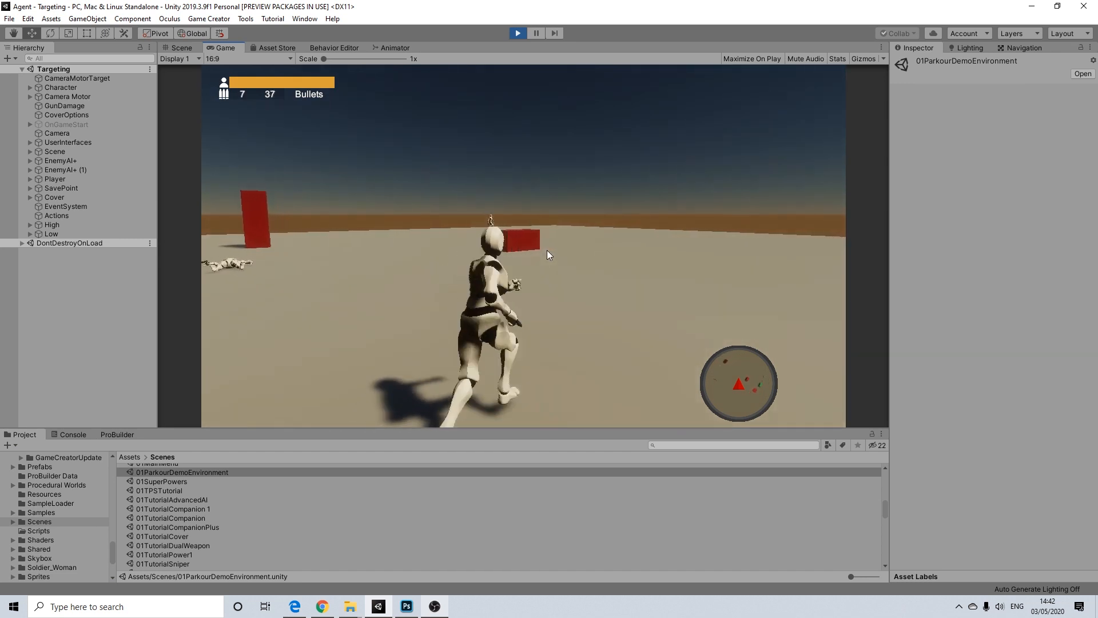
{"action": "key", "text": "d"}
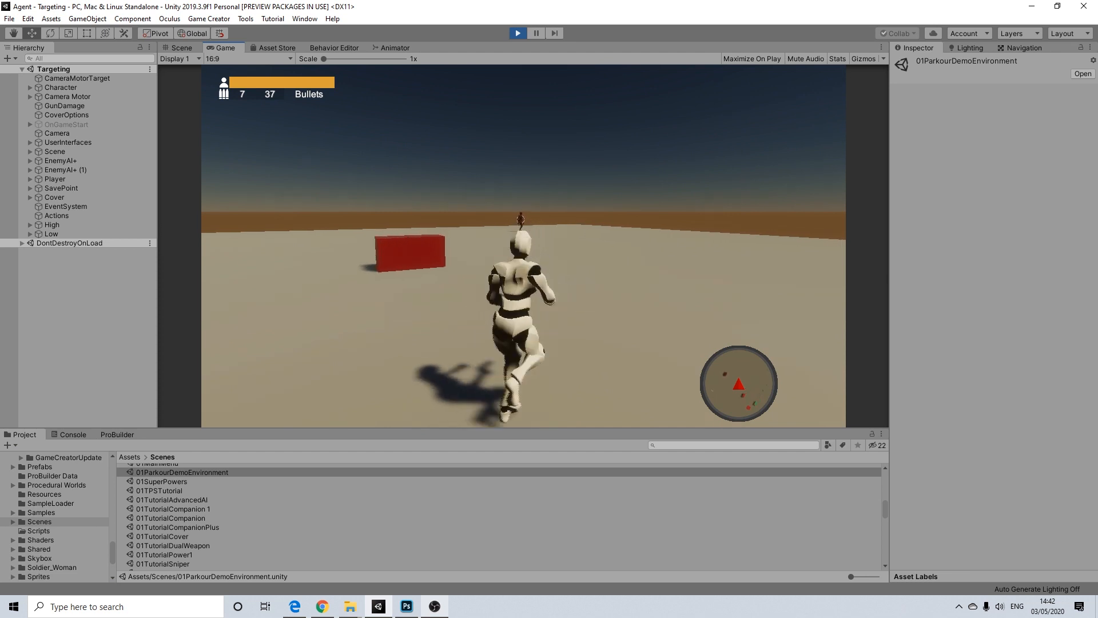
{"action": "key", "text": "w"}
{"action": "key", "text": "w"}
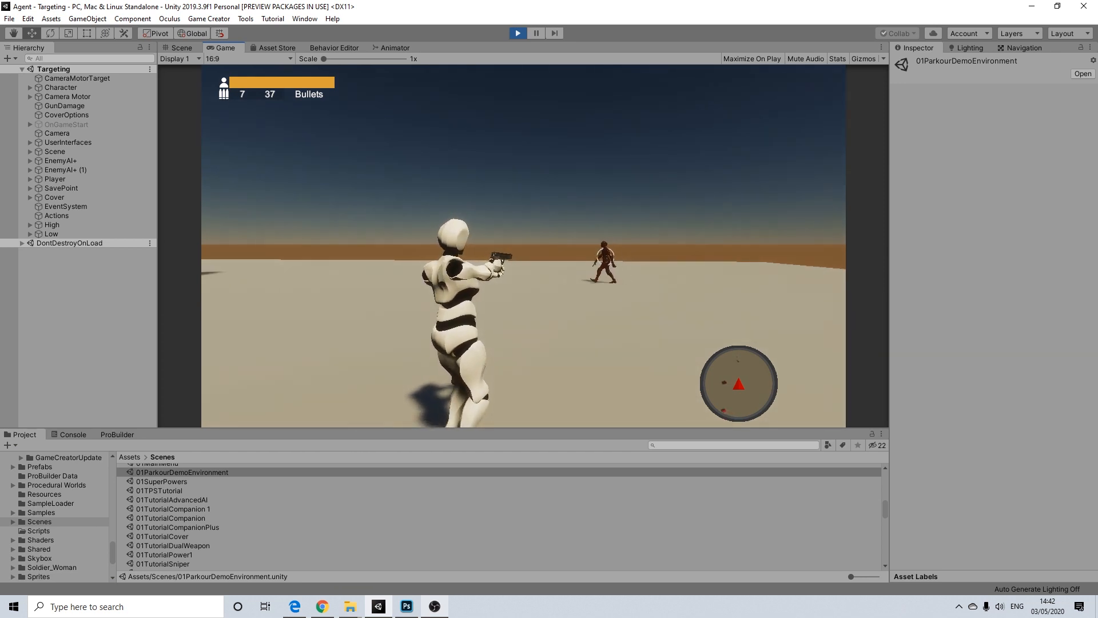
{"action": "left_click", "coordinate": [524, 246]}
{"action": "left_click", "coordinate": [522, 246]}
{"action": "left_click", "coordinate": [523, 246]}
{"action": "left_click", "coordinate": [523, 246]}
{"action": "left_click", "coordinate": [522, 246]}
{"action": "left_click", "coordinate": [523, 246]}
{"action": "left_click", "coordinate": [522, 246]}
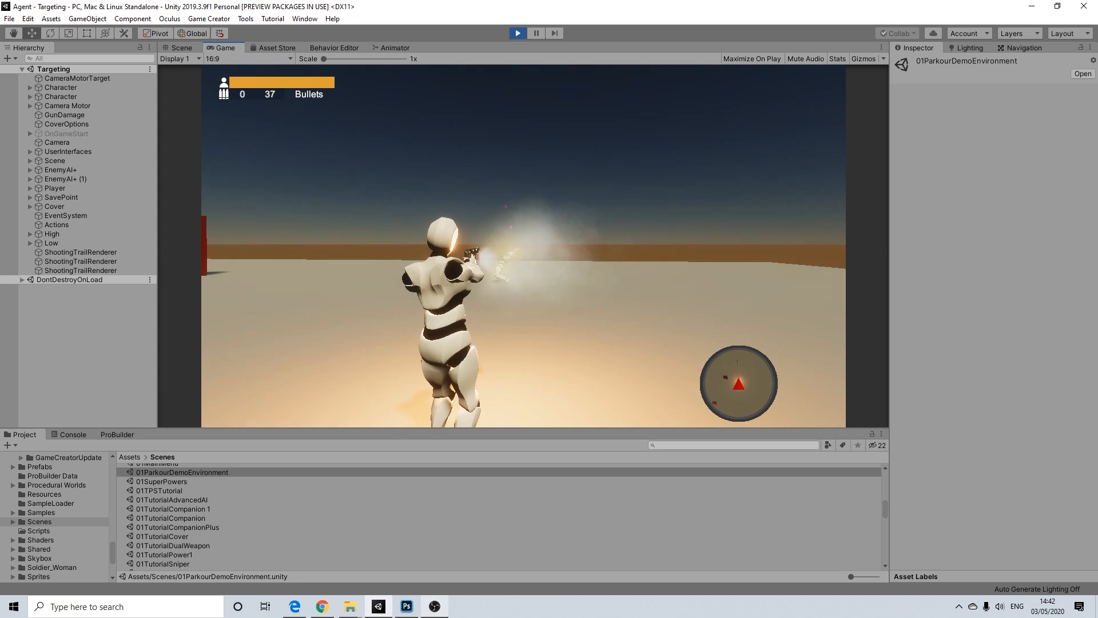
{"action": "key", "text": "r"}
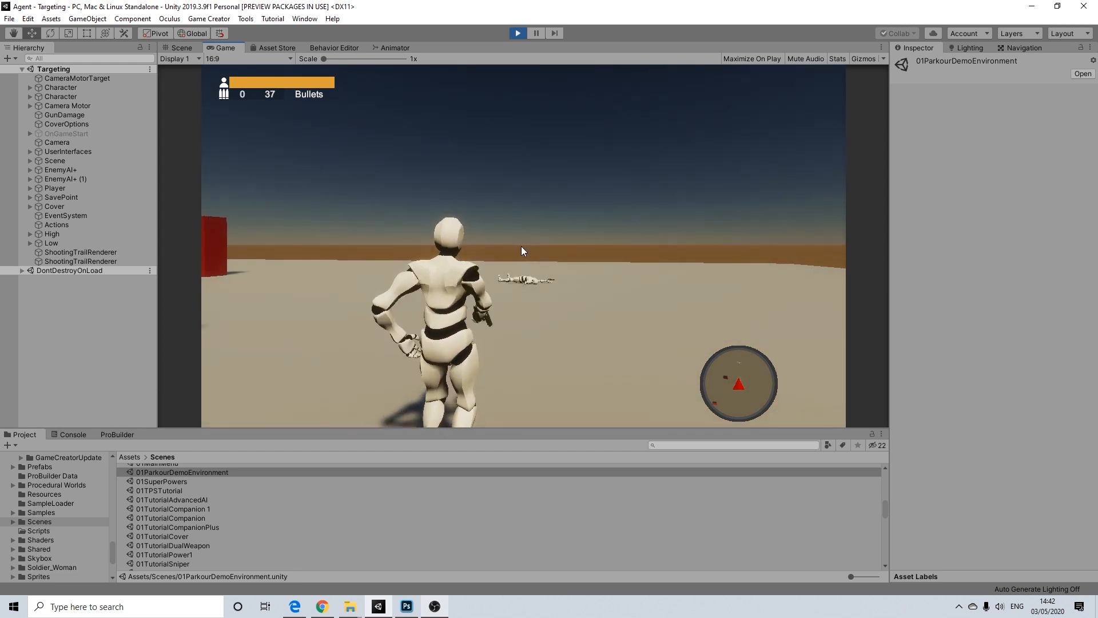
Walk the player around both fallen enemies to examine the bodies and their target indicators
{"action": "key", "text": "w"}
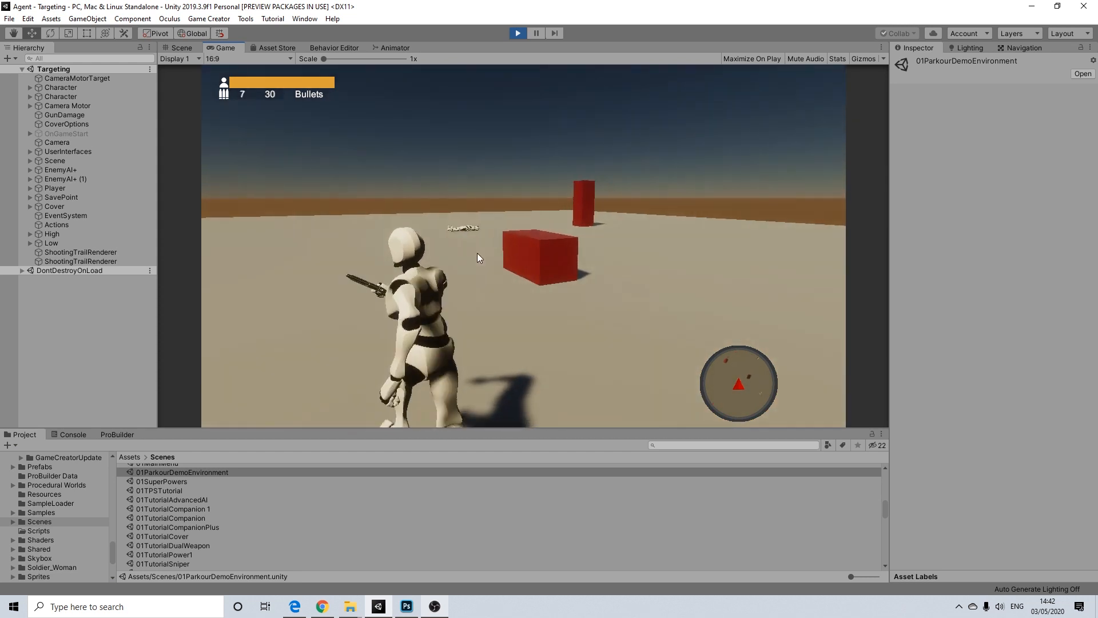
{"action": "key", "text": "w"}
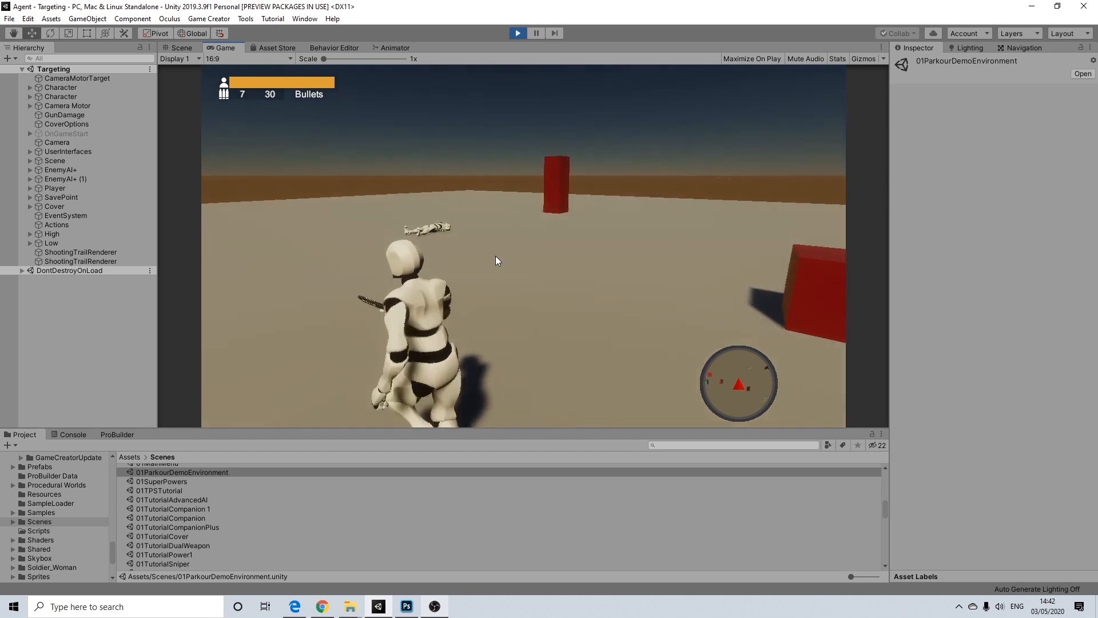
{"action": "key", "text": "w"}
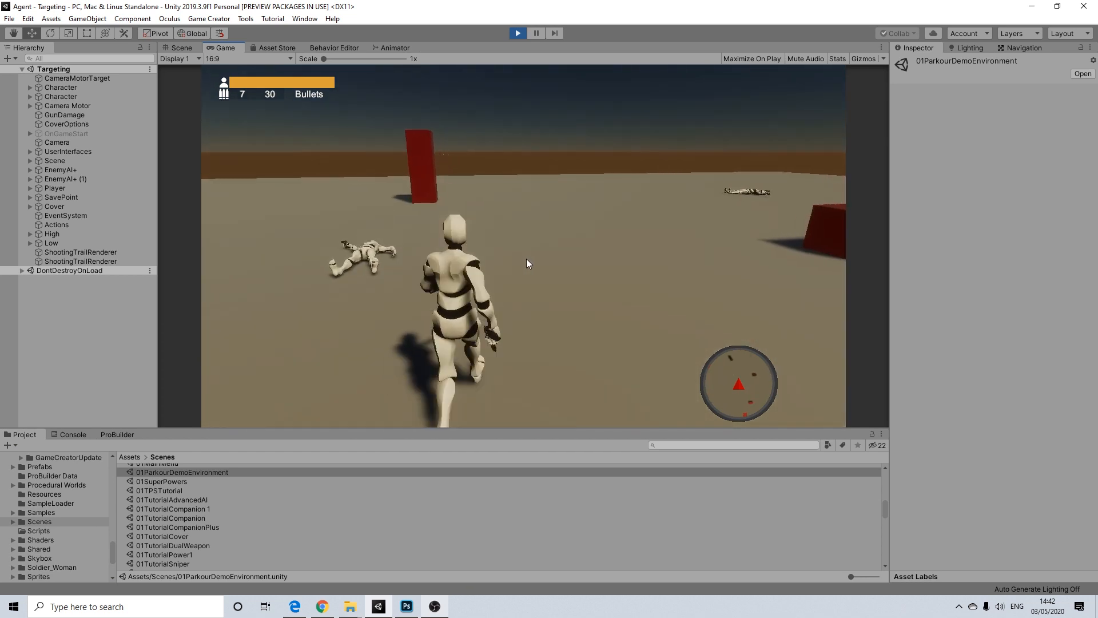
{"action": "key", "text": "w"}
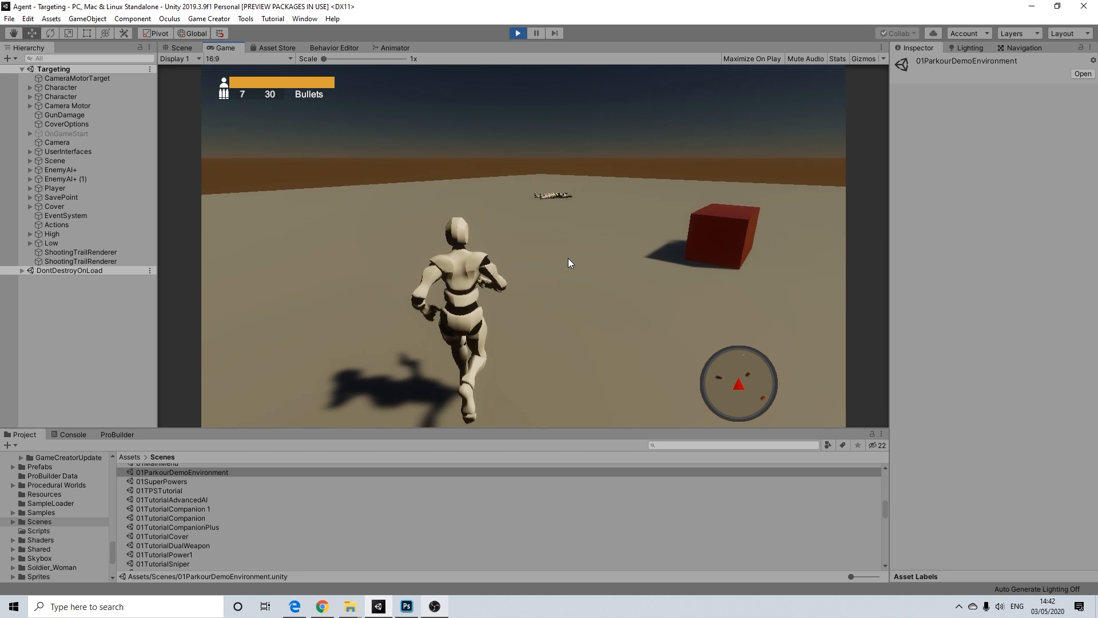
{"action": "key", "text": "w"}
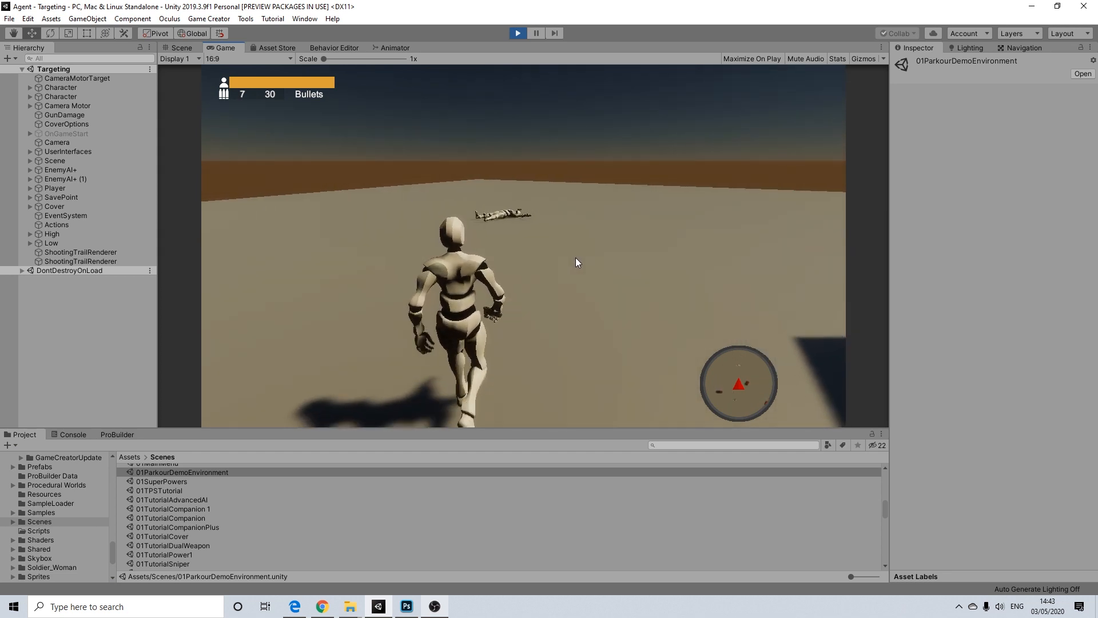
{"action": "key", "text": "d"}
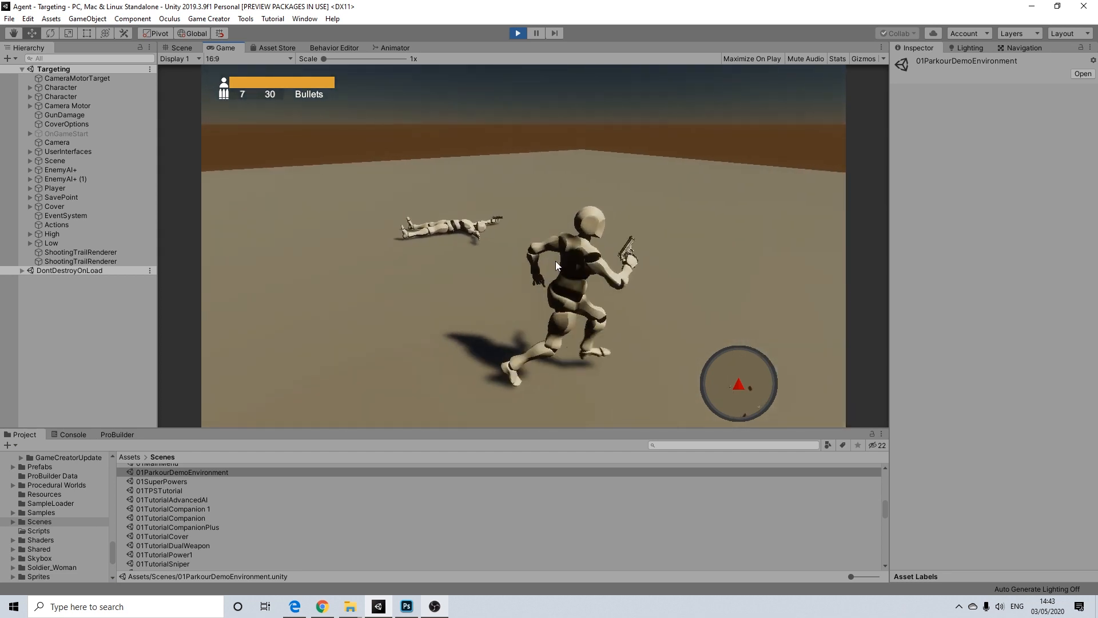
{"action": "key", "text": "w"}
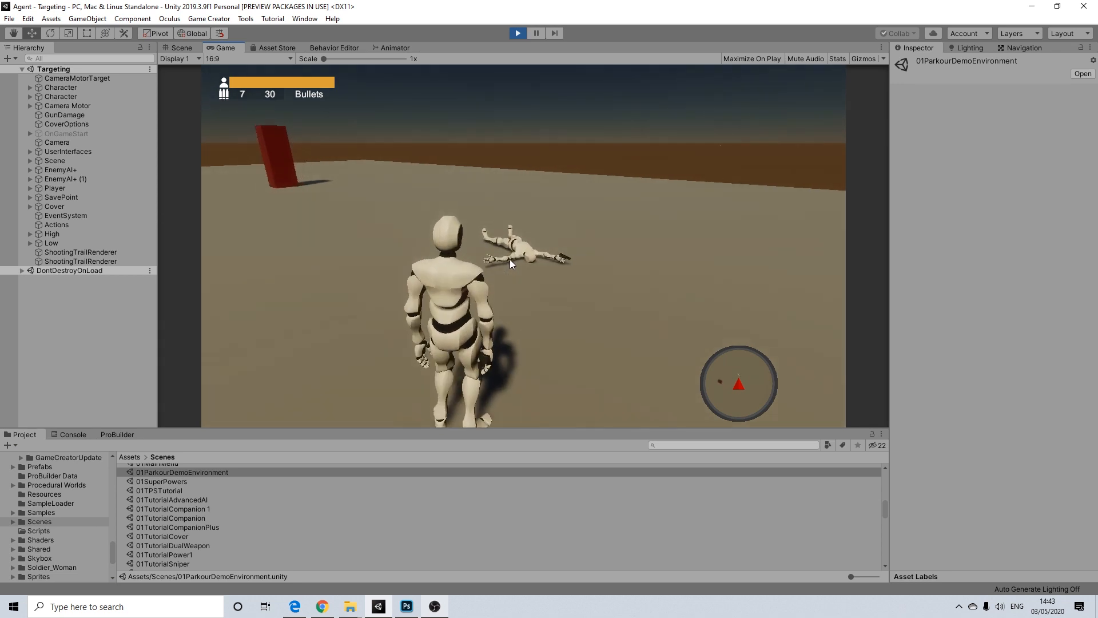
{"action": "key", "text": "w"}
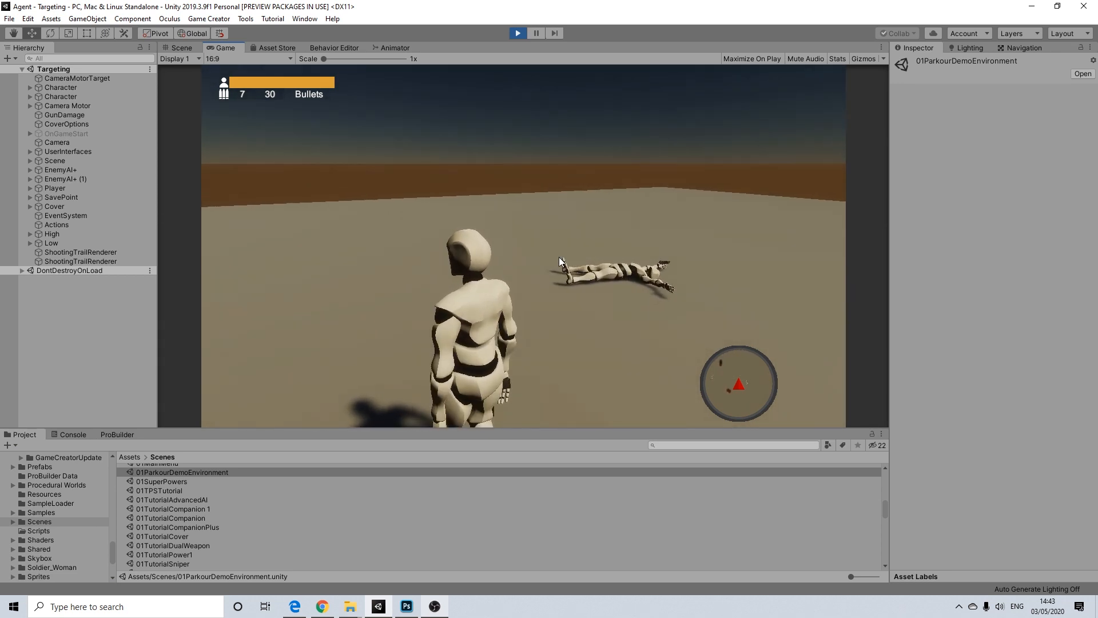
{"action": "key", "text": "w"}
{"action": "key", "text": "w"}
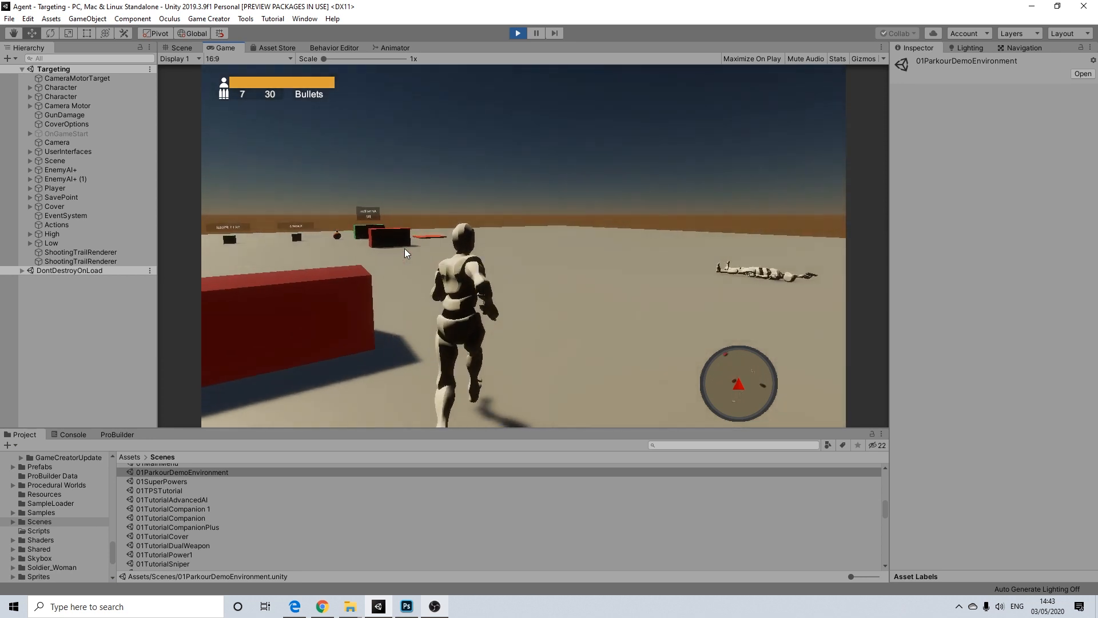
Run the player around the red cover blocks and aim the pistol toward the fallen enemies to check targeting
{"action": "key", "text": "w"}
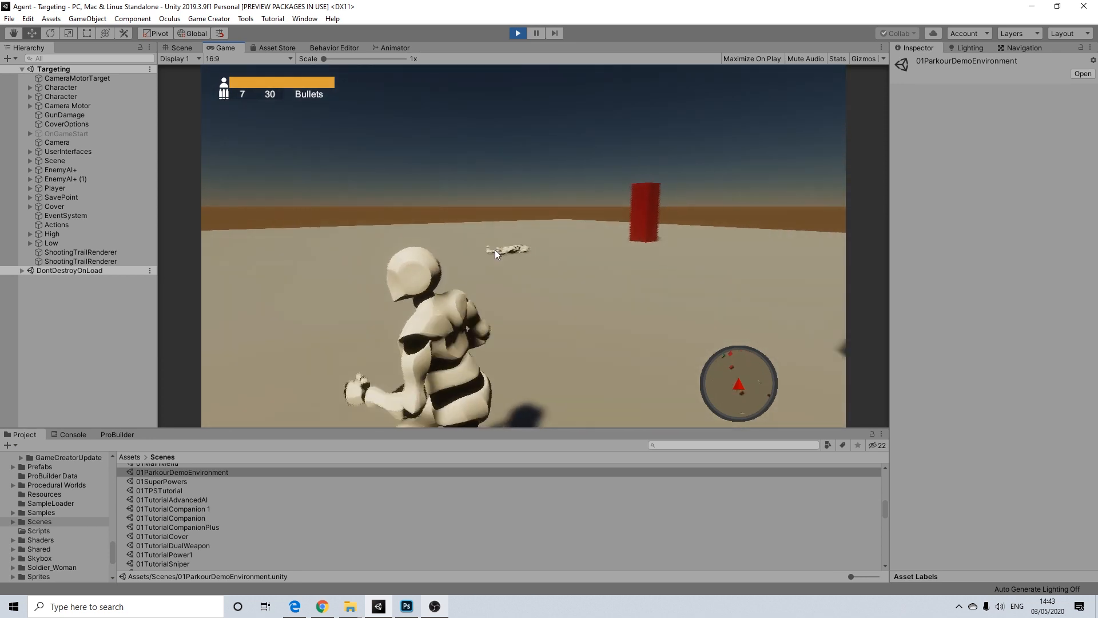
{"action": "key", "text": "w"}
{"action": "key", "text": "d"}
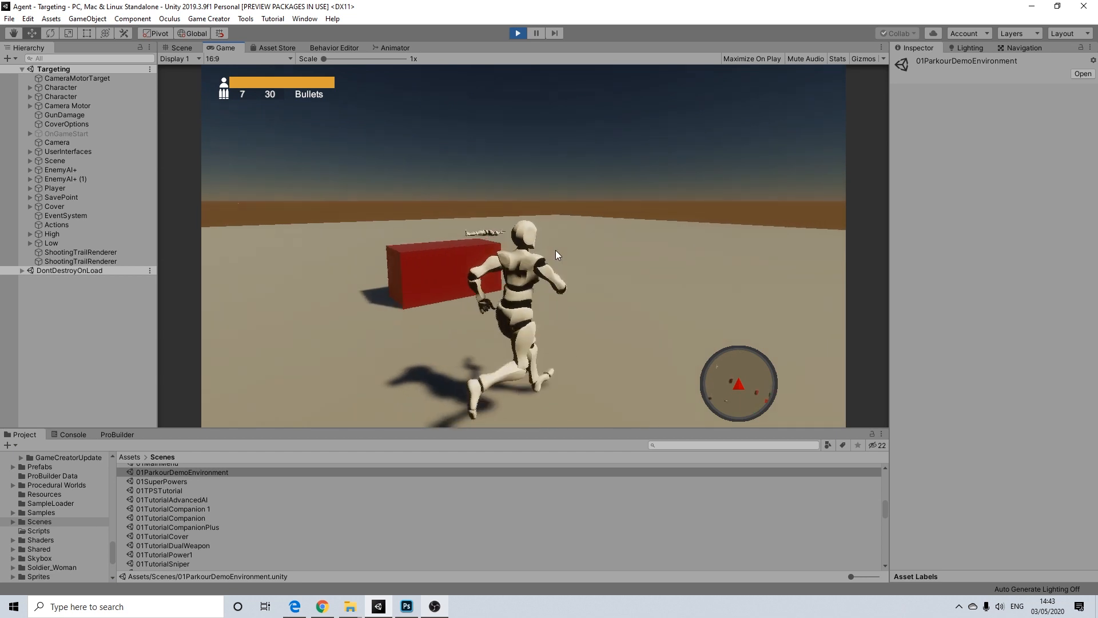
{"action": "key", "text": "d"}
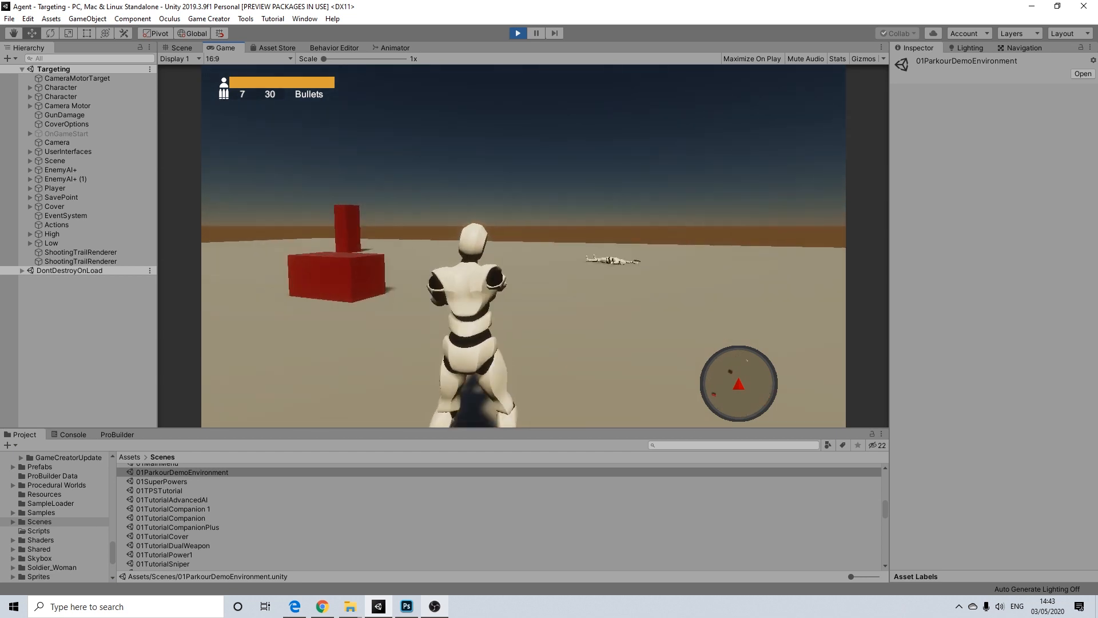
{"action": "right_click", "coordinate": [523, 246]}
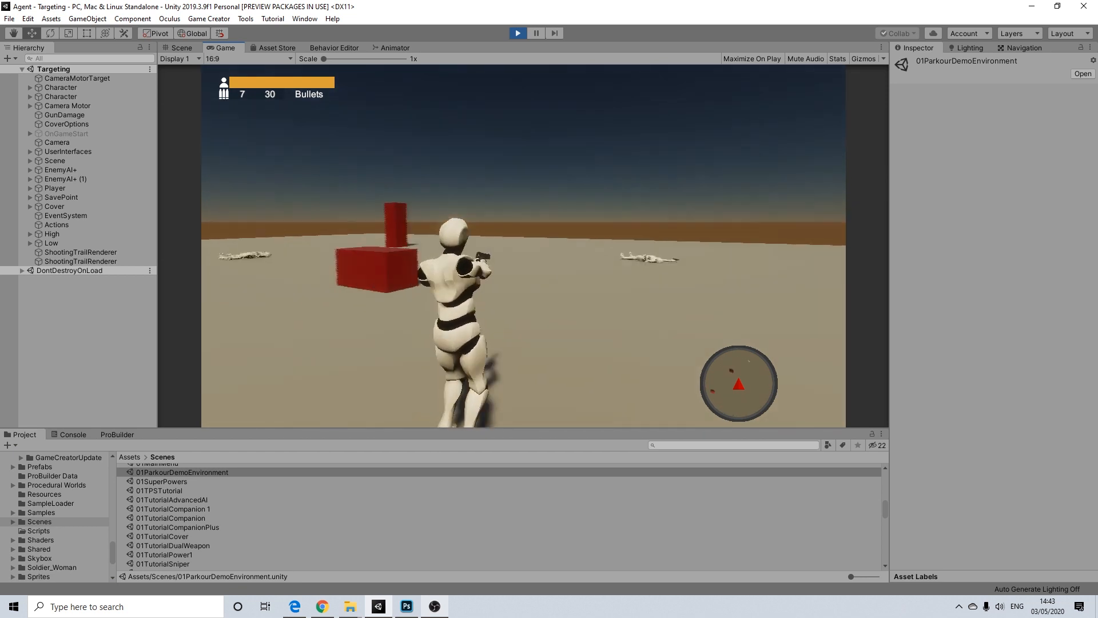
{"action": "key", "text": "w"}
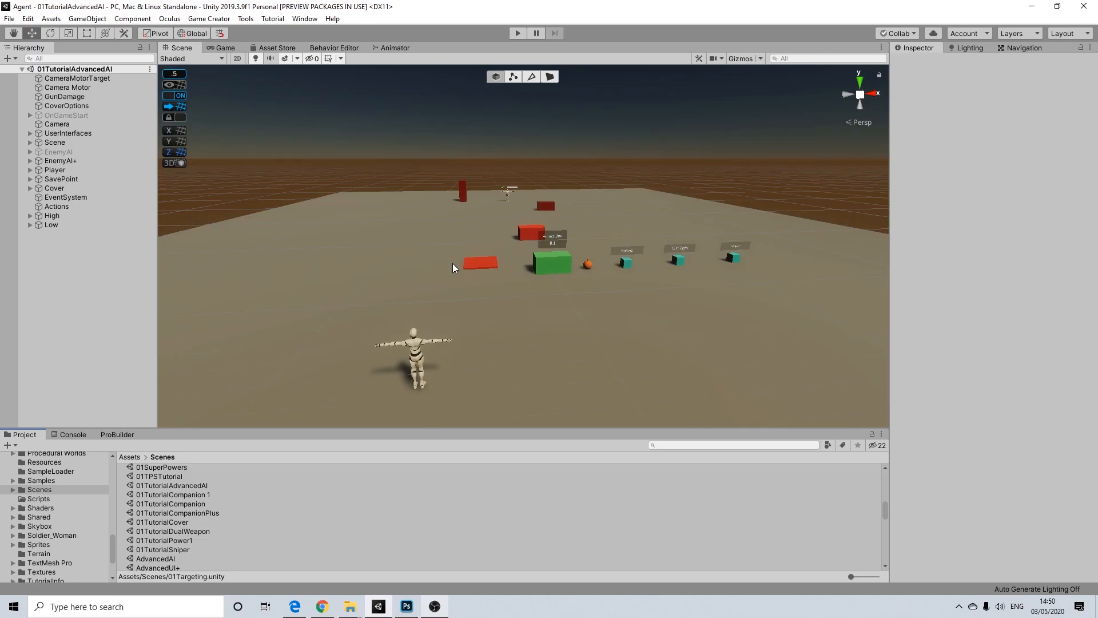
{"action": "middle_click_drag", "start_coordinate": [452, 268], "coordinate": [463, 258]}
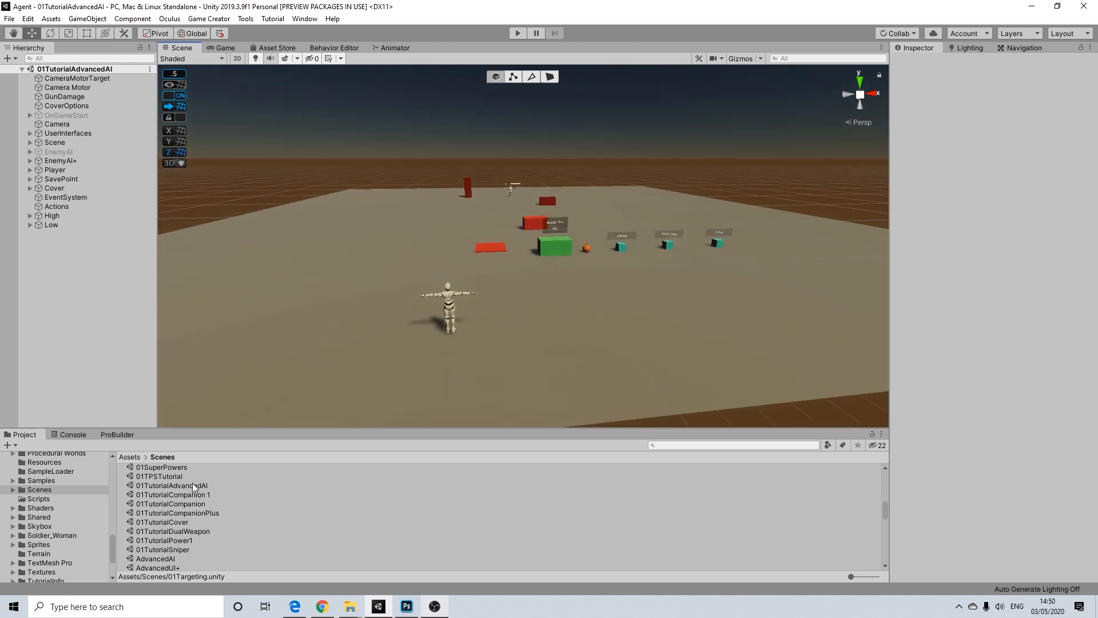
Duplicate the 01TutorialAdvancedAI scene and rename the copy 01Target
{"action": "middle_click_drag", "start_coordinate": [452, 294], "coordinate": [421, 294]}
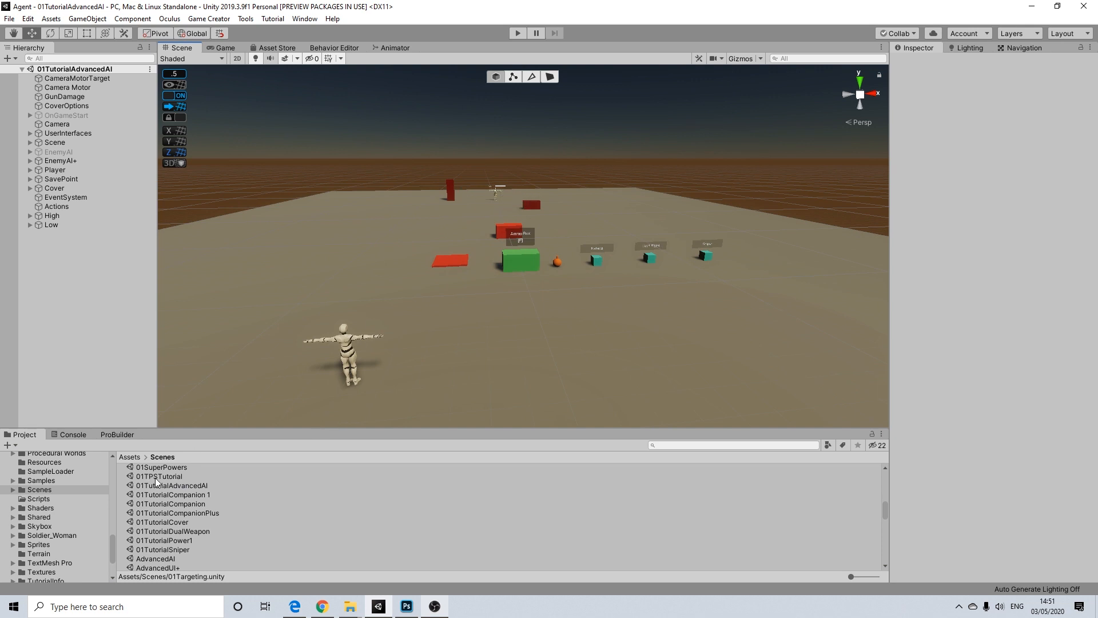
{"action": "left_click", "coordinate": [173, 485]}
{"action": "key", "text": "ctrl+d"}
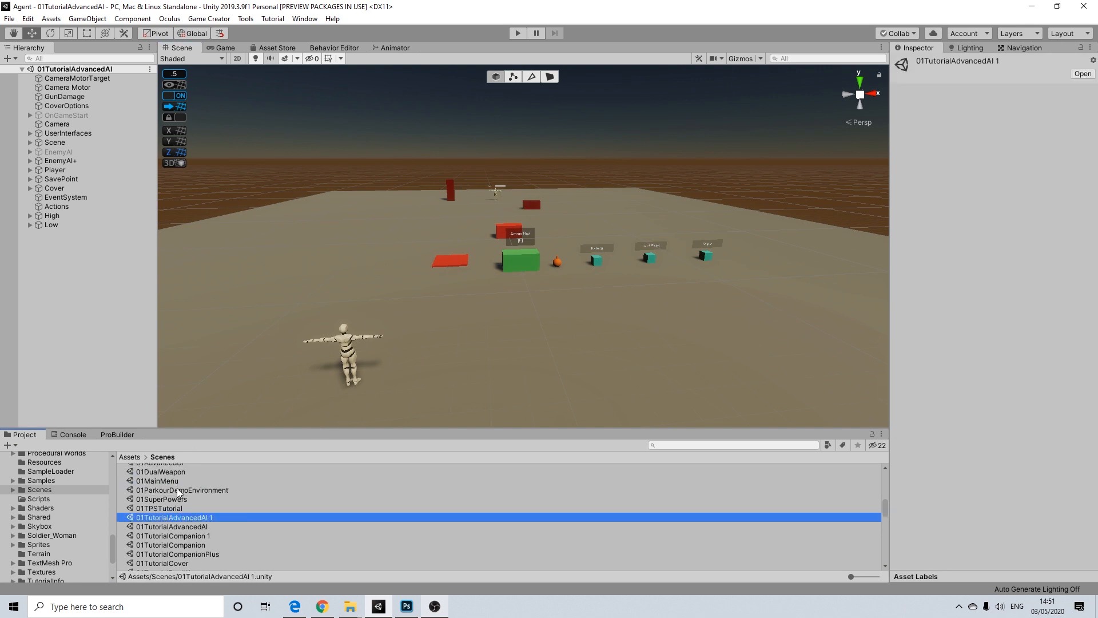
{"action": "right_click", "coordinate": [170, 521]}
{"action": "left_click", "coordinate": [197, 271]}
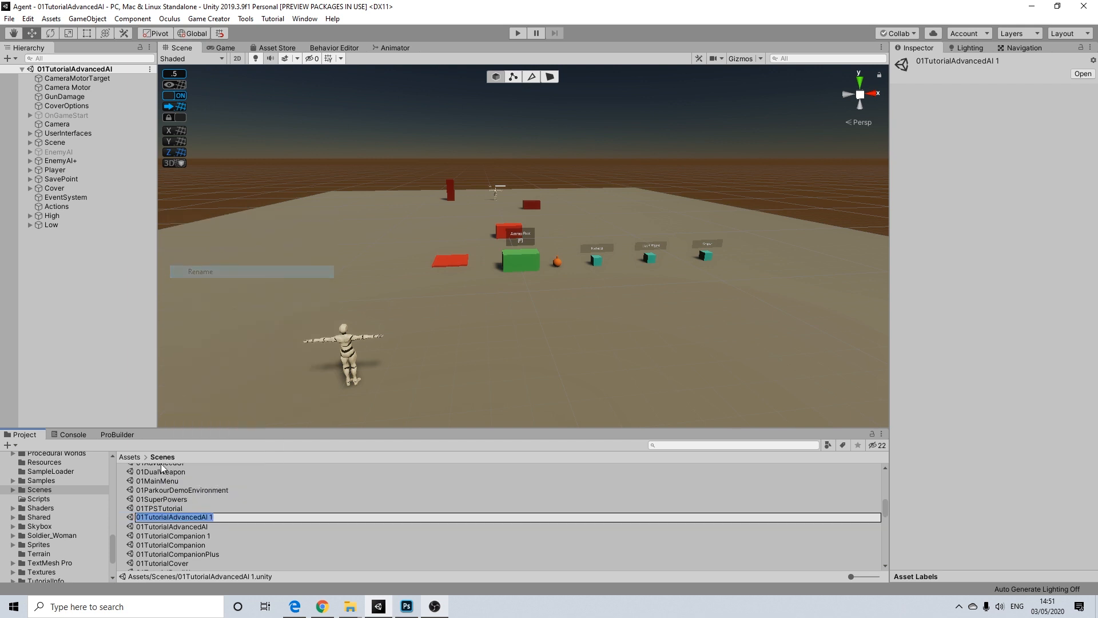
{"action": "type", "text": "arget"}
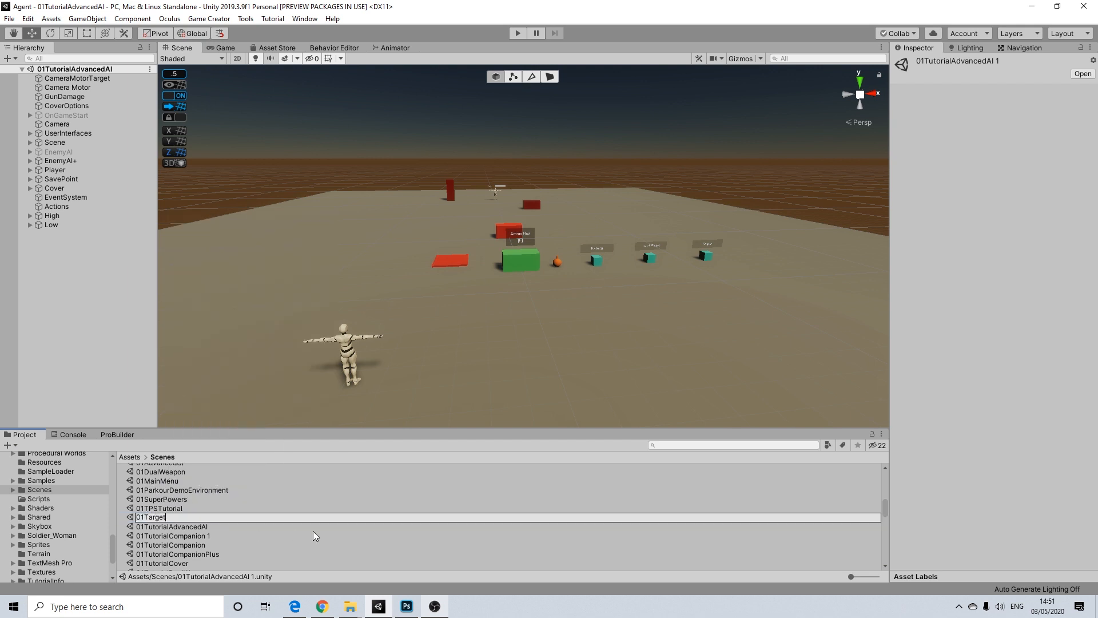
{"action": "key", "text": "Return"}
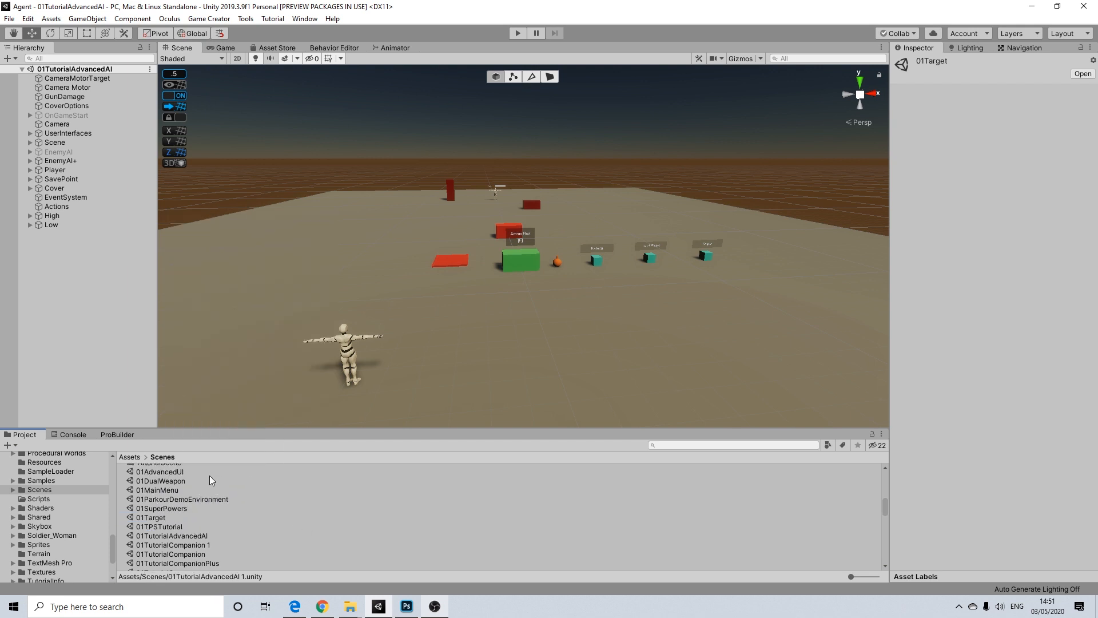
Open the 01Target scene
{"action": "middle_click_drag", "start_coordinate": [452, 359], "coordinate": [475, 374]}
{"action": "scroll", "coordinate": [476, 380], "scroll_direction": "up", "scroll_amount": 2}
{"action": "scroll", "coordinate": [476, 380], "scroll_direction": "down", "scroll_amount": 1}
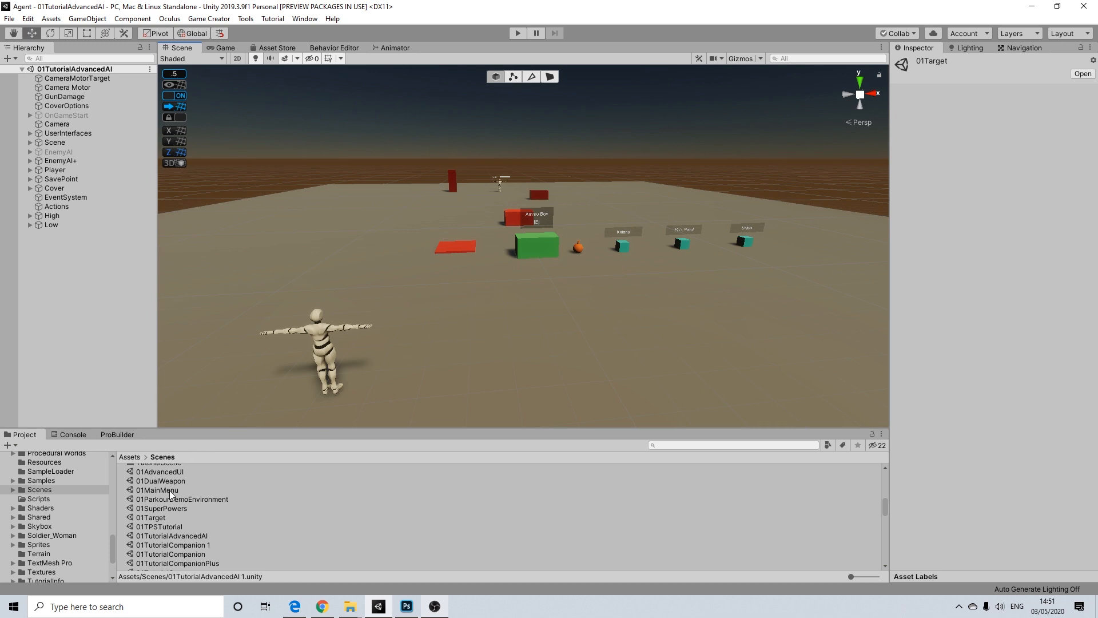
{"action": "left_click", "coordinate": [159, 516]}
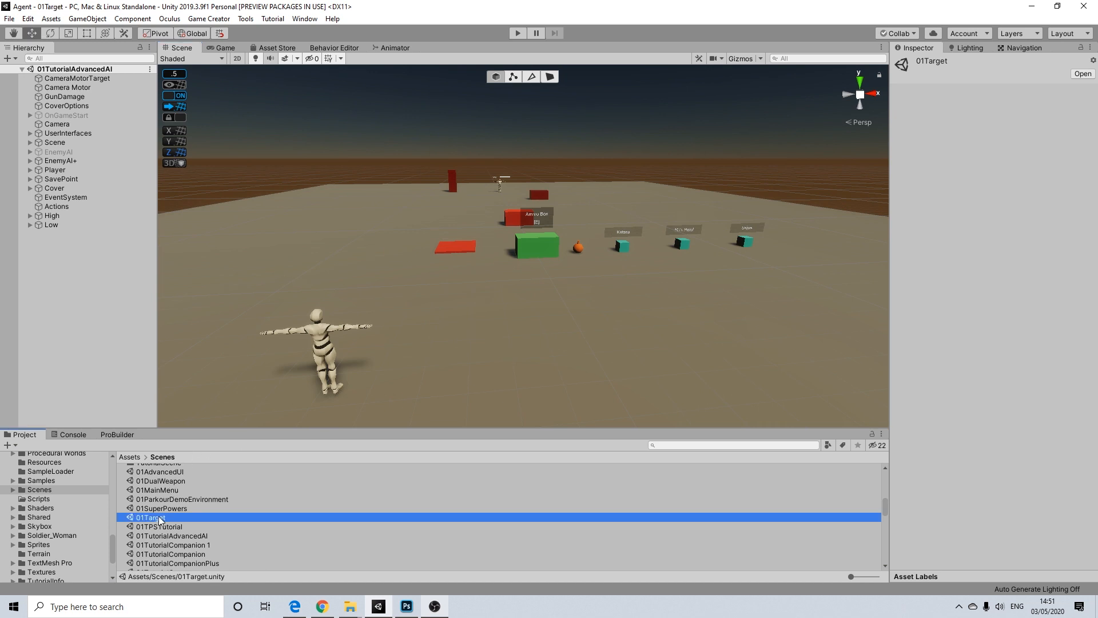
{"action": "middle_click_drag", "start_coordinate": [425, 333], "coordinate": [428, 337]}
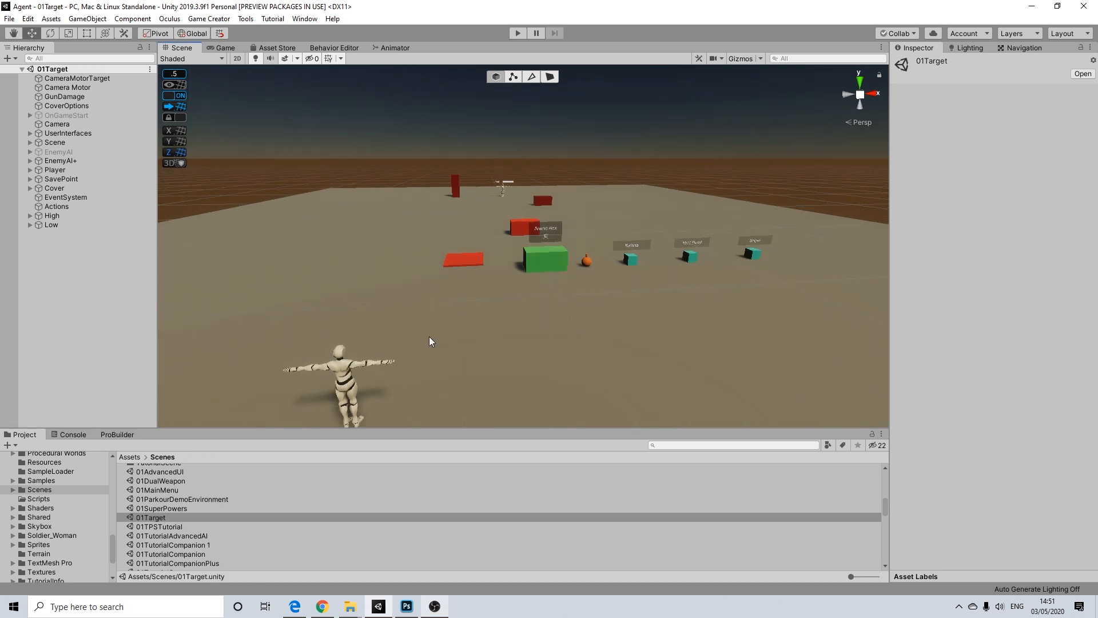
{"action": "scroll", "coordinate": [464, 341], "scroll_direction": "down", "scroll_amount": 2}
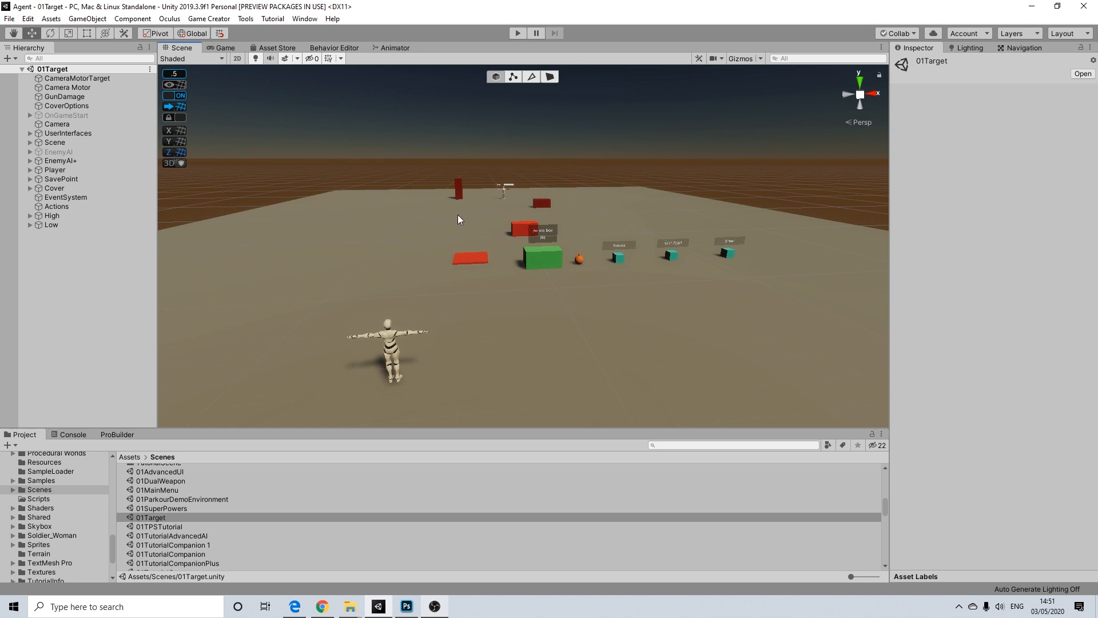
{"action": "scroll", "coordinate": [509, 277], "scroll_direction": "down", "scroll_amount": 1}
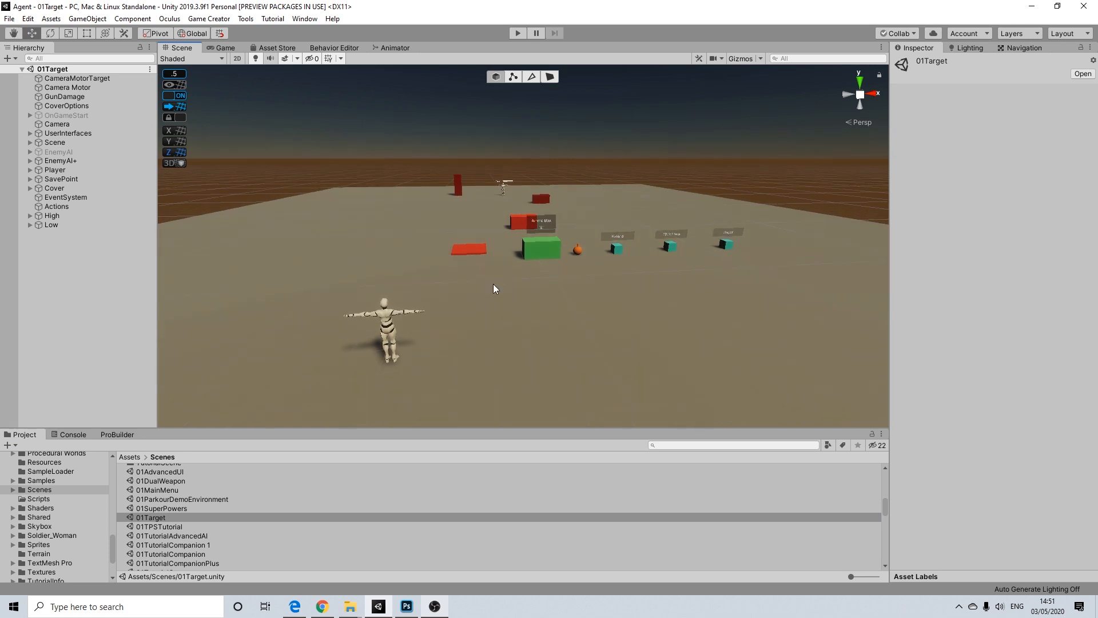
Add the PlayerTargeter prefab from the FireChickenGames CombatExamples prefabs as a child of the Player object
{"action": "left_click", "coordinate": [30, 170]}
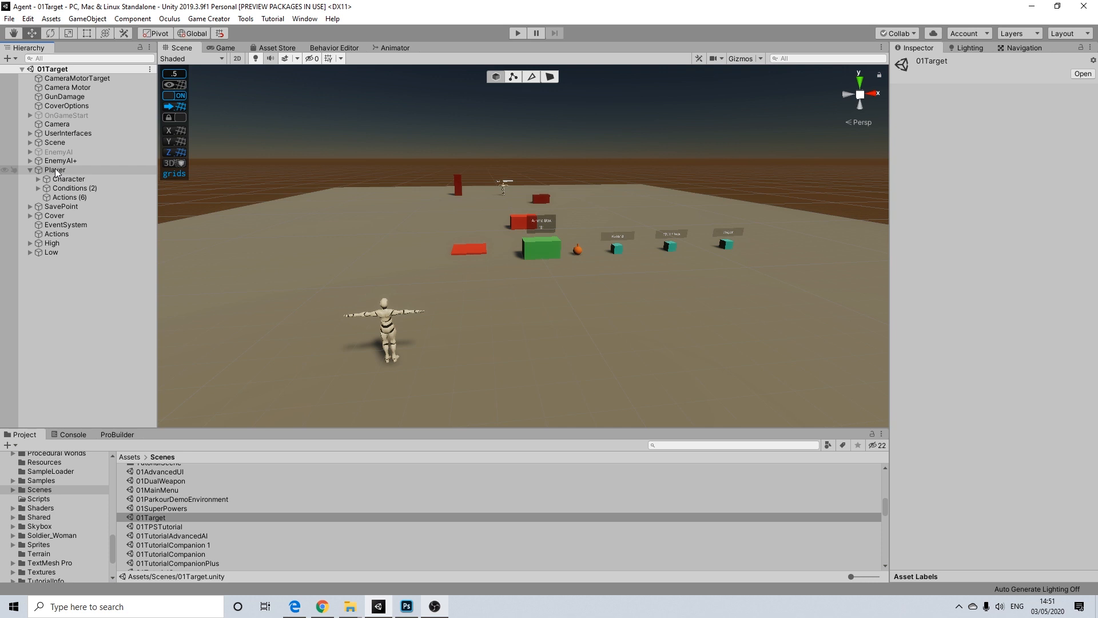
{"action": "left_click", "coordinate": [55, 169]}
{"action": "scroll", "coordinate": [57, 513], "scroll_direction": "up", "scroll_amount": 6}
{"action": "scroll", "coordinate": [56, 513], "scroll_direction": "up", "scroll_amount": 3}
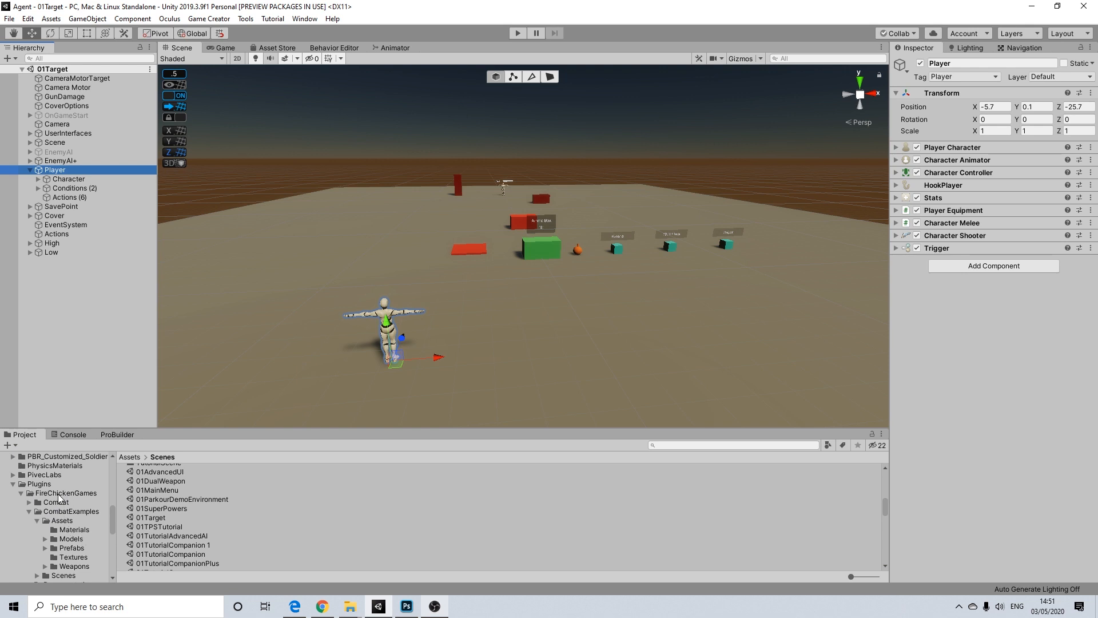
{"action": "left_click", "coordinate": [62, 521]}
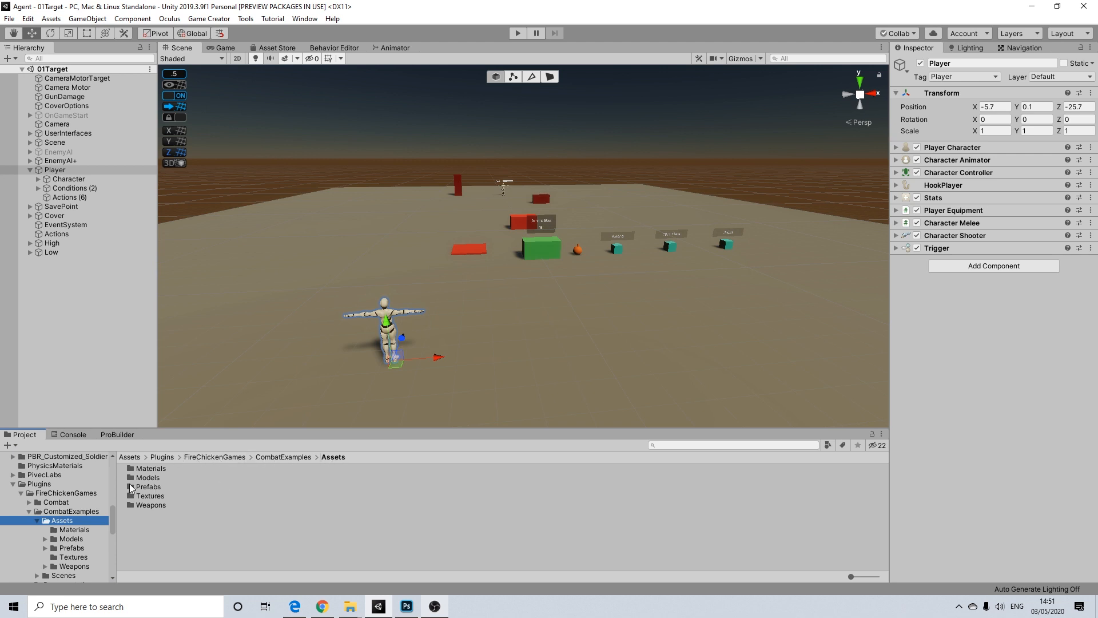
{"action": "double_click", "coordinate": [150, 487]}
{"action": "left_click_drag", "start_coordinate": [161, 515], "coordinate": [106, 292]}
{"action": "mouse_move", "coordinate": [62, 173]}
{"action": "left_mouse_down"}
{"action": "mouse_move", "coordinate": [83, 204]}
{"action": "mouse_move", "coordinate": [70, 181]}
{"action": "left_mouse_up"}
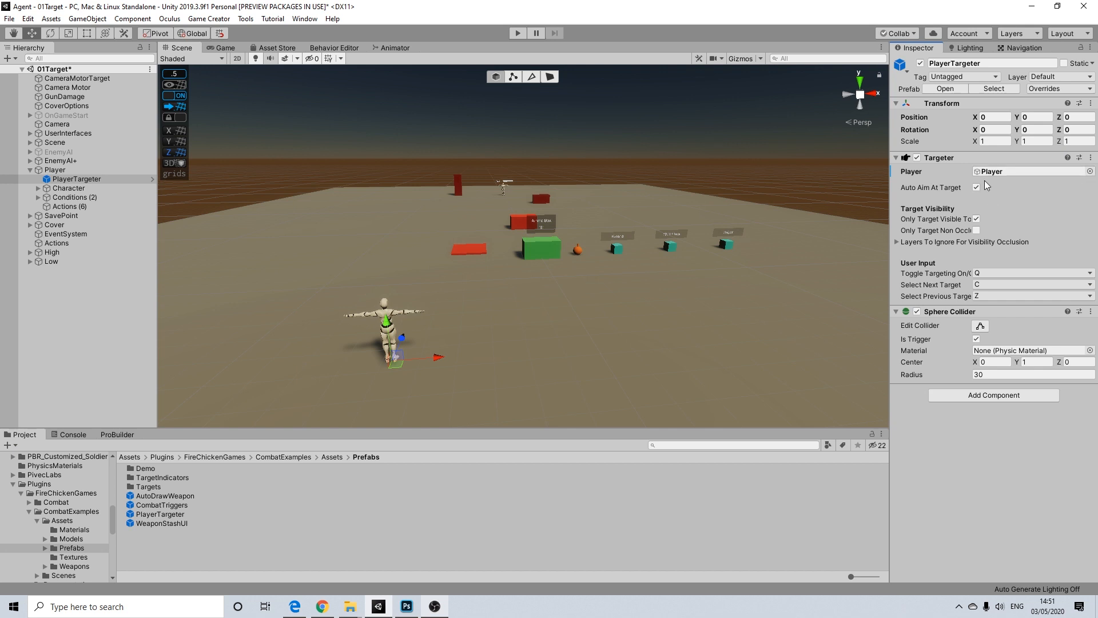
Examine the key choices available for toggling targeting on the PlayerTargeter, keeping the current assignment
{"action": "right_click_drag", "start_coordinate": [437, 248], "coordinate": [469, 253]}
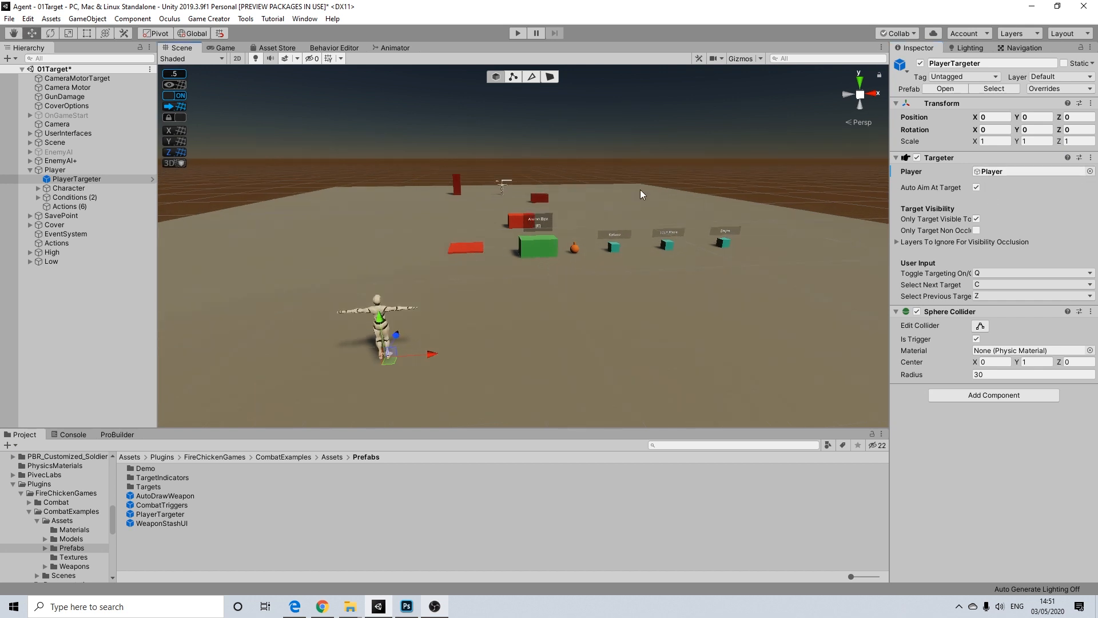
{"action": "left_click", "coordinate": [993, 273]}
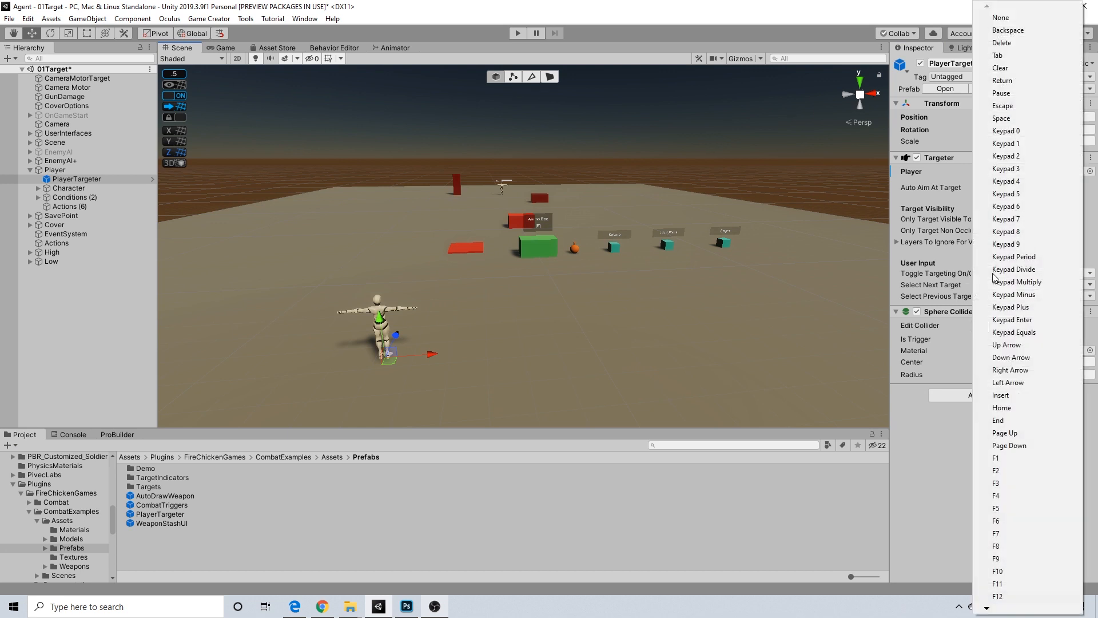
{"action": "left_click", "coordinate": [949, 266]}
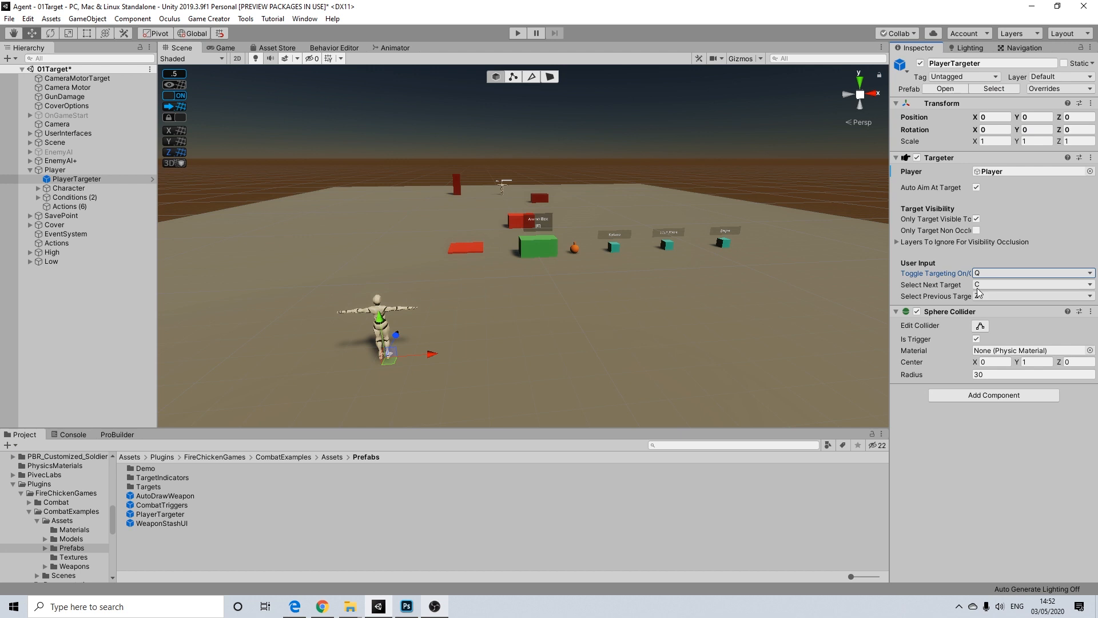
{"action": "left_click", "coordinate": [989, 274]}
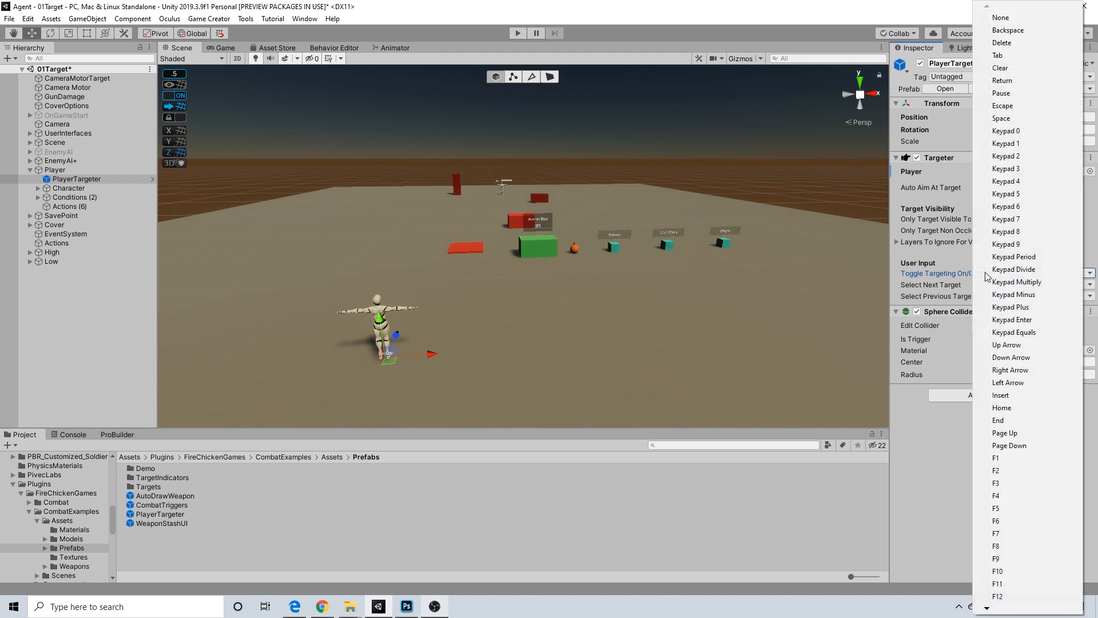
{"action": "left_click", "coordinate": [931, 241]}
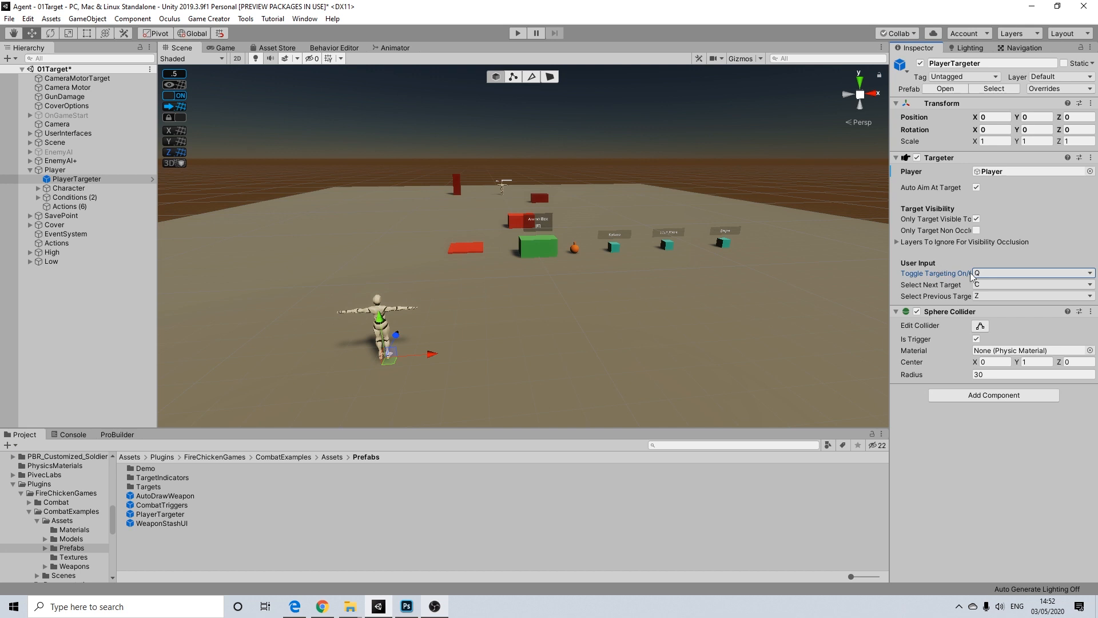
Add a Targetable component to the Character object inside EnemyAI+
{"action": "left_click", "coordinate": [52, 170]}
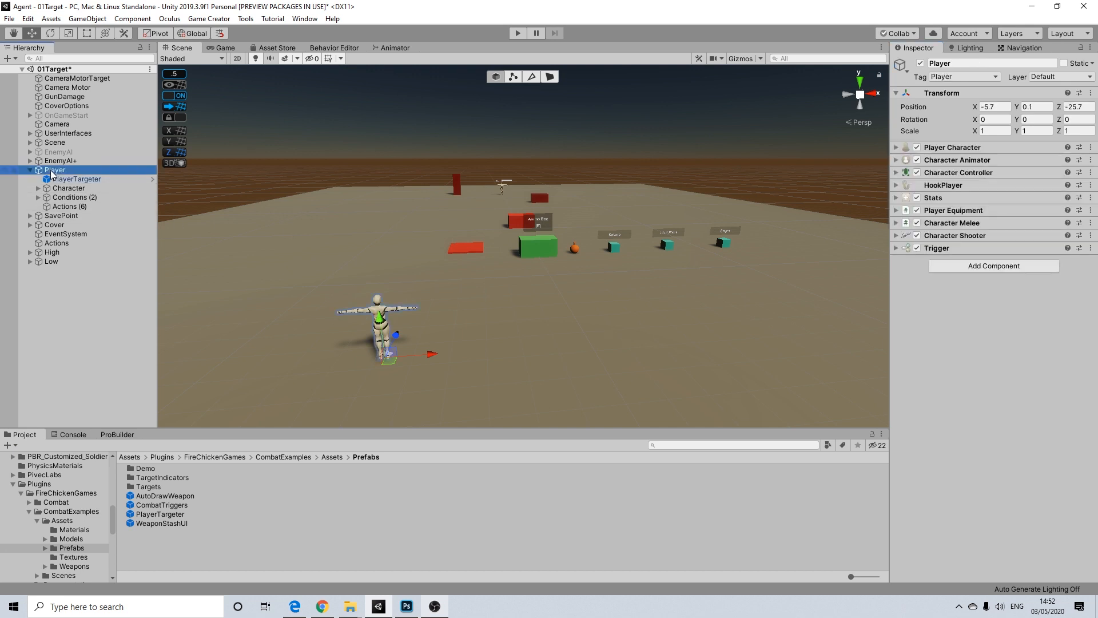
{"action": "left_click", "coordinate": [30, 170]}
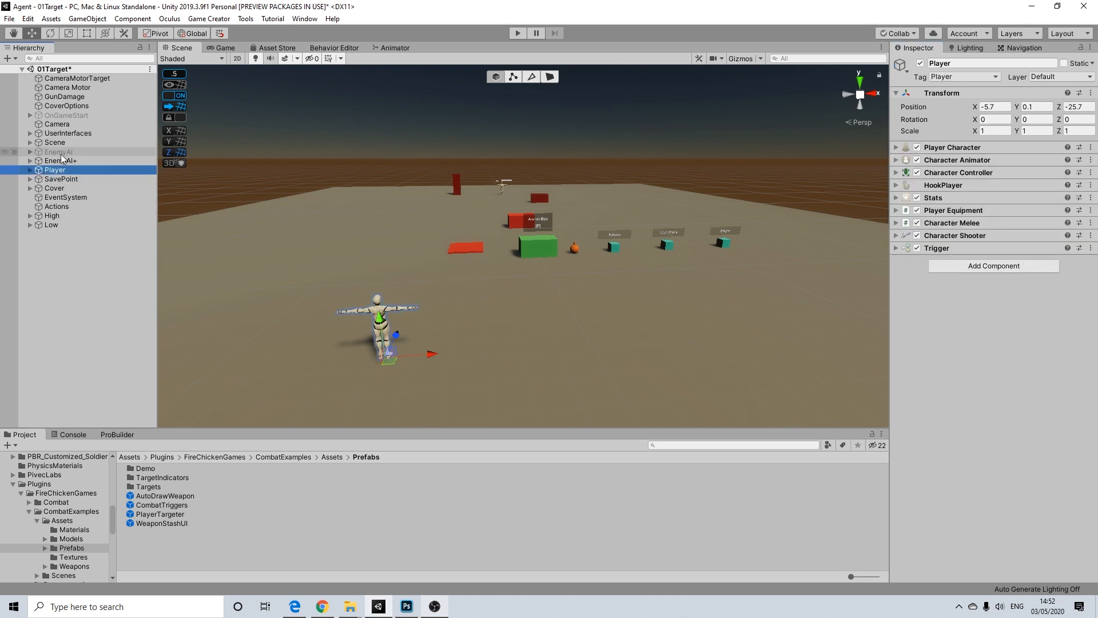
{"action": "left_click", "coordinate": [64, 160]}
{"action": "left_click", "coordinate": [29, 161]}
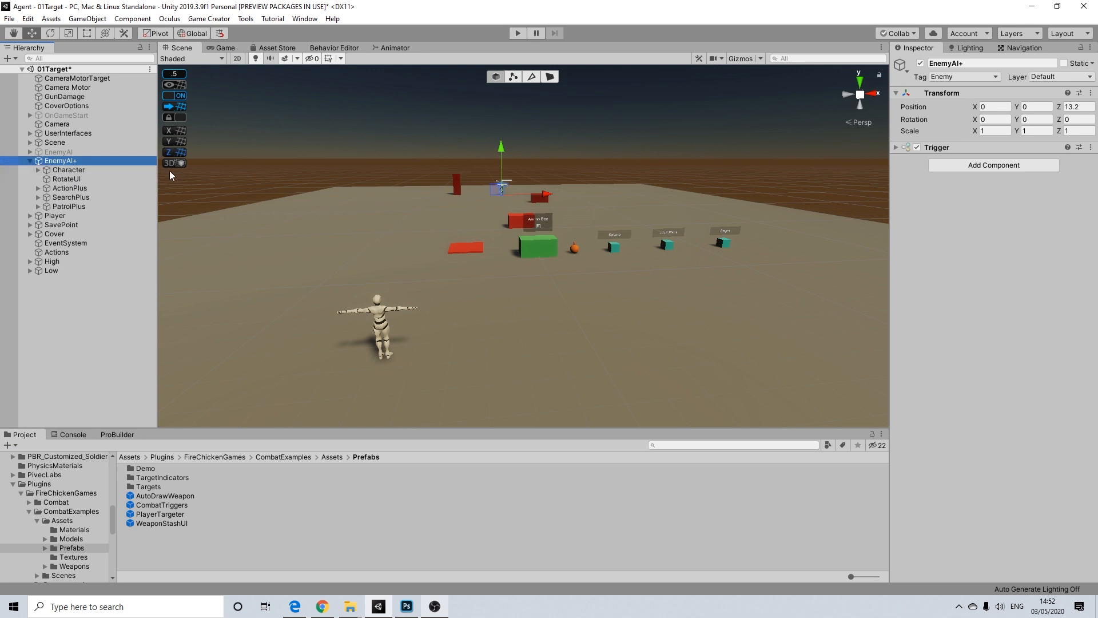
{"action": "left_click", "coordinate": [67, 170]}
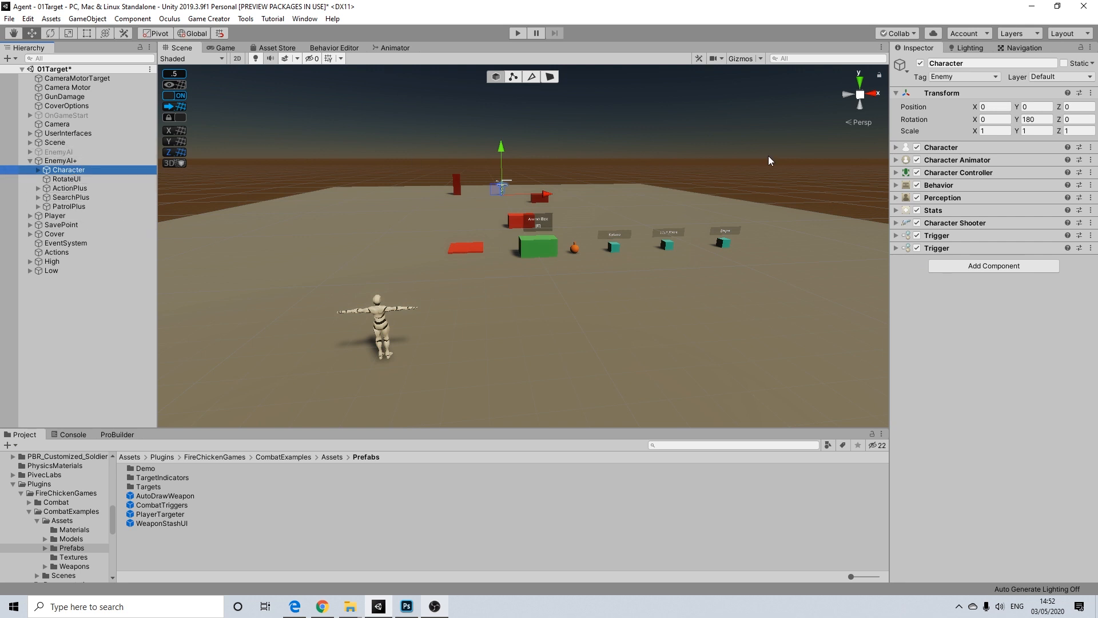
{"action": "left_click", "coordinate": [972, 266]}
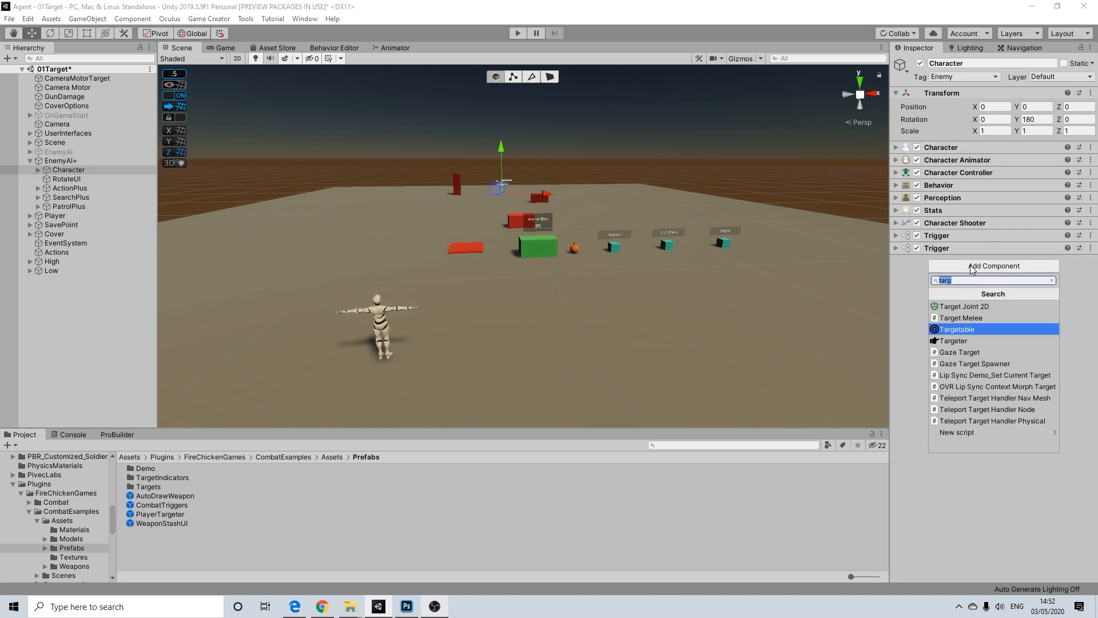
{"action": "left_click", "coordinate": [965, 330]}
Add a Local Variables component to the enemy's Character and create two blank variables in it
{"action": "left_click", "coordinate": [969, 491]}
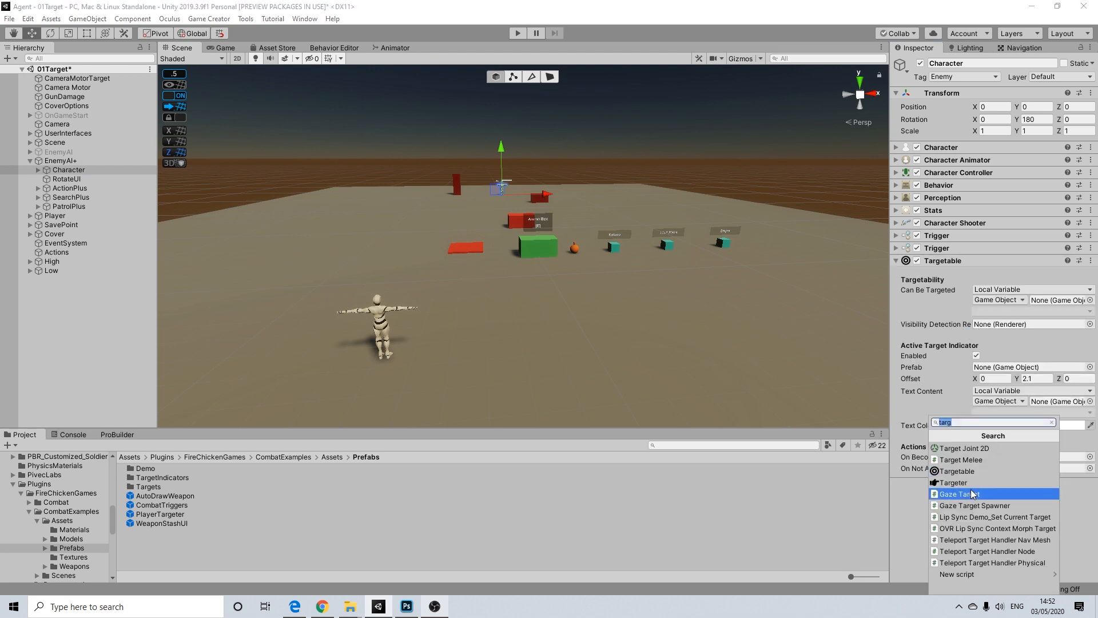
{"action": "type", "text": "loc"}
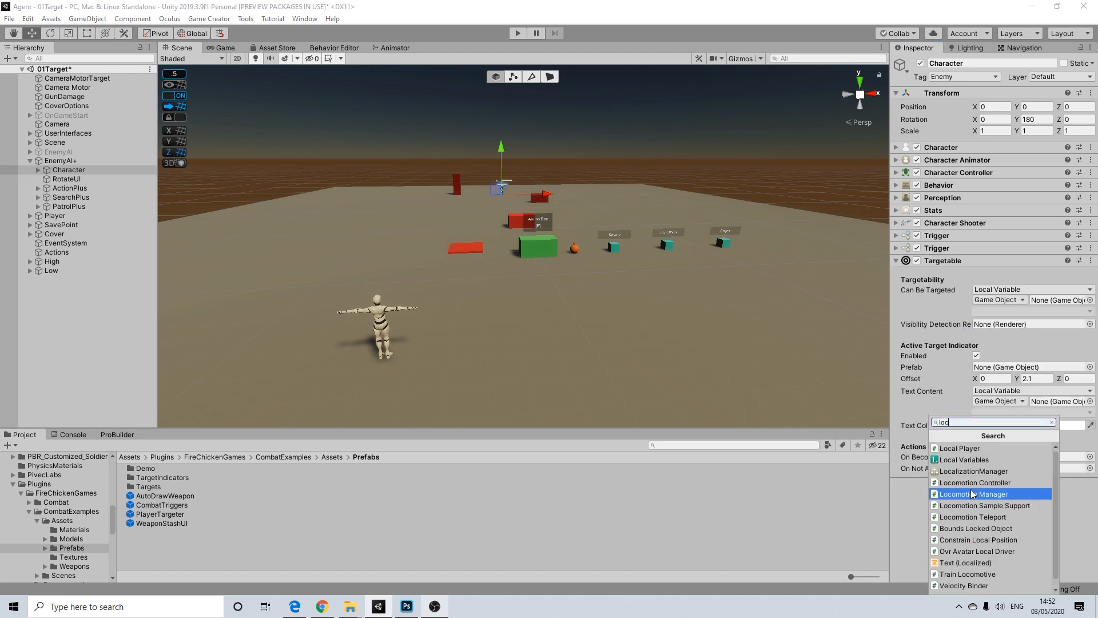
{"action": "left_click", "coordinate": [964, 459]}
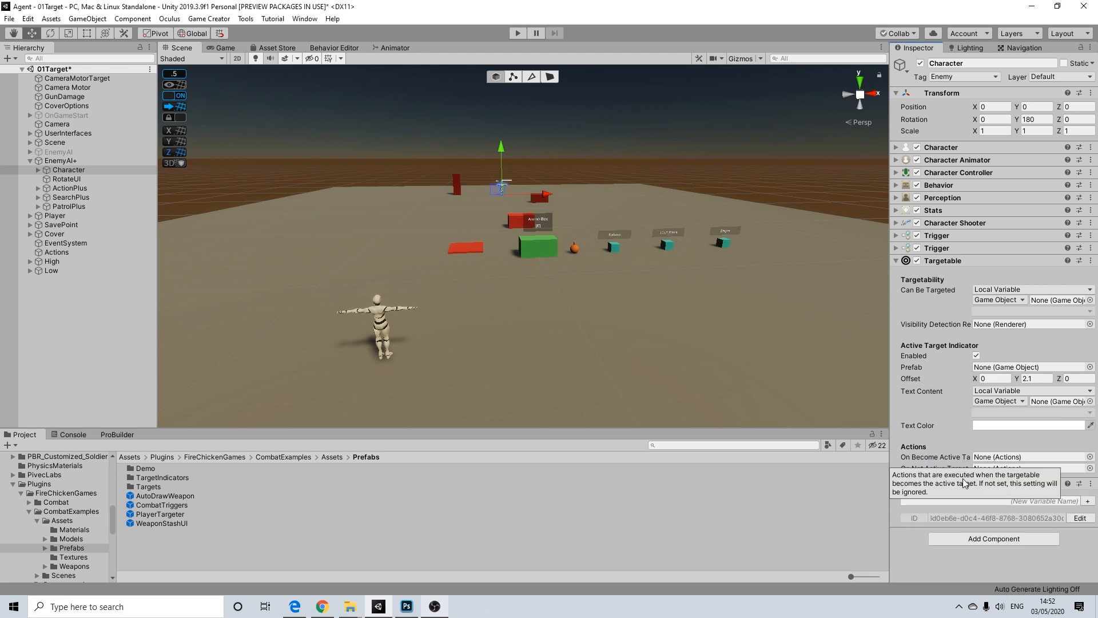
{"action": "left_click", "coordinate": [1088, 501]}
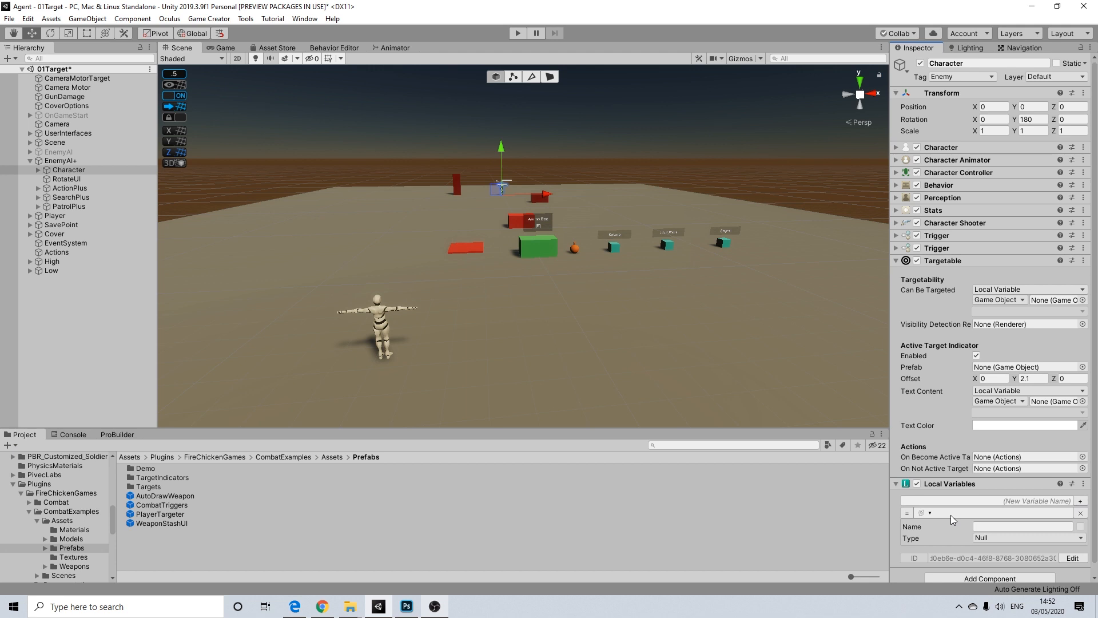
{"action": "left_click", "coordinate": [1080, 501]}
{"action": "scroll", "coordinate": [973, 503], "scroll_direction": "down", "scroll_amount": 2}
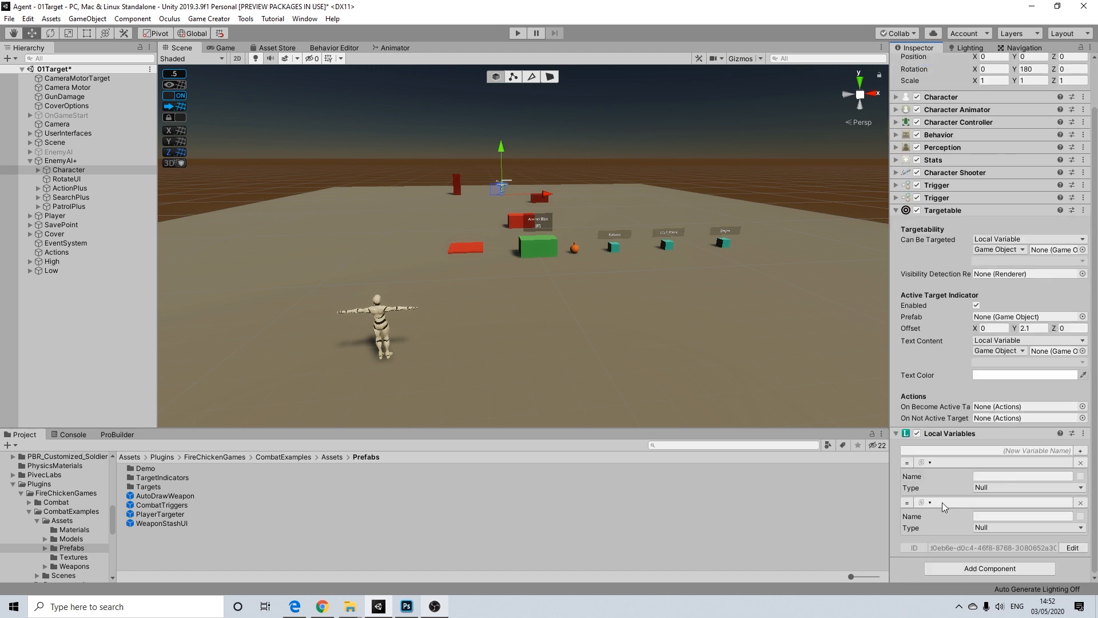
{"action": "mouse_move", "coordinate": [471, 219]}
{"action": "middle_mouse_down"}
{"action": "mouse_move", "coordinate": [472, 232]}
{"action": "mouse_move", "coordinate": [488, 229]}
{"action": "middle_mouse_up"}
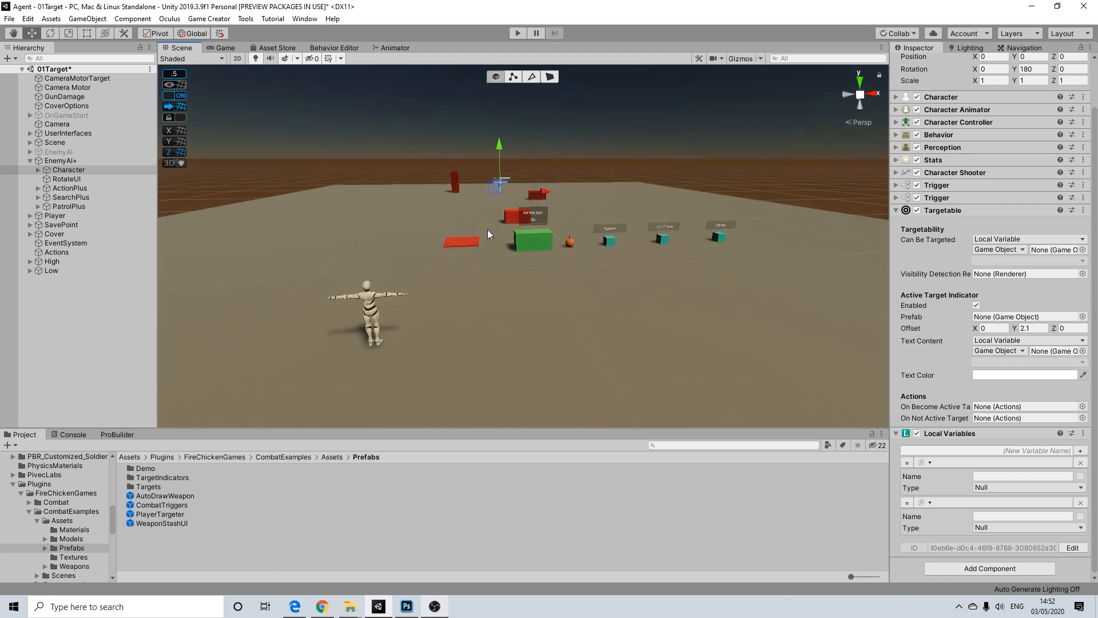
Set the second local variable's type to Bool and the first one's type to String
{"action": "left_click", "coordinate": [986, 515]}
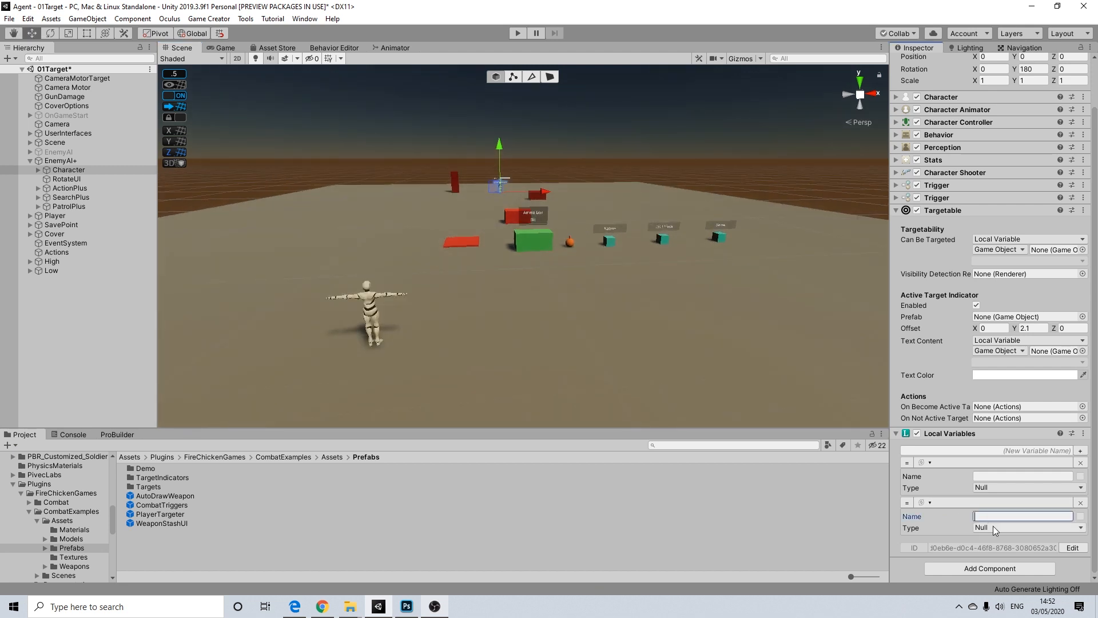
{"action": "left_click", "coordinate": [992, 526]}
{"action": "left_click", "coordinate": [997, 400]}
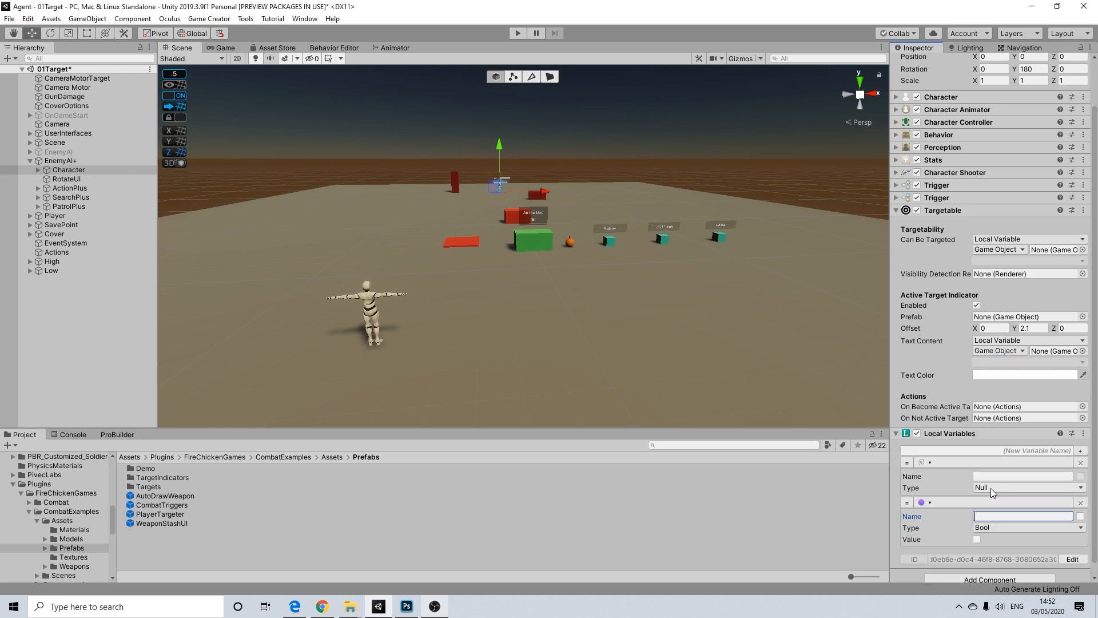
{"action": "left_click", "coordinate": [990, 488]}
{"action": "left_click", "coordinate": [1026, 410]}
Give the String variable the value "Enemy AI" and name it MyName
{"action": "left_click", "coordinate": [1013, 498]}
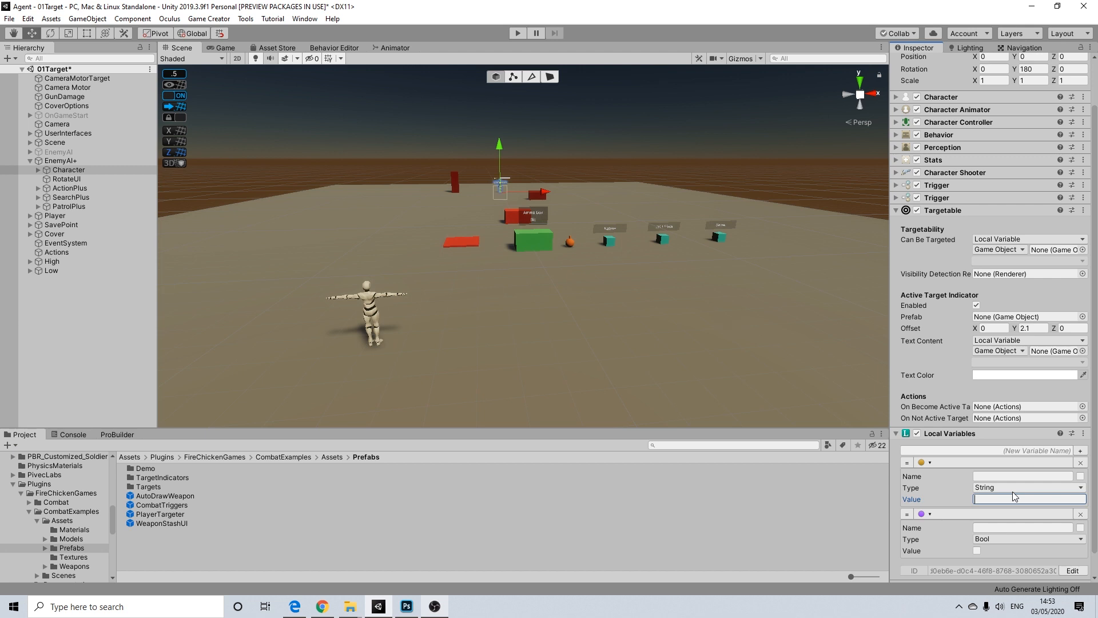
{"action": "type", "text": "Enemy"}
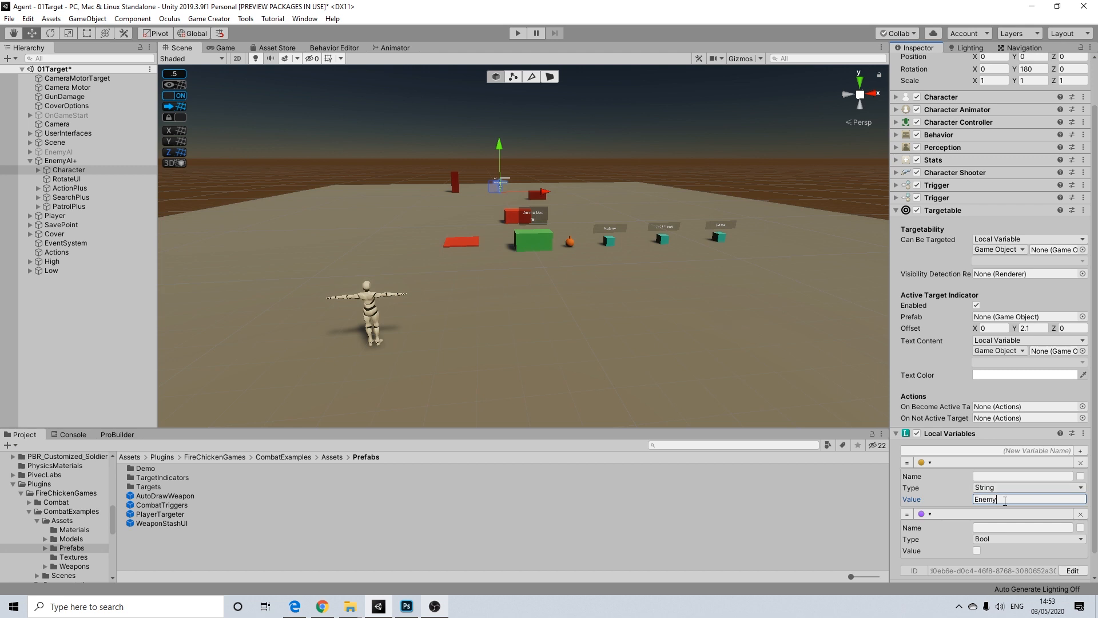
{"action": "type", "text": " AI"}
{"action": "left_click", "coordinate": [1001, 476]}
{"action": "type", "text": "MyName"}
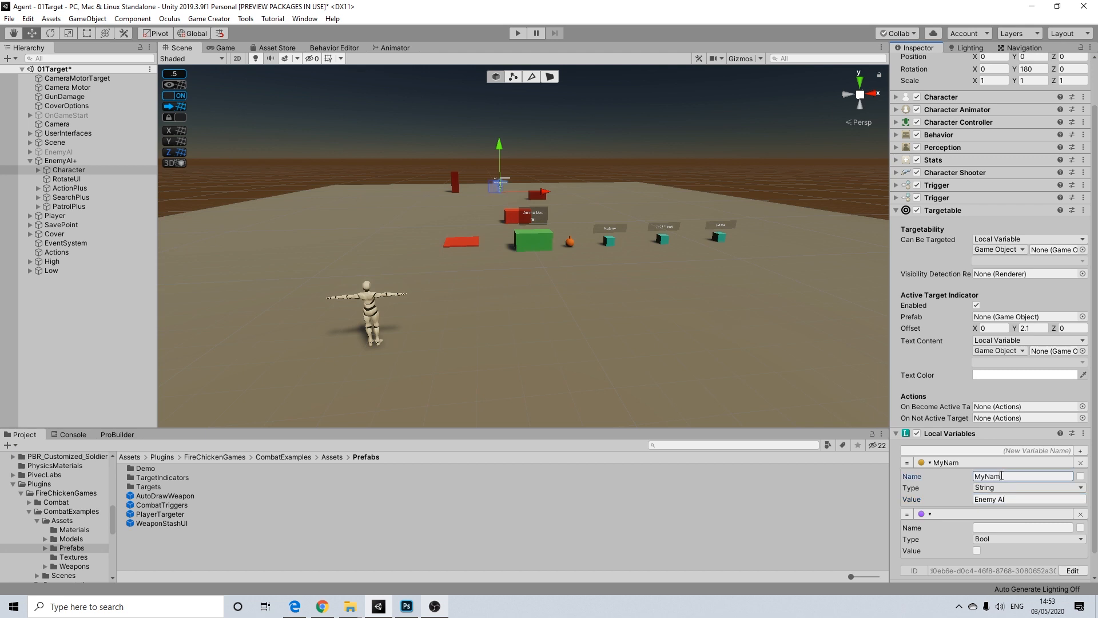
Name the enemy's Bool local variable IsAlive and set its value to true
{"action": "left_click", "coordinate": [990, 527]}
{"action": "type", "text": "IsAI"}
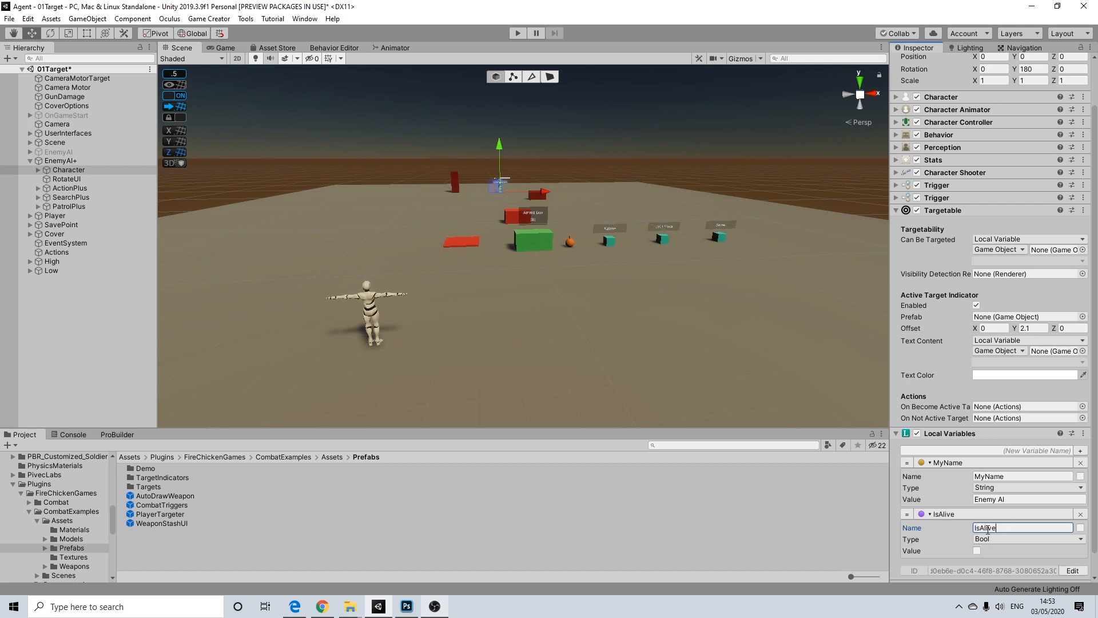
{"action": "left_click", "coordinate": [976, 550]}
{"action": "scroll", "coordinate": [1017, 497], "scroll_direction": "down", "scroll_amount": 2}
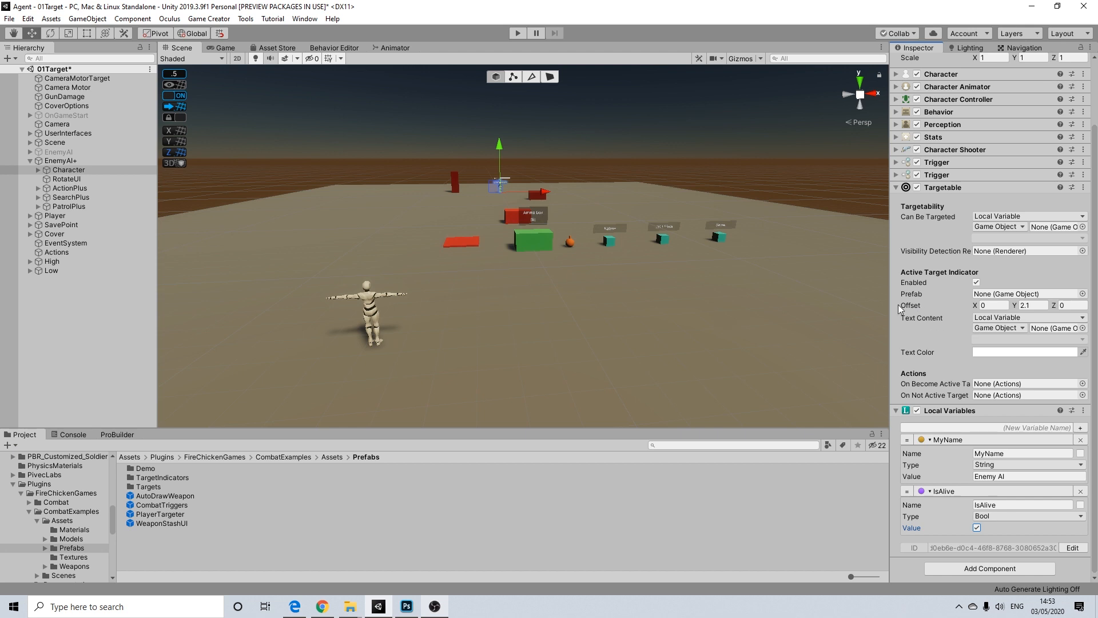
{"action": "middle_click_drag", "start_coordinate": [500, 178], "coordinate": [503, 182]}
{"action": "scroll", "coordinate": [504, 181], "scroll_direction": "up", "scroll_amount": 2}
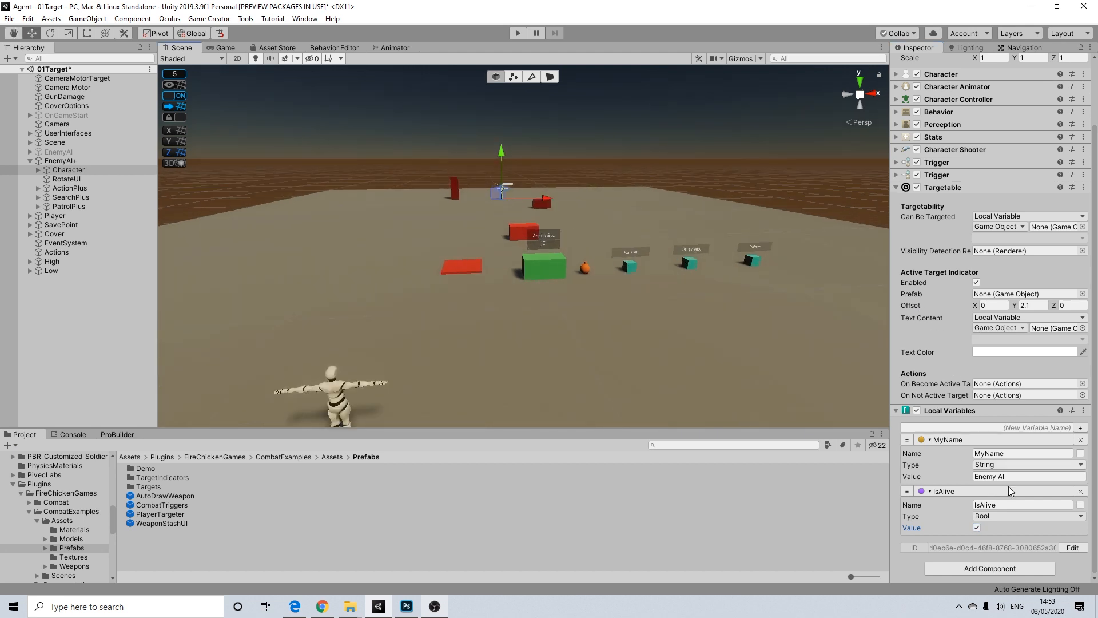
{"action": "scroll", "coordinate": [561, 301], "scroll_direction": "down", "scroll_amount": 1}
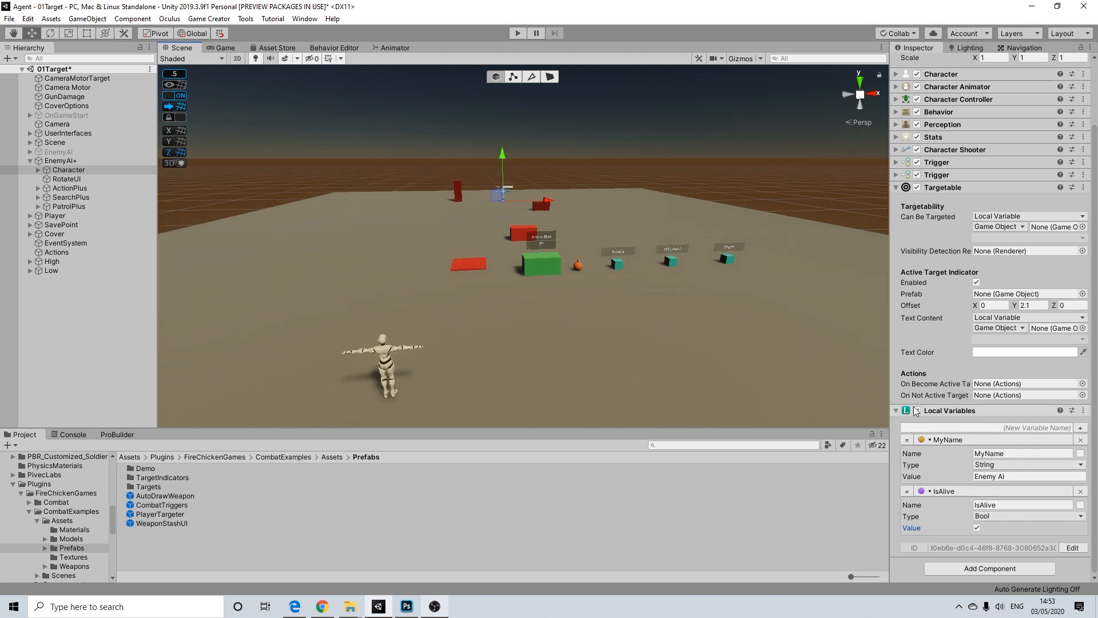
Make the Targetable's Can Be Targeted setting read the Invoker's local variable IsAlive
{"action": "left_click", "coordinate": [1001, 227]}
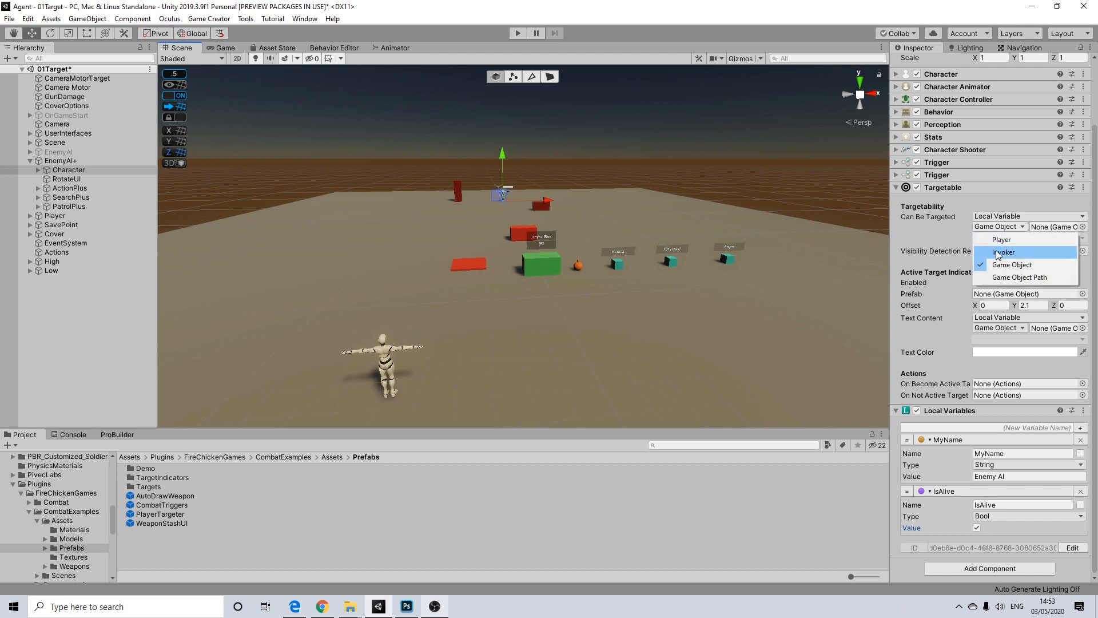
{"action": "left_click", "coordinate": [1000, 251]}
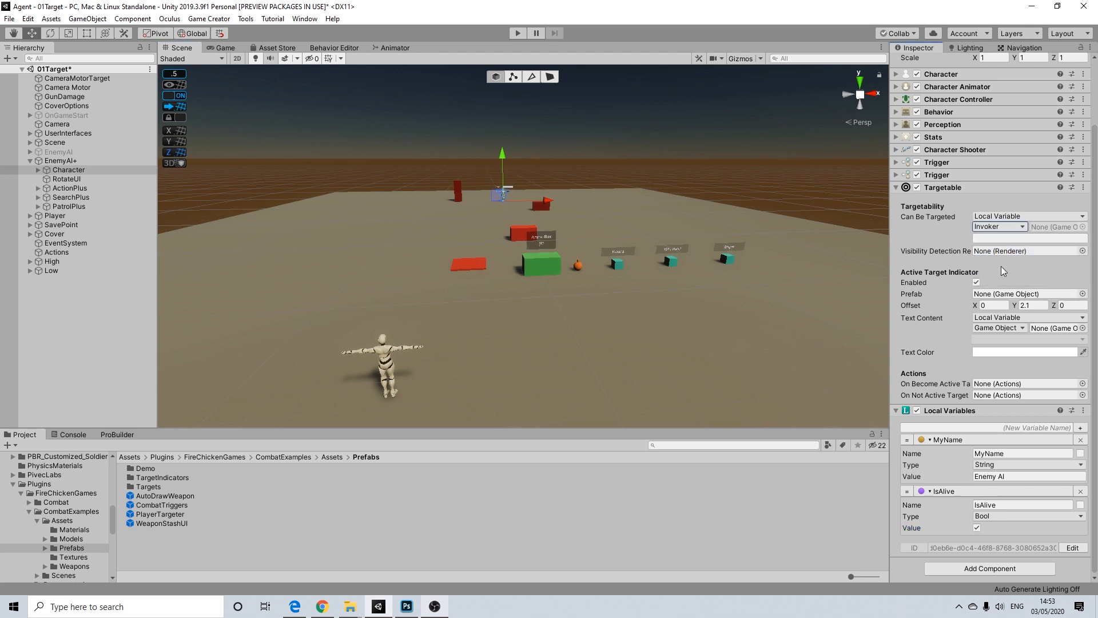
{"action": "left_click", "coordinate": [998, 505]}
{"action": "key", "text": "ctrl+c"}
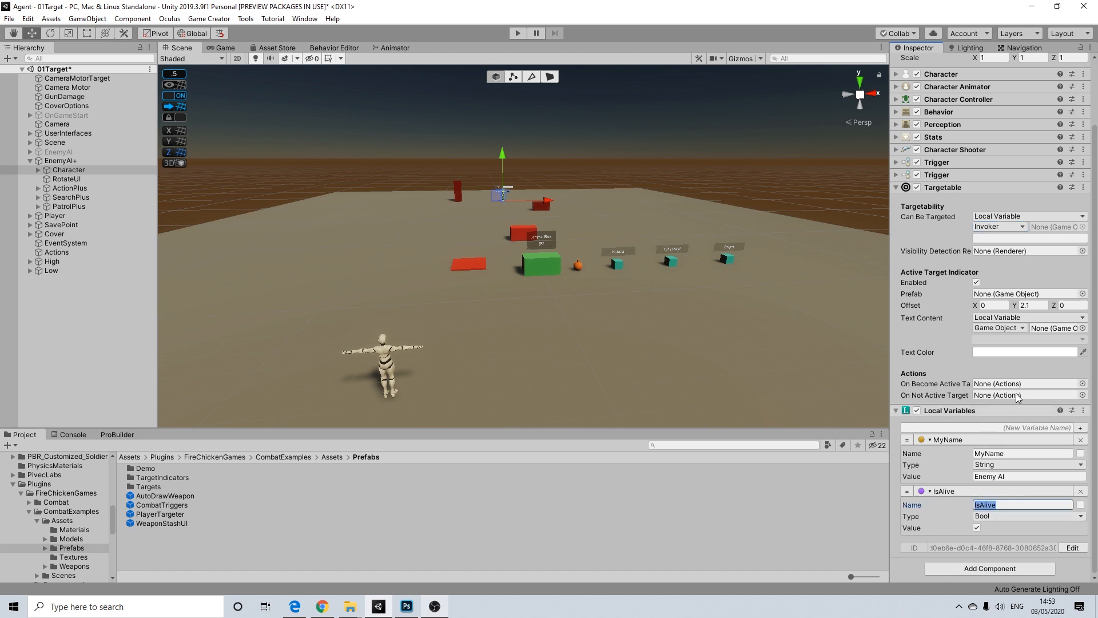
{"action": "left_click", "coordinate": [991, 237]}
{"action": "key", "text": "ctrl+v"}
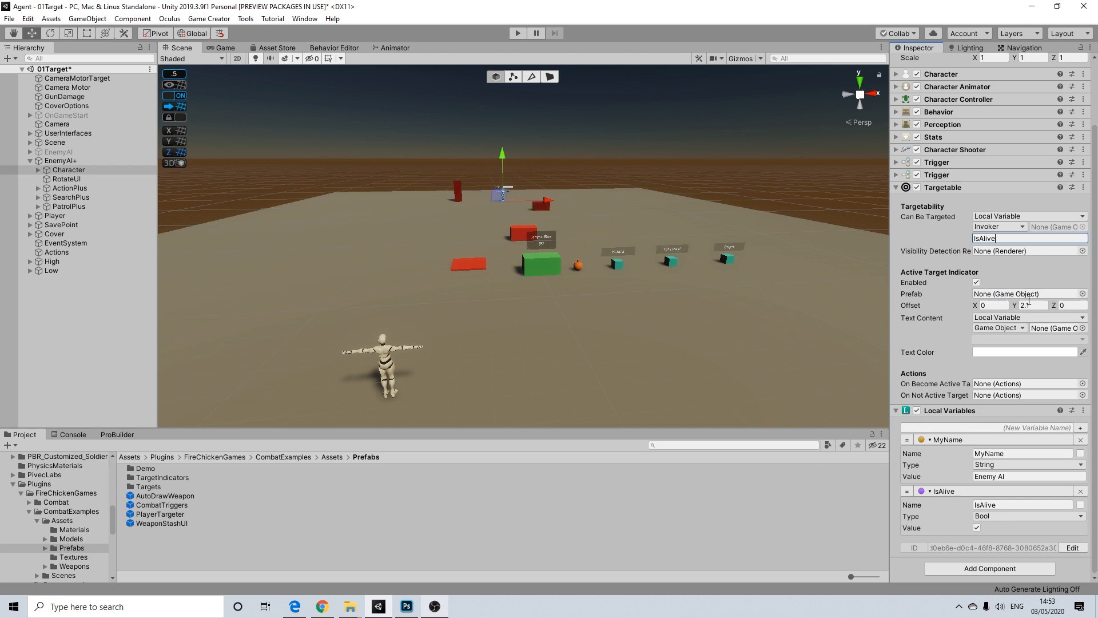
Assign the ActiveTargetIndicator prefab to the Targetable's active target indicator, keeping the indicator enabled
{"action": "left_click", "coordinate": [977, 283]}
{"action": "left_click", "coordinate": [977, 283]}
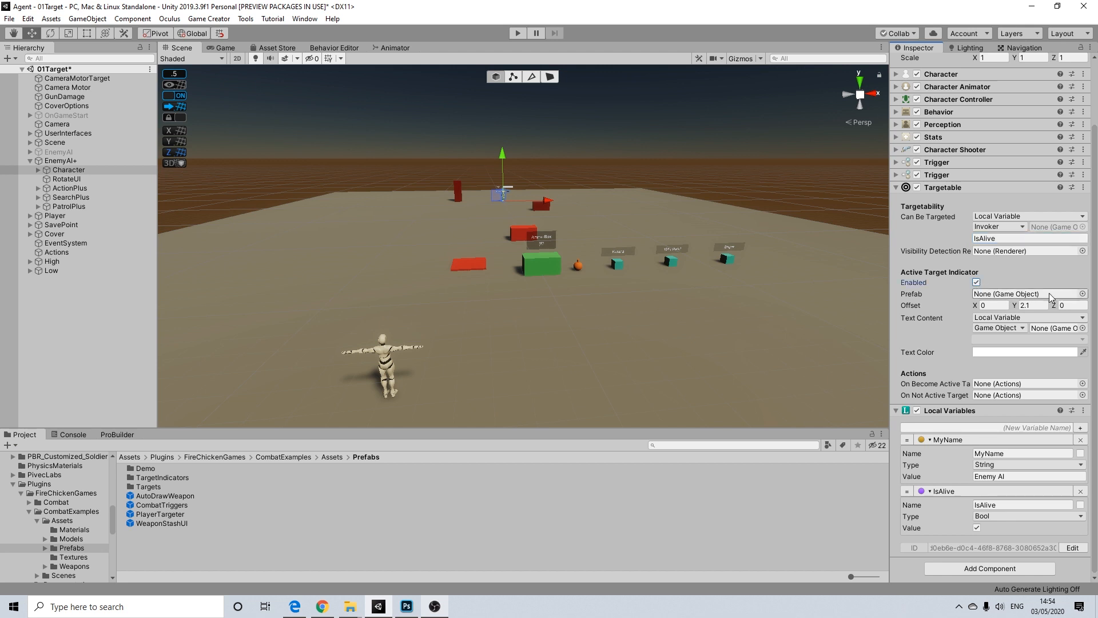
{"action": "left_click", "coordinate": [1082, 294]}
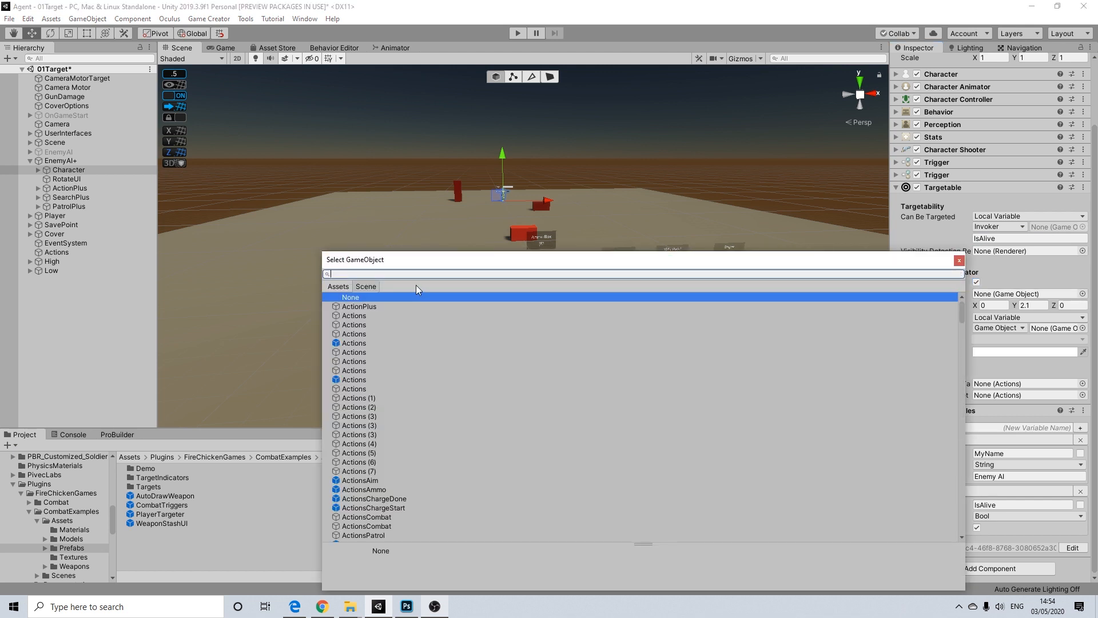
{"action": "left_click", "coordinate": [338, 286]}
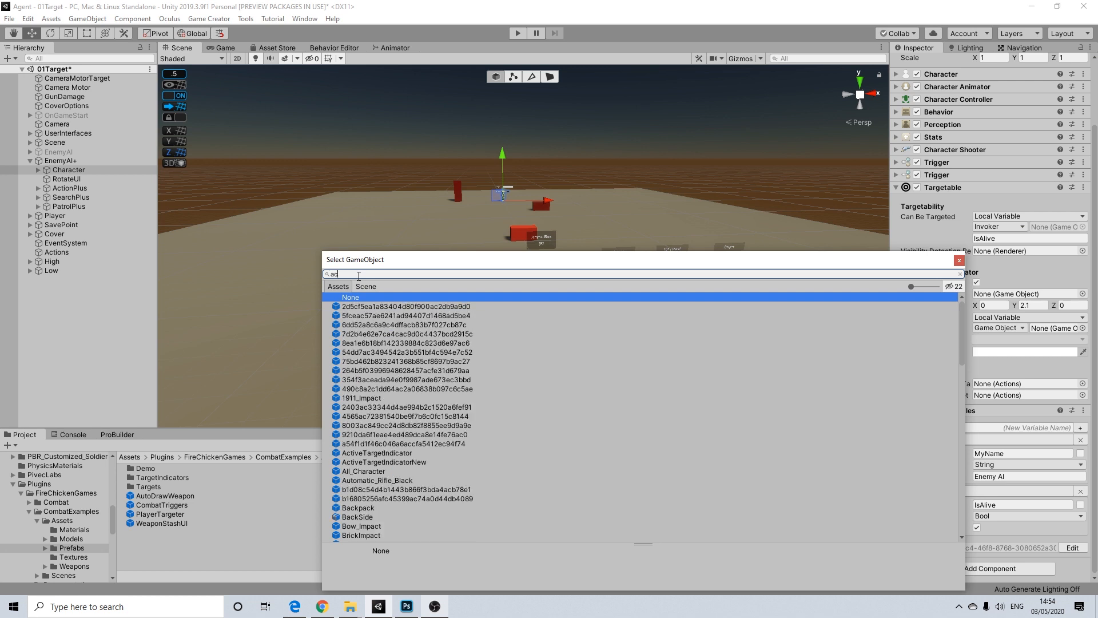
{"action": "type", "text": "activ"}
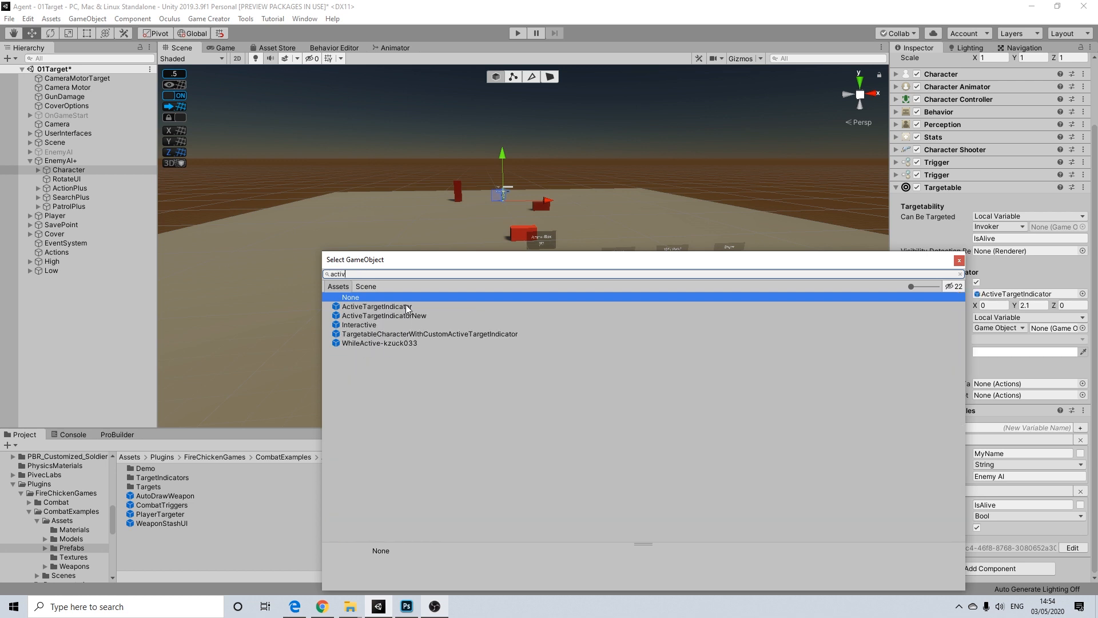
{"action": "left_click", "coordinate": [406, 306]}
{"action": "left_click", "coordinate": [959, 260]}
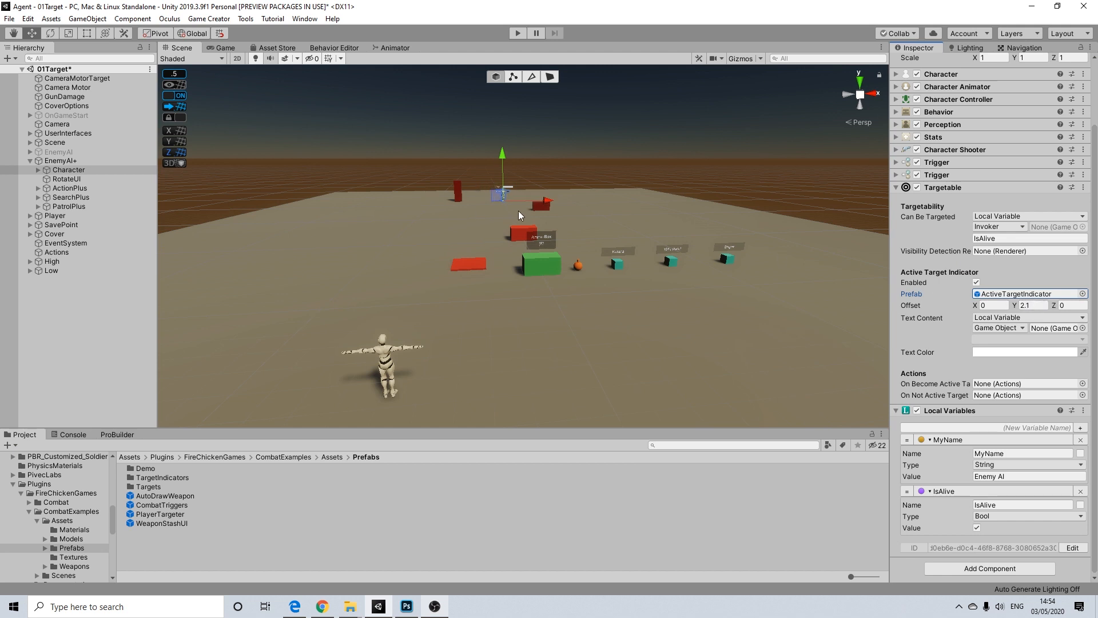
Make the target indicator's text content read the Invoker's local variable MyName
{"action": "left_click", "coordinate": [1004, 330]}
{"action": "left_click", "coordinate": [1001, 351]}
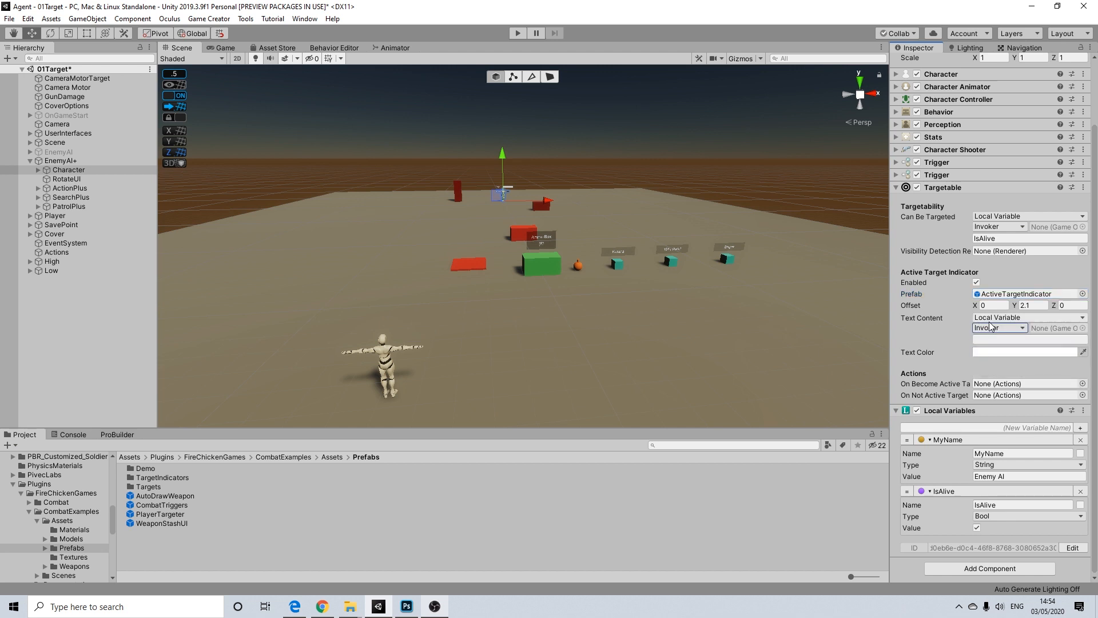
{"action": "left_click", "coordinate": [1002, 339]}
{"action": "type", "text": "MyName"}
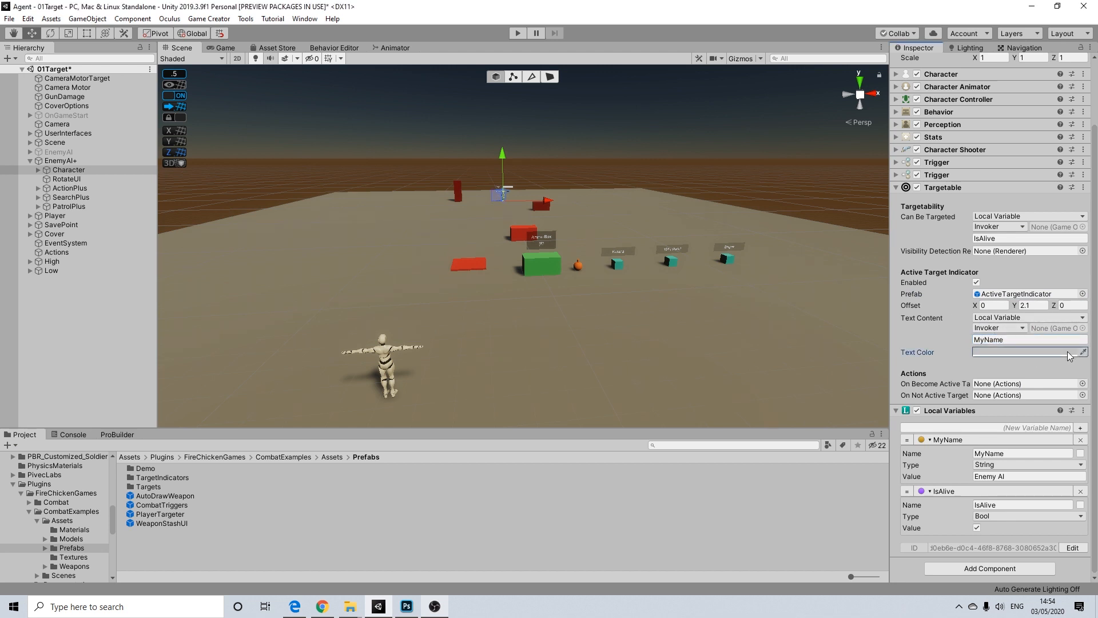
Change the target indicator's text color to dark grey
{"action": "left_click", "coordinate": [1069, 351]}
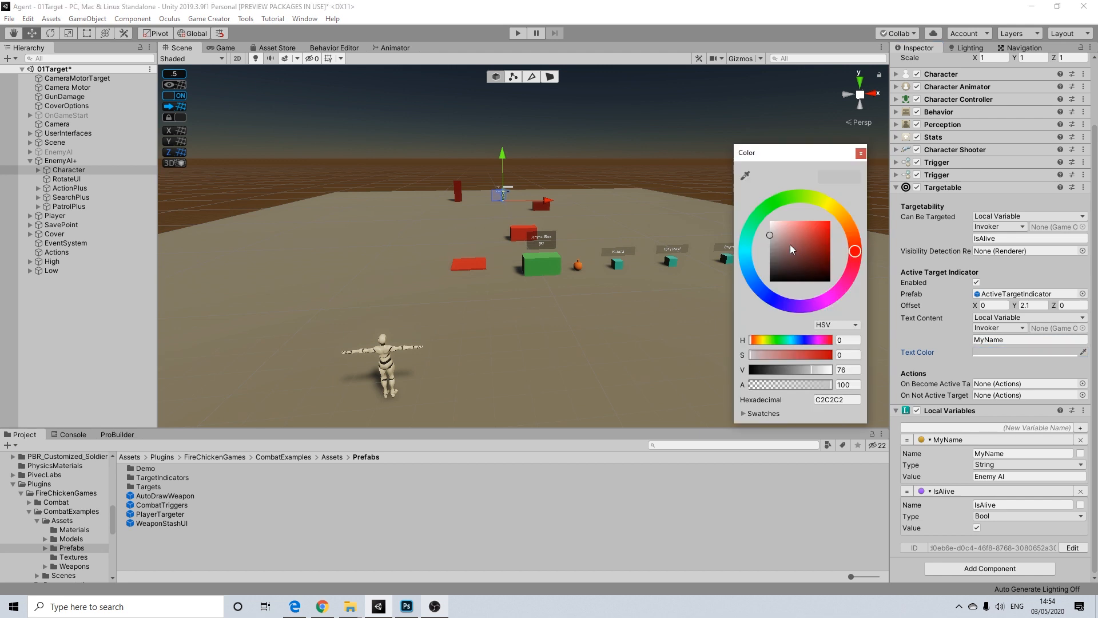
{"action": "left_click_drag", "start_coordinate": [790, 244], "coordinate": [756, 265]}
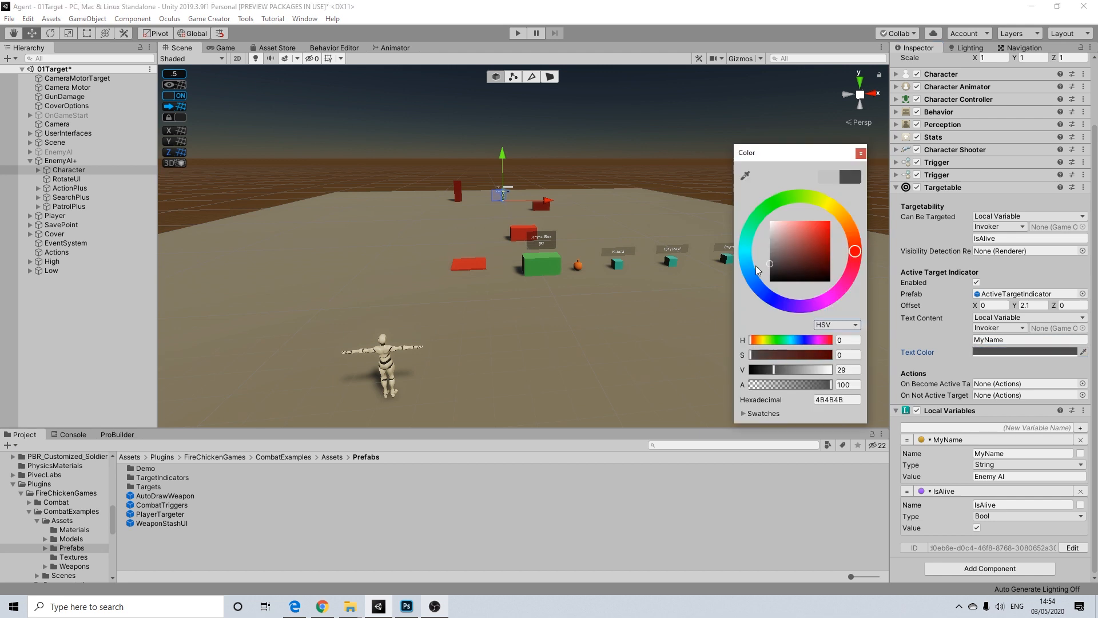
{"action": "left_click", "coordinate": [861, 153]}
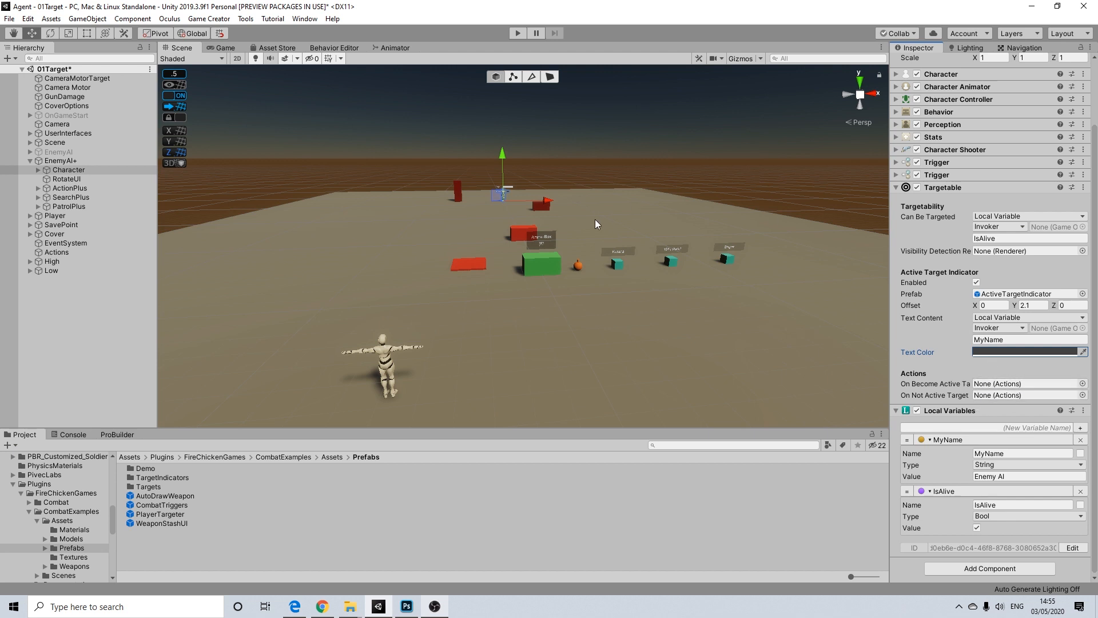
Add a Variable Bool action after the ragdoll action in the enemy Character's Conditions (1) object
{"action": "left_click", "coordinate": [38, 170]}
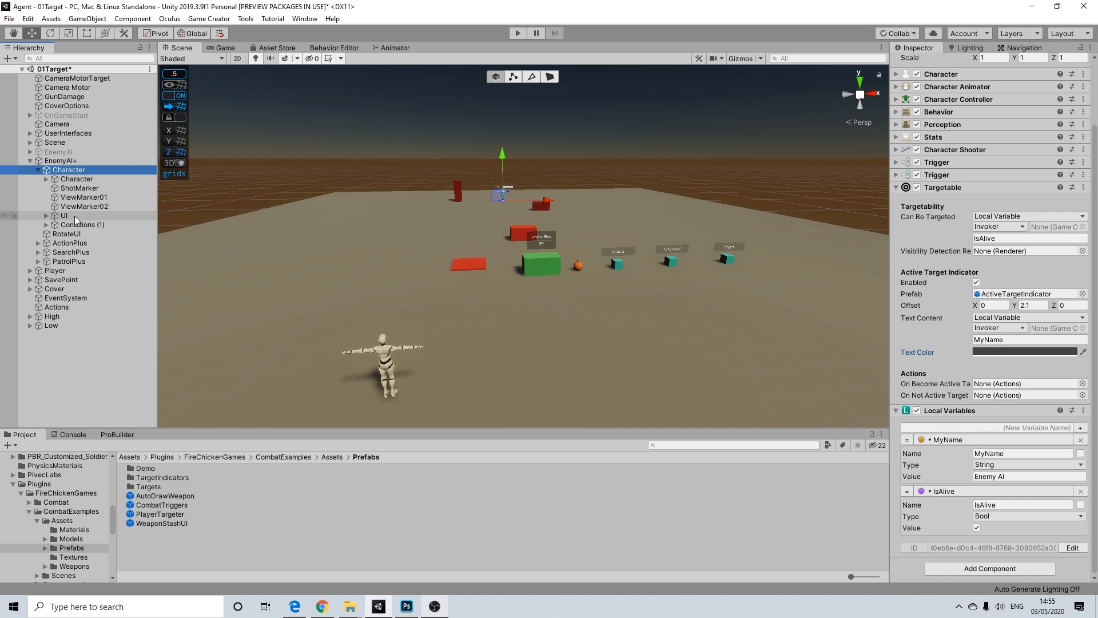
{"action": "left_click", "coordinate": [80, 224]}
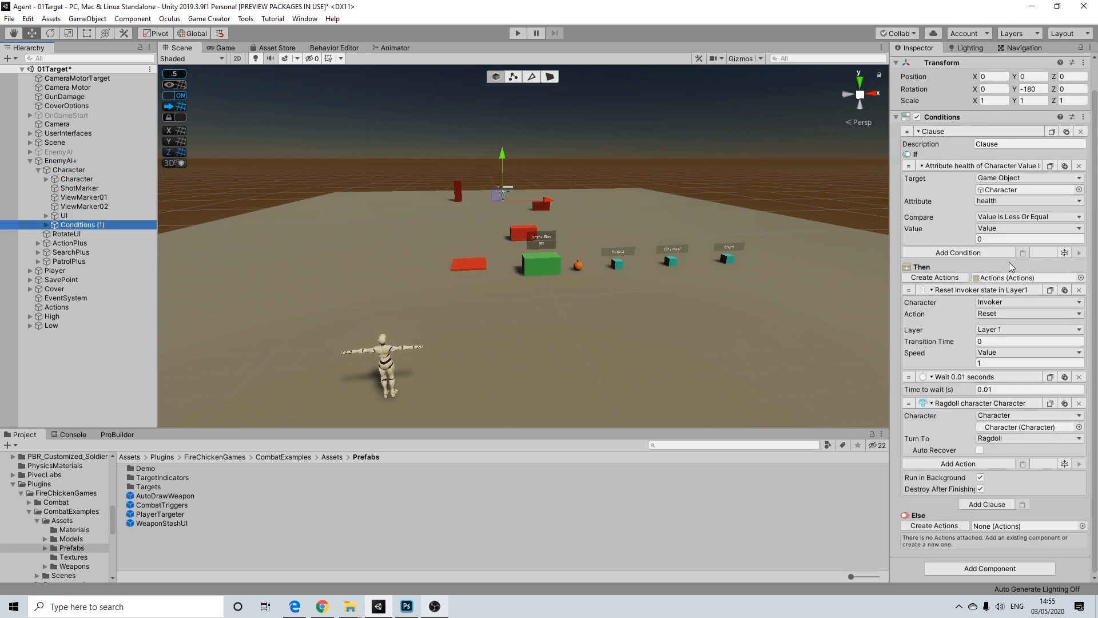
{"action": "left_click", "coordinate": [990, 468]}
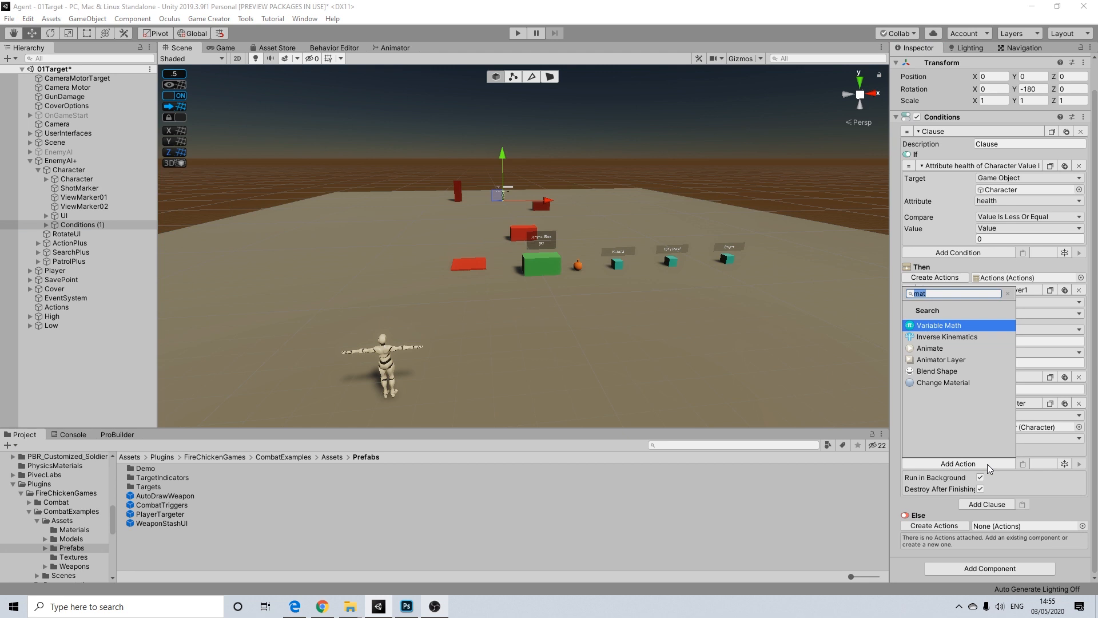
{"action": "type", "text": "bool"}
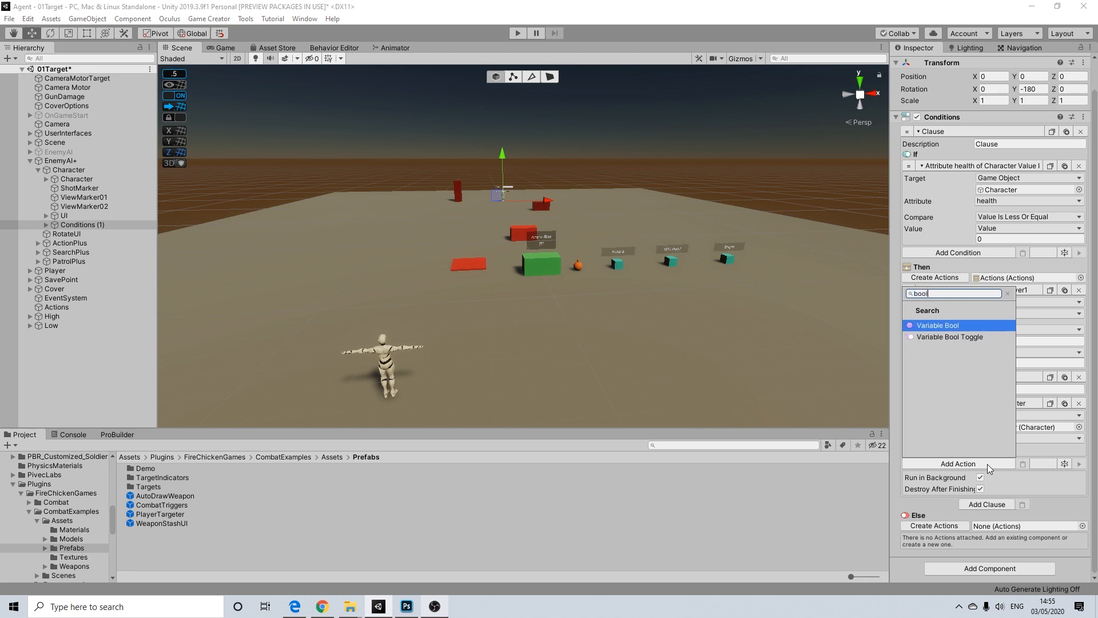
{"action": "left_click", "coordinate": [944, 326]}
Configure the bool action to set the local variable IsAlive on the enemy's Character to false
{"action": "left_click", "coordinate": [987, 479]}
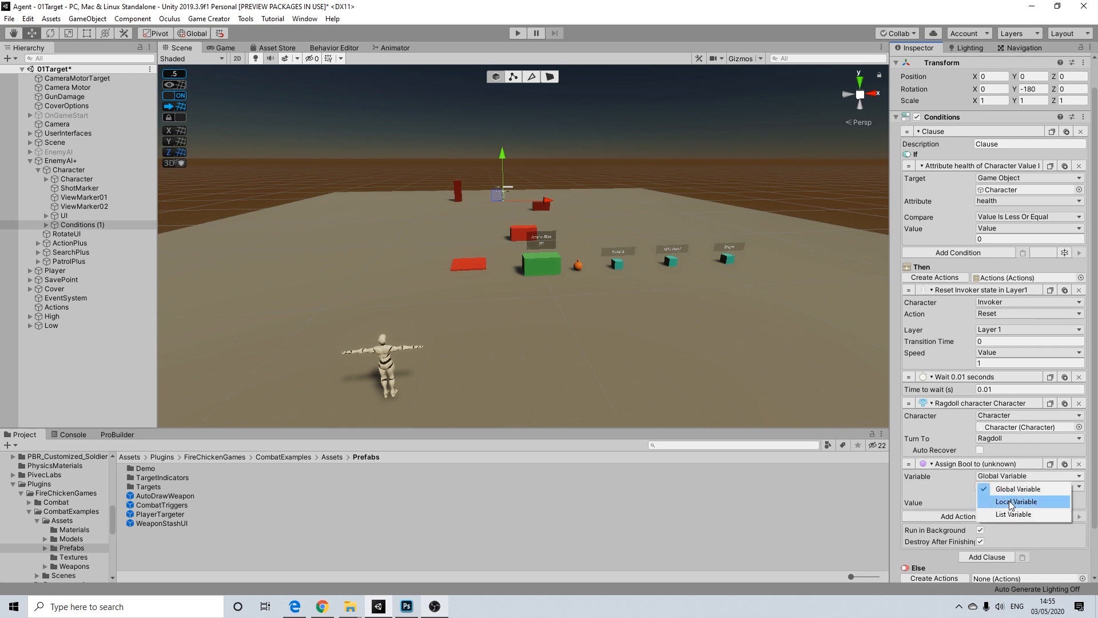
{"action": "left_click", "coordinate": [1004, 498]}
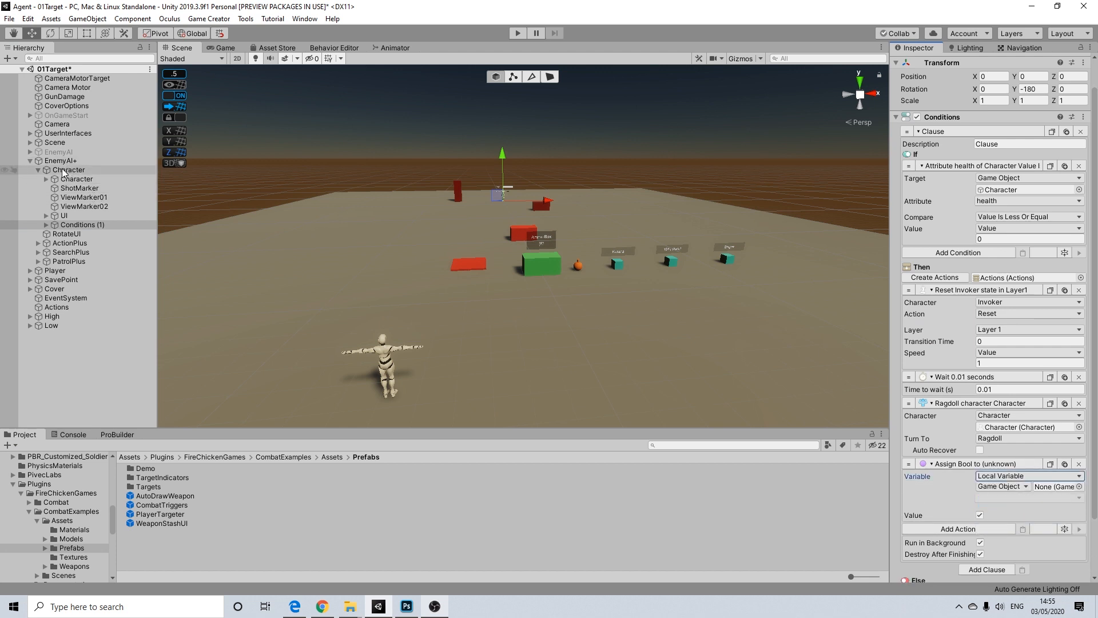
{"action": "left_click_drag", "start_coordinate": [69, 170], "coordinate": [1055, 491]}
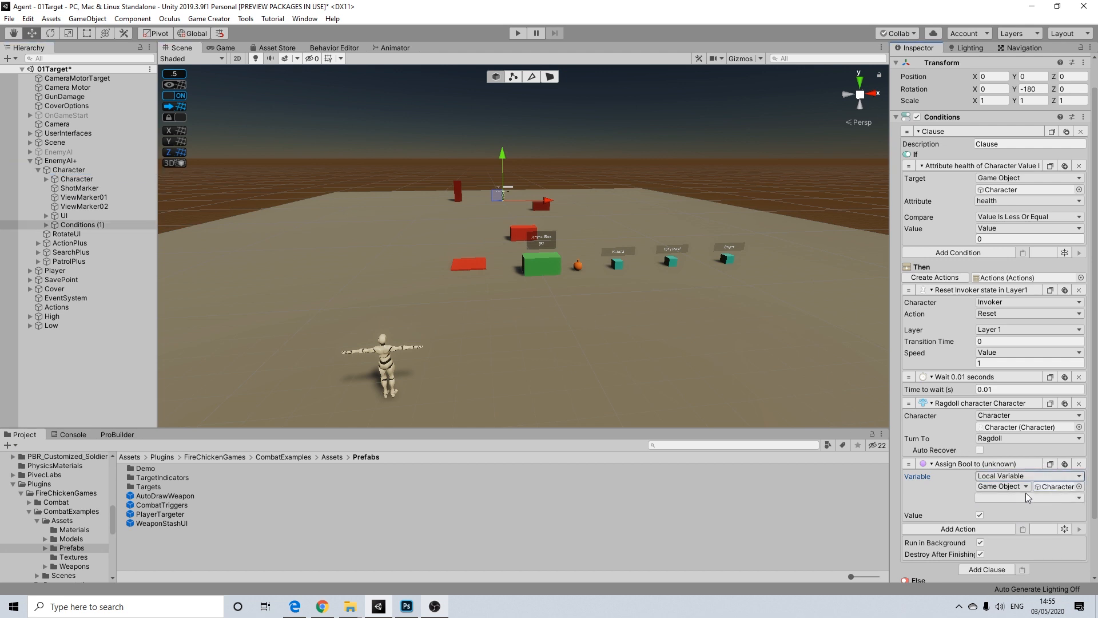
{"action": "left_click", "coordinate": [1030, 498]}
{"action": "left_click", "coordinate": [998, 344]}
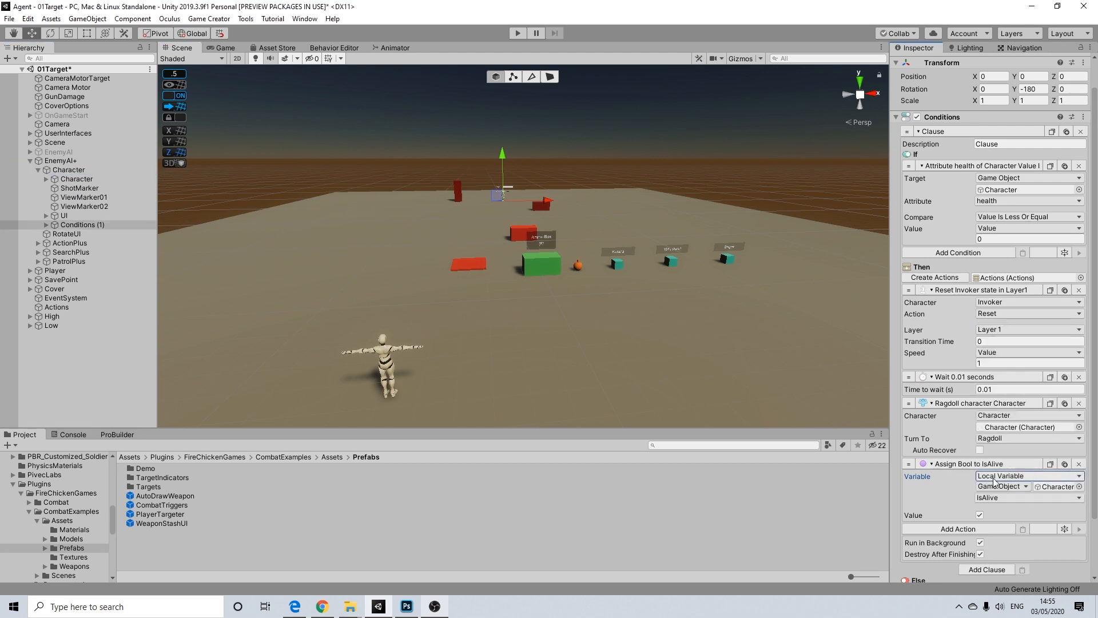
{"action": "left_click", "coordinate": [980, 515]}
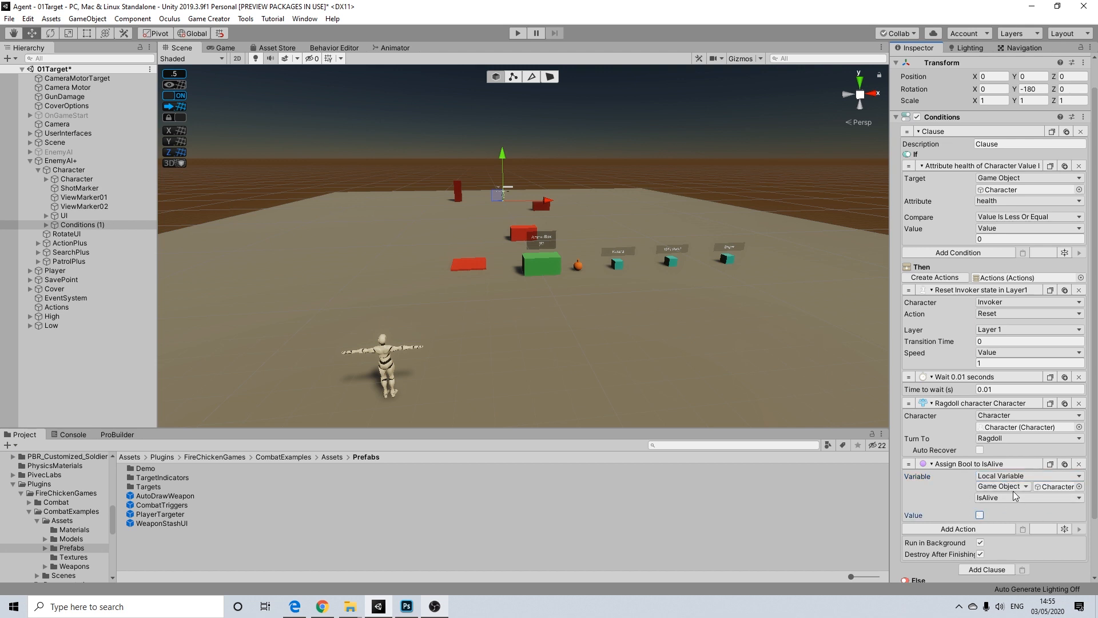
Deactivate the UI object under the EnemyAI+ Character to hide its overhead text and health bar
{"action": "left_click", "coordinate": [129, 160]}
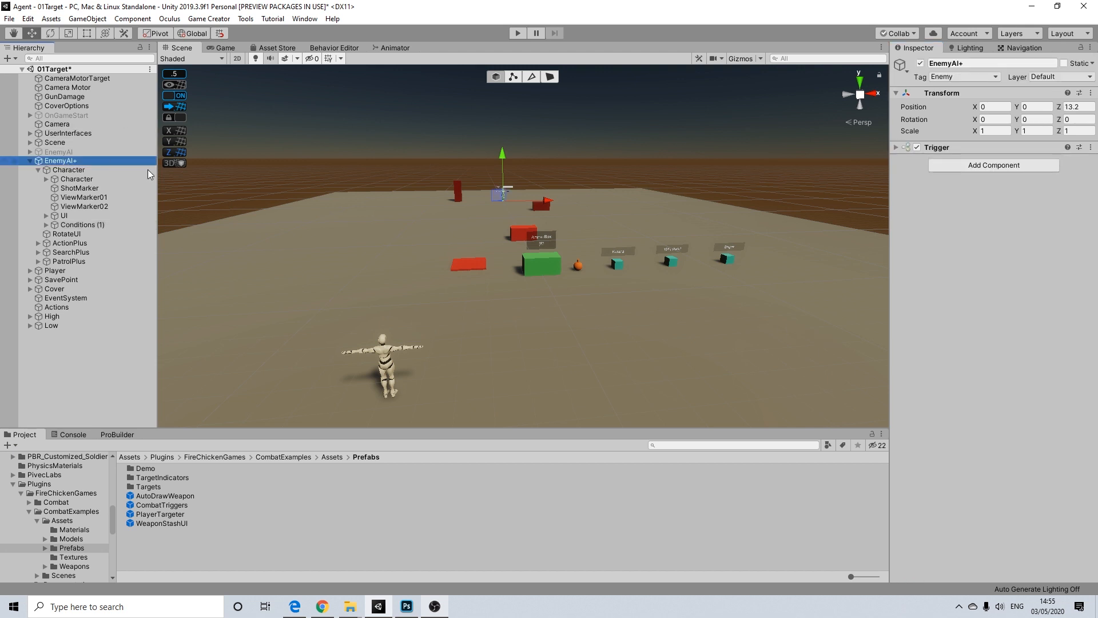
{"action": "middle_click_drag", "start_coordinate": [456, 202], "coordinate": [517, 272]}
{"action": "scroll", "coordinate": [442, 247], "scroll_direction": "up", "scroll_amount": 6}
{"action": "scroll", "coordinate": [517, 272], "scroll_direction": "up", "scroll_amount": 7}
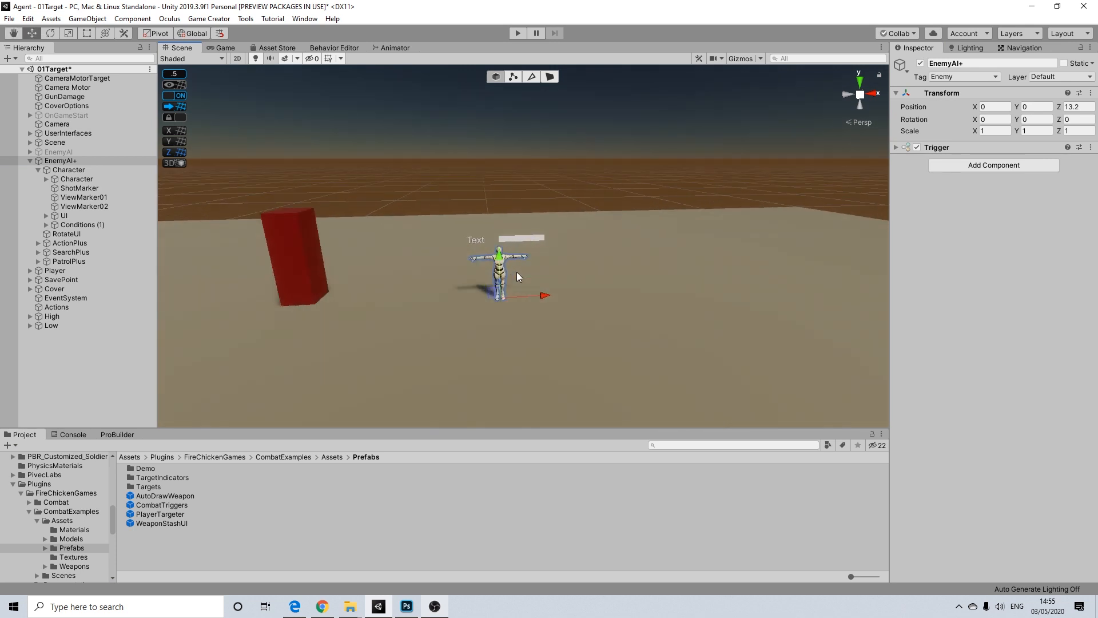
{"action": "scroll", "coordinate": [517, 272], "scroll_direction": "up", "scroll_amount": 3}
{"action": "scroll", "coordinate": [516, 273], "scroll_direction": "down", "scroll_amount": 4}
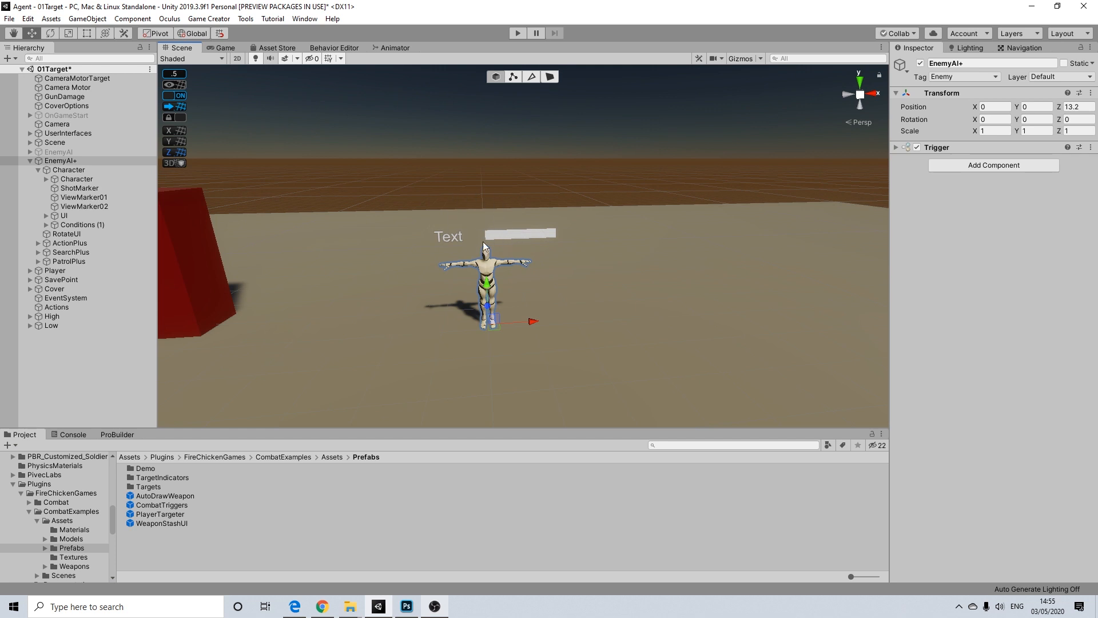
{"action": "scroll", "coordinate": [544, 223], "scroll_direction": "up", "scroll_amount": 1}
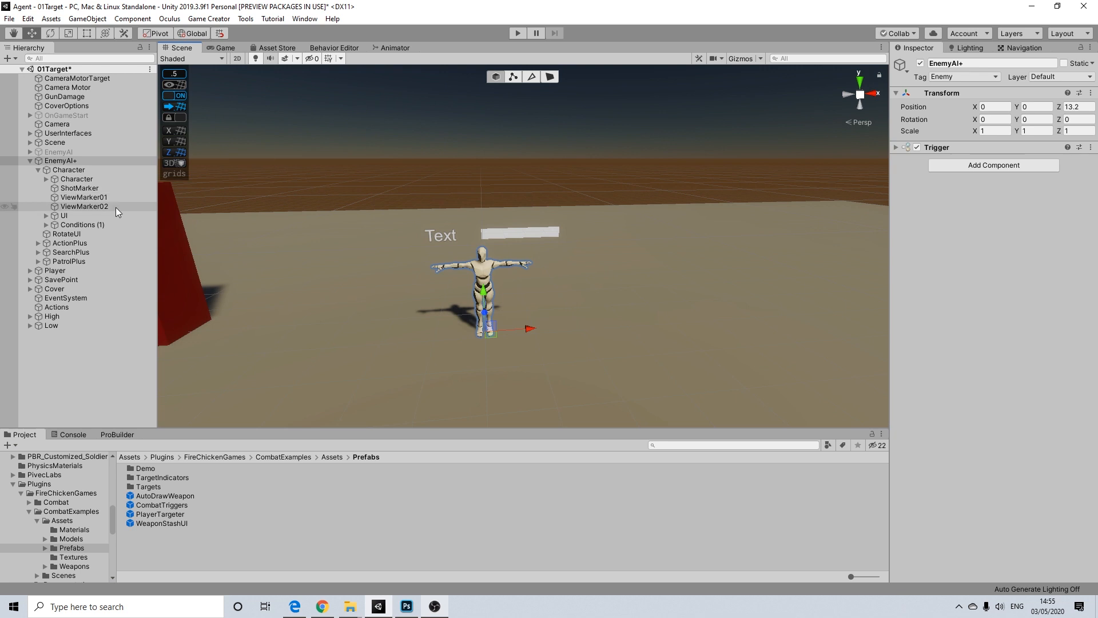
{"action": "left_click", "coordinate": [57, 215]}
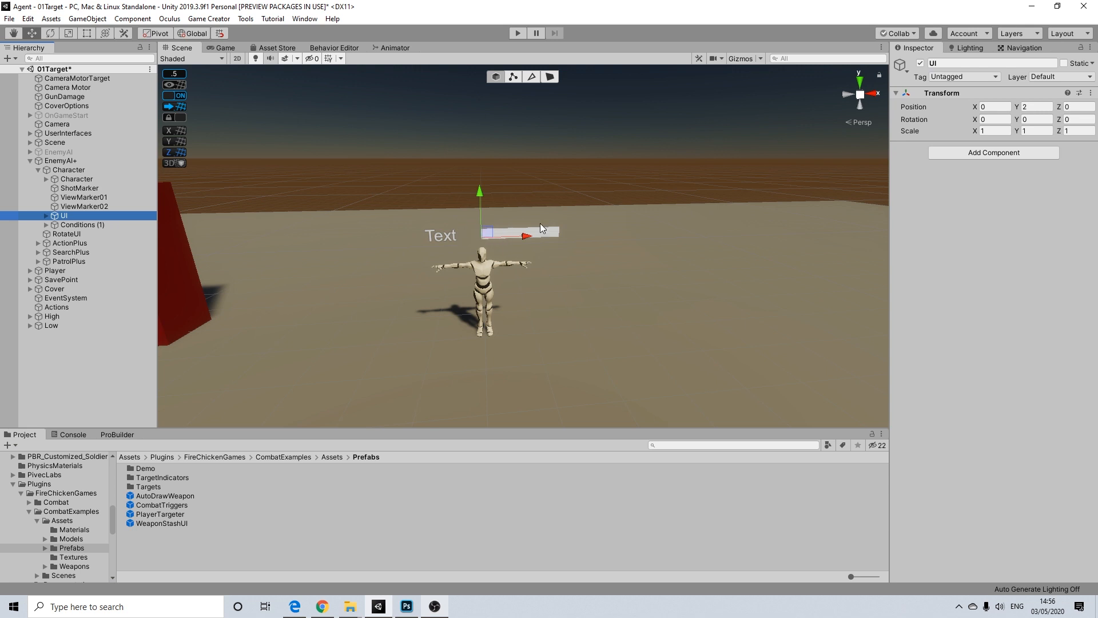
{"action": "left_click", "coordinate": [920, 64]}
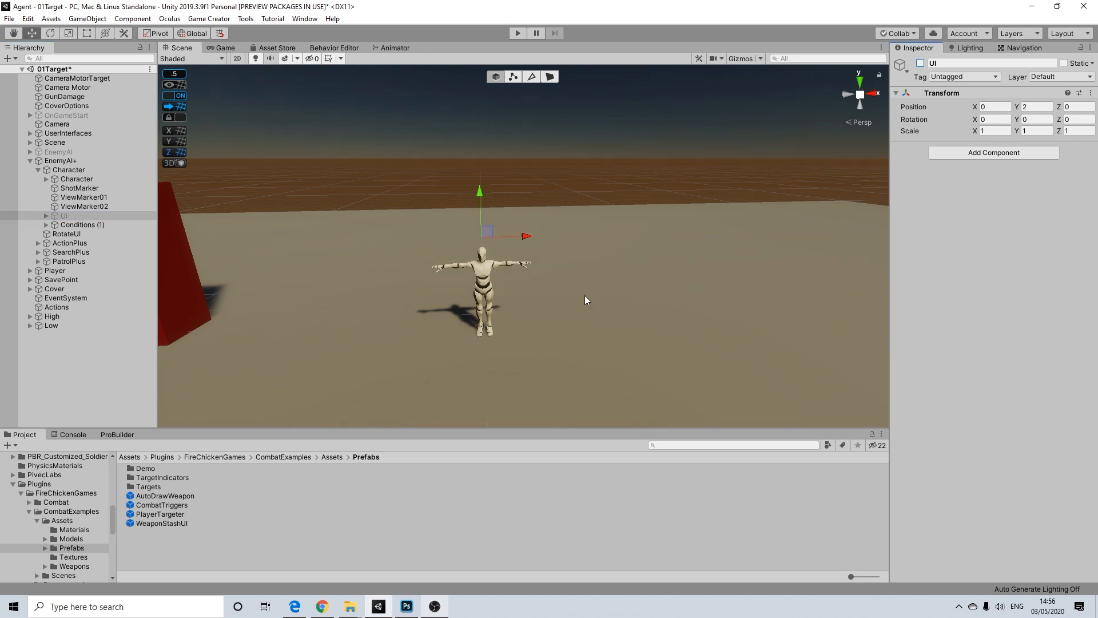
{"action": "scroll", "coordinate": [589, 297], "scroll_direction": "down", "scroll_amount": 5}
{"action": "scroll", "coordinate": [727, 390], "scroll_direction": "down", "scroll_amount": 5}
{"action": "middle_click_drag", "start_coordinate": [717, 388], "coordinate": [717, 340]}
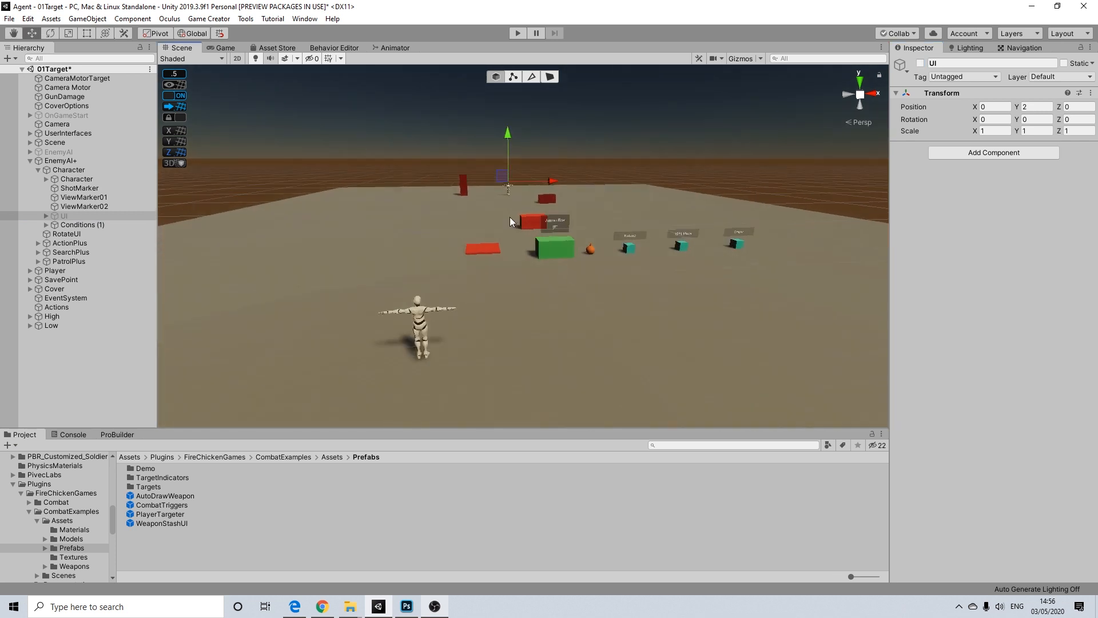
{"action": "scroll", "coordinate": [498, 240], "scroll_direction": "up", "scroll_amount": 4}
{"action": "left_click", "coordinate": [628, 121]}
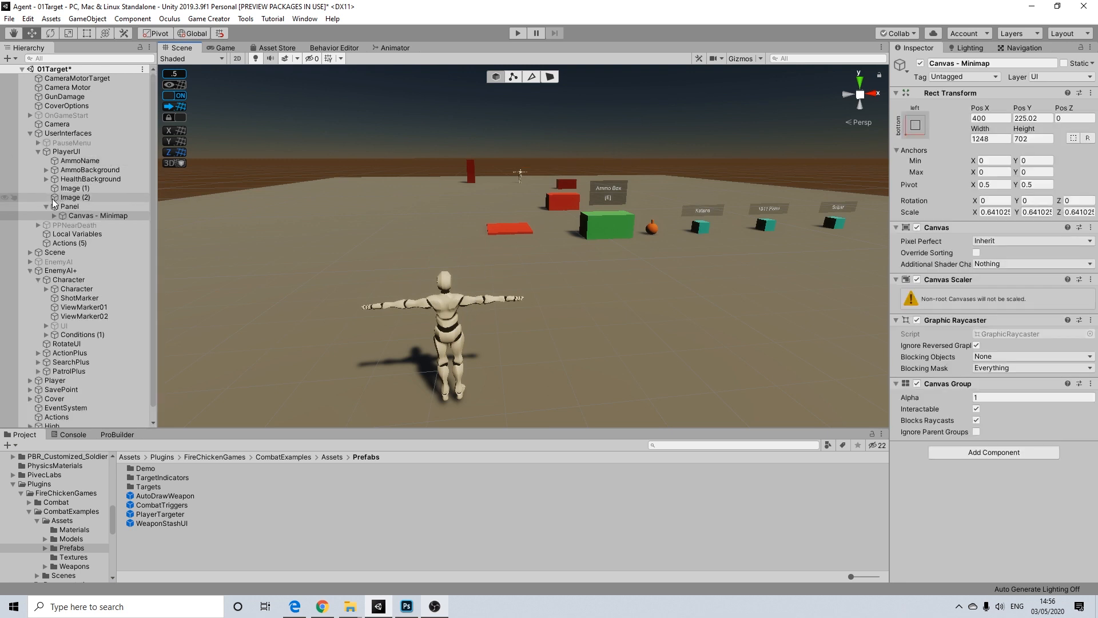
Play the scene and walk the player past the ammo box toward the enemy, aiming at it to check the target indicator
{"action": "scroll", "coordinate": [467, 274], "scroll_direction": "down", "scroll_amount": 2}
{"action": "middle_click_drag", "start_coordinate": [559, 131], "coordinate": [531, 217]}
{"action": "left_click", "coordinate": [517, 33]}
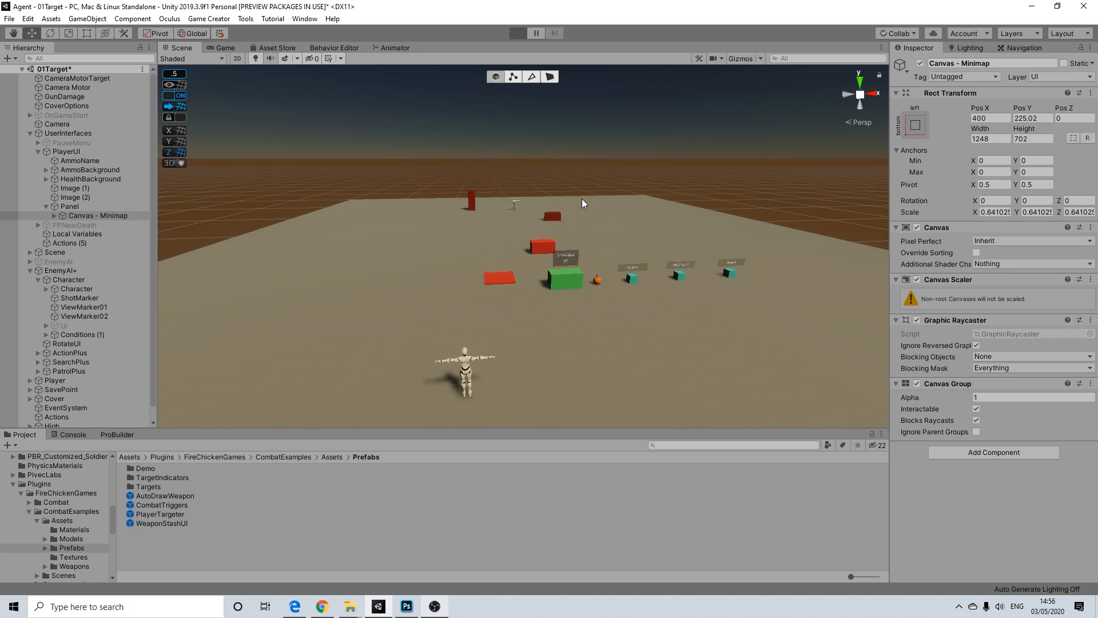
{"action": "key", "text": "w"}
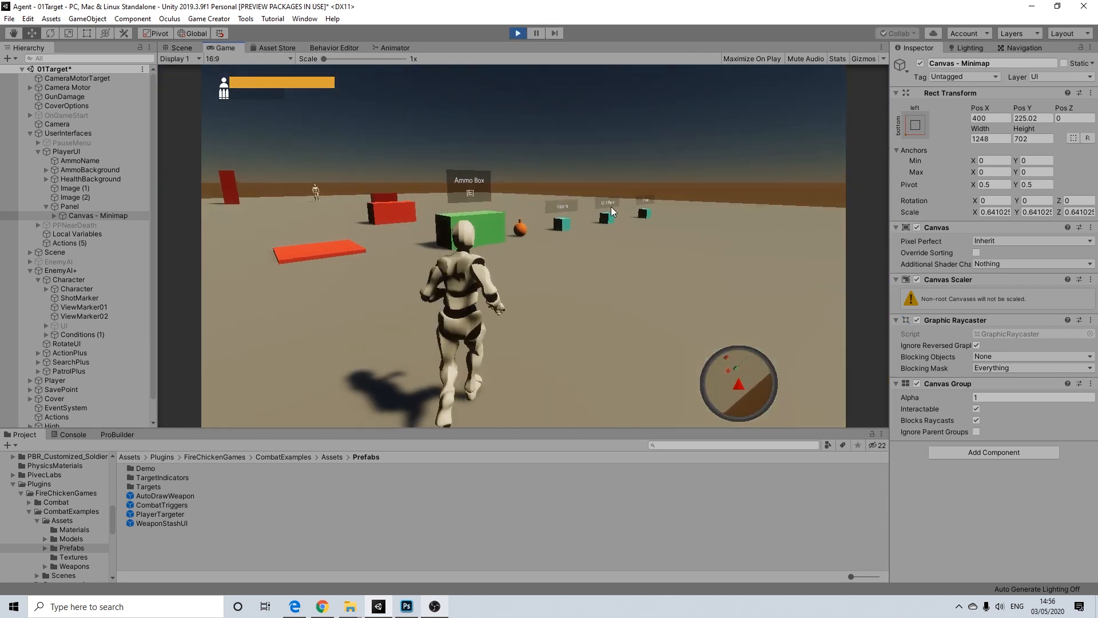
{"action": "key", "text": "w"}
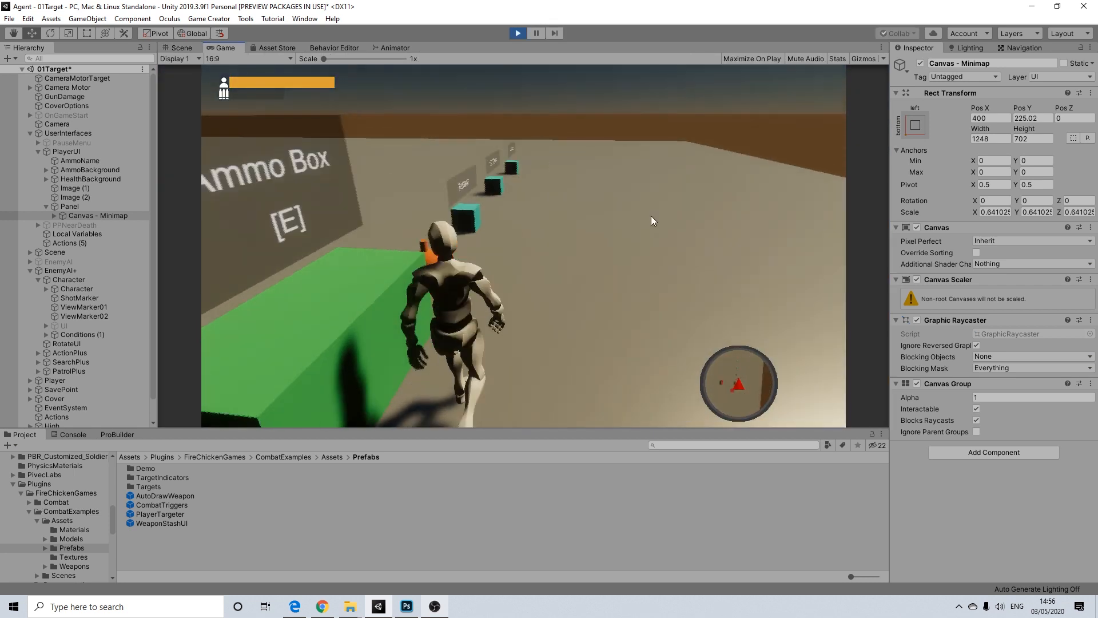
{"action": "key", "text": "w"}
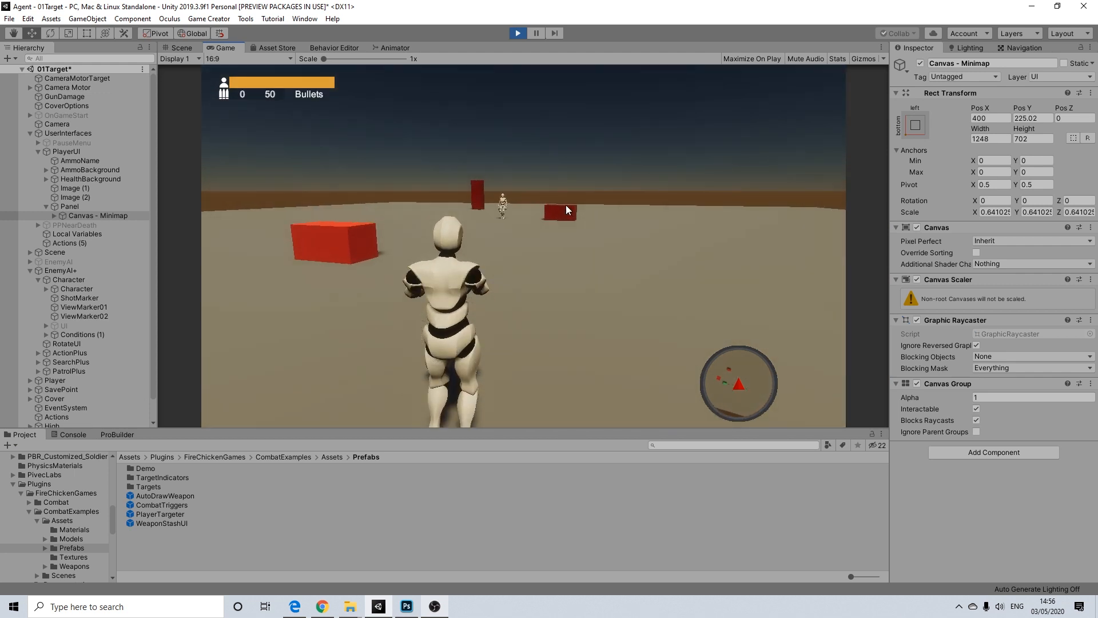
{"action": "key", "text": "w"}
{"action": "right_click", "coordinate": [564, 204]}
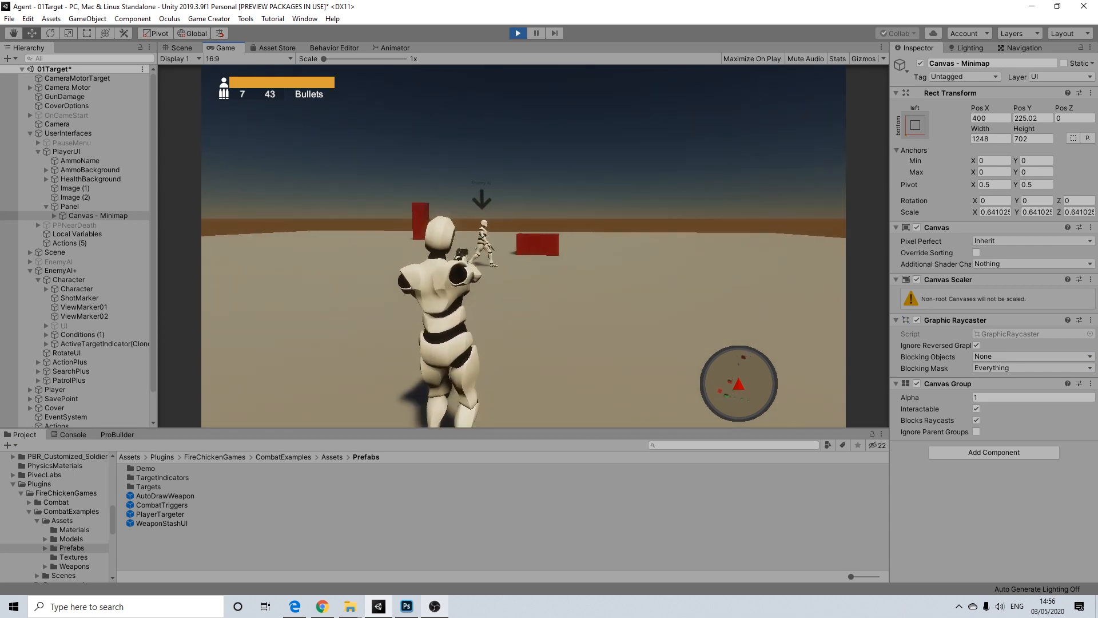
Shoot the targeted enemy until it dies, reload the weapon, and stop the play test
{"action": "left_click", "coordinate": [523, 245]}
{"action": "left_click", "coordinate": [524, 246]}
{"action": "left_click", "coordinate": [524, 246]}
{"action": "left_click", "coordinate": [523, 246]}
{"action": "left_click", "coordinate": [523, 246]}
{"action": "left_click", "coordinate": [523, 246]}
{"action": "left_click", "coordinate": [524, 246]}
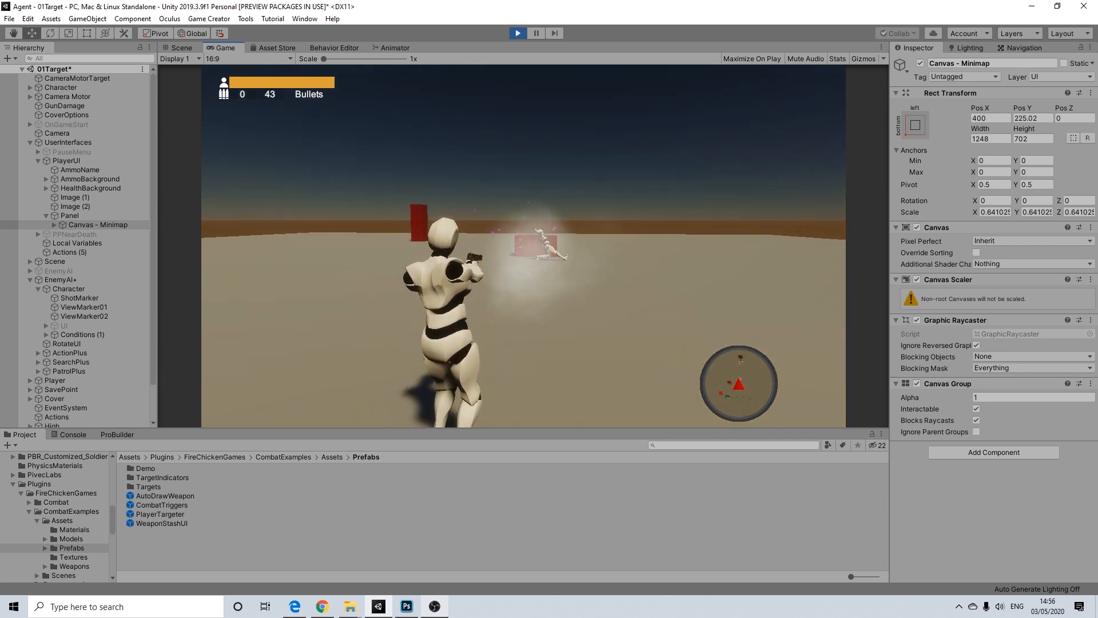
{"action": "right_click", "coordinate": [523, 246]}
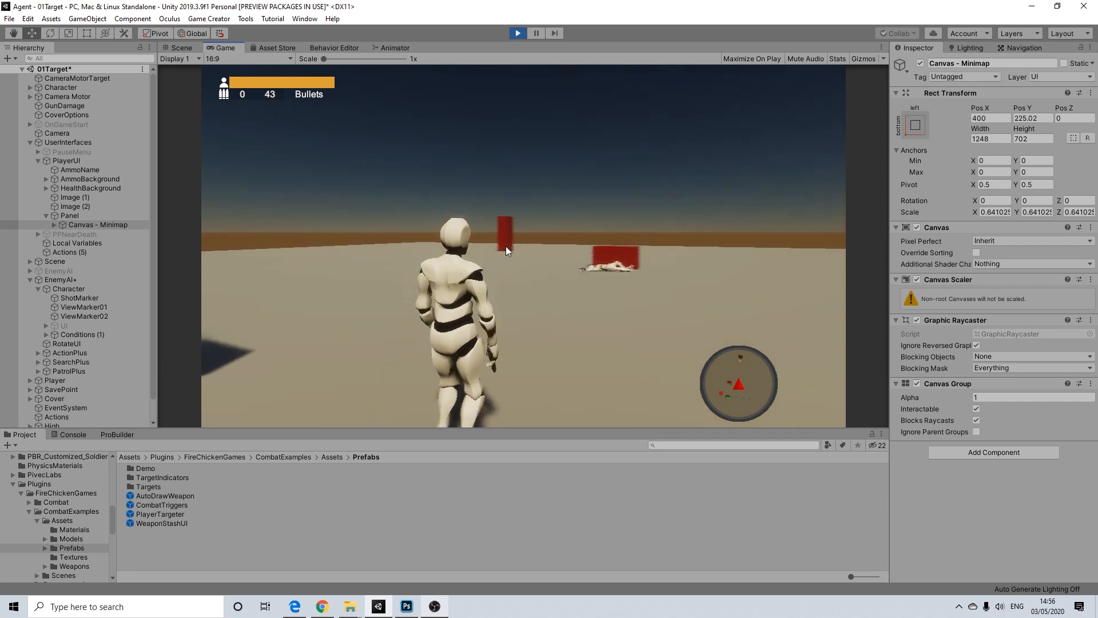
{"action": "key", "text": "r"}
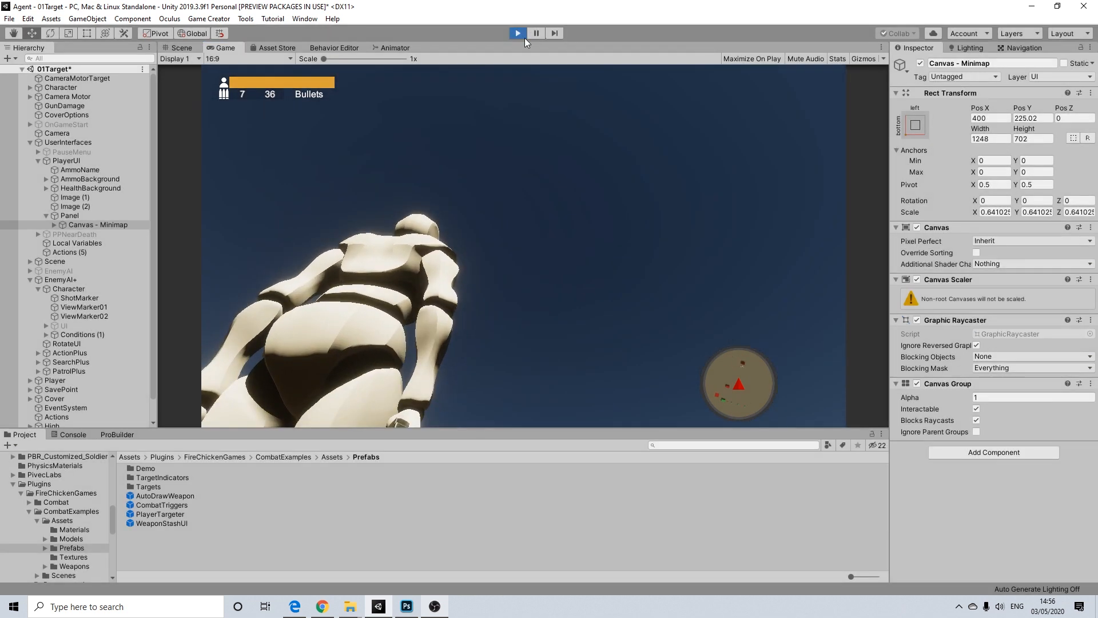
{"action": "left_click", "coordinate": [523, 36]}
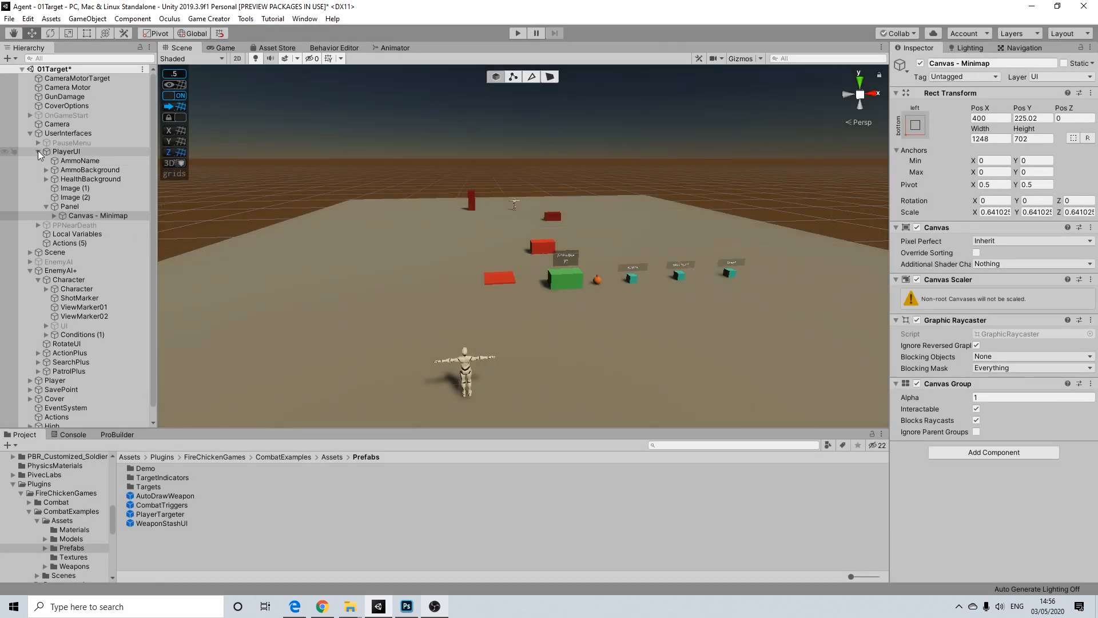
Duplicate the EnemyAI+ object and place the copy directly below the original in the hierarchy
{"action": "left_click", "coordinate": [37, 151]}
{"action": "left_click", "coordinate": [29, 132]}
{"action": "left_click", "coordinate": [50, 152]}
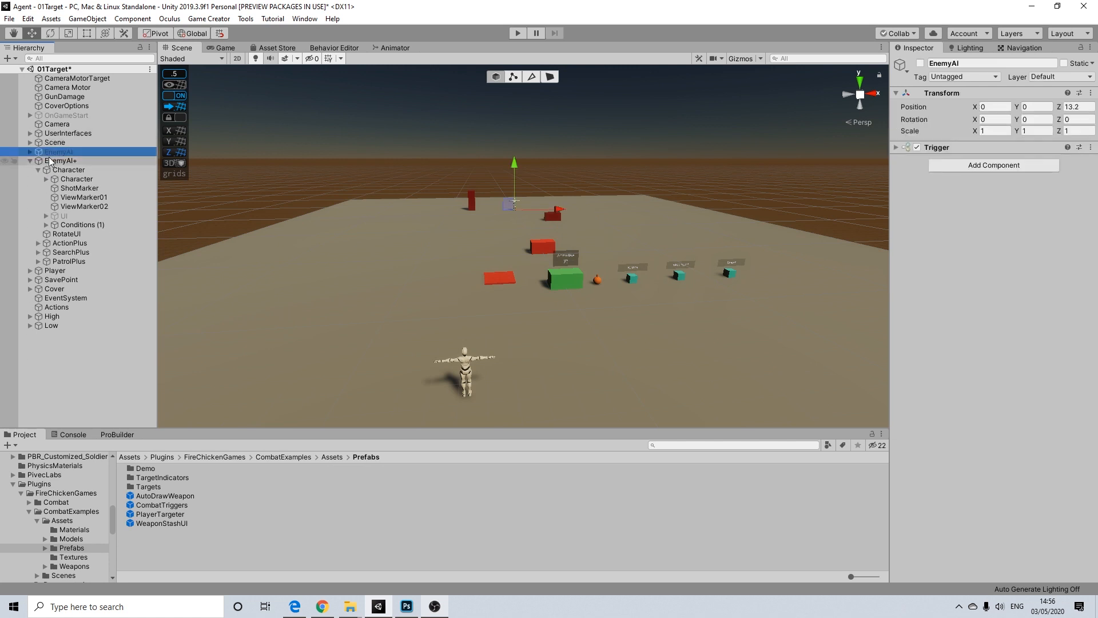
{"action": "left_click", "coordinate": [50, 161]}
{"action": "left_click", "coordinate": [32, 161]}
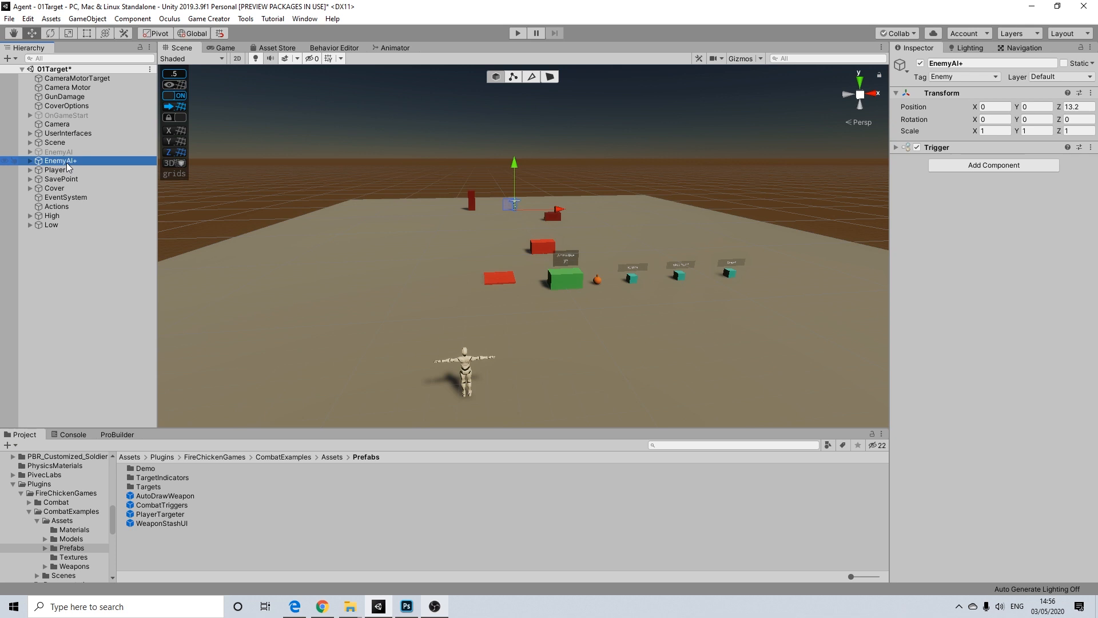
{"action": "key", "text": "ctrl+d"}
{"action": "left_click_drag", "start_coordinate": [71, 231], "coordinate": [61, 173]}
{"action": "left_click", "coordinate": [30, 170]}
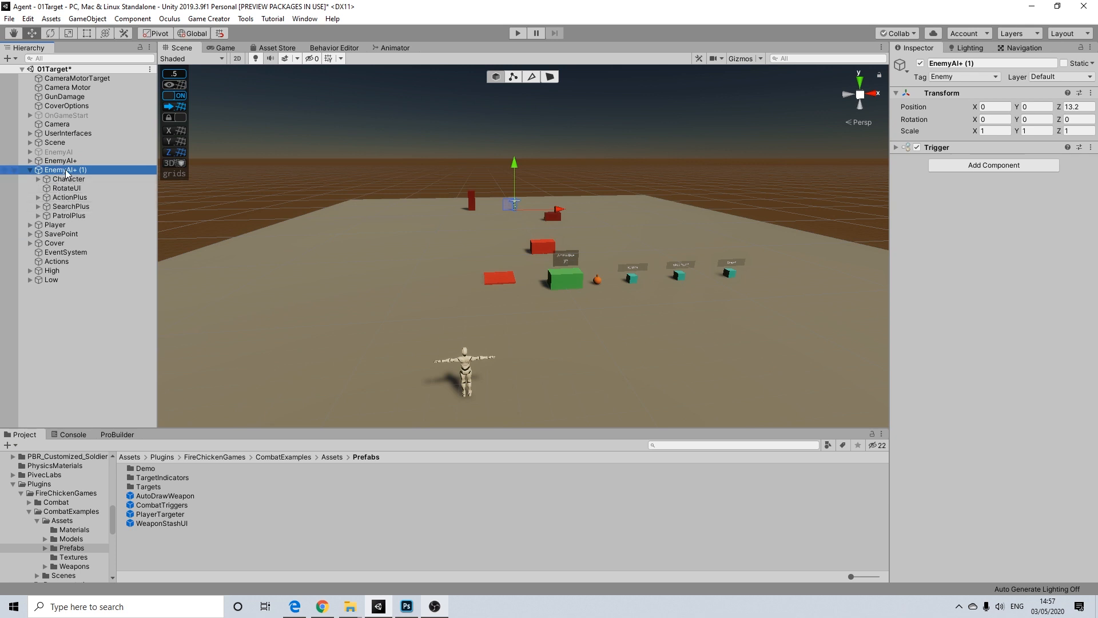
Find the ActiveTargetIndicator prefab with the search "activetarg", add it to the scene root, and unpack it
{"action": "left_click", "coordinate": [681, 446]}
{"action": "type", "text": "activetarg"}
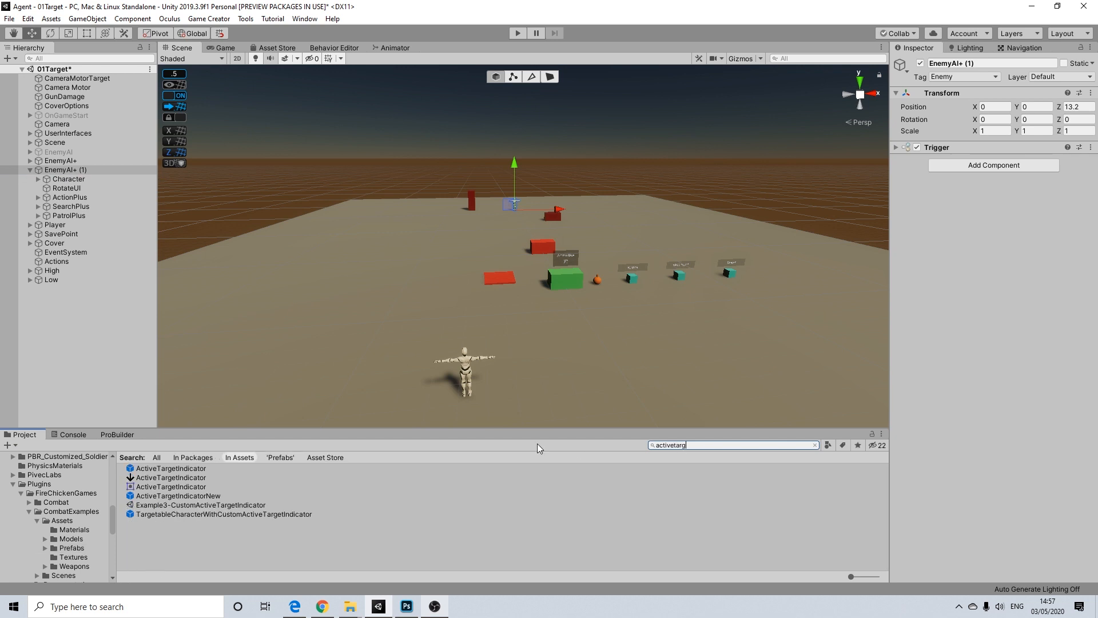
{"action": "left_click_drag", "start_coordinate": [171, 469], "coordinate": [55, 286]}
{"action": "key", "text": "f"}
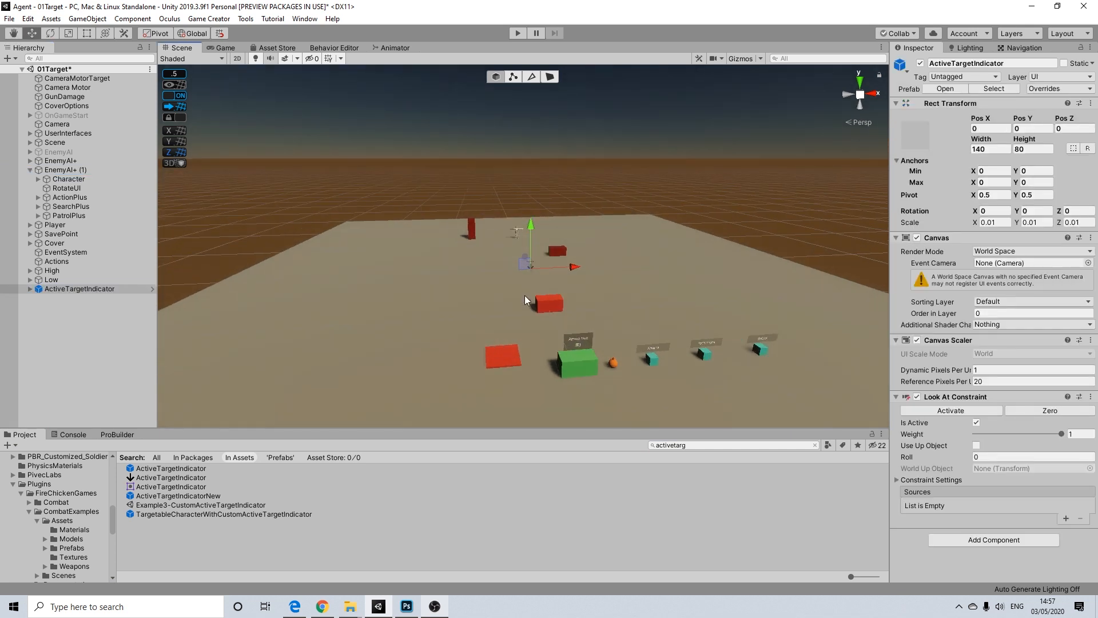
{"action": "mouse_move", "coordinate": [525, 297]}
{"action": "middle_mouse_down"}
{"action": "mouse_move", "coordinate": [519, 255]}
{"action": "mouse_move", "coordinate": [524, 285]}
{"action": "middle_mouse_up"}
{"action": "scroll", "coordinate": [521, 278], "scroll_direction": "up", "scroll_amount": 2}
{"action": "right_click", "coordinate": [61, 290]}
{"action": "left_click", "coordinate": [104, 406]}
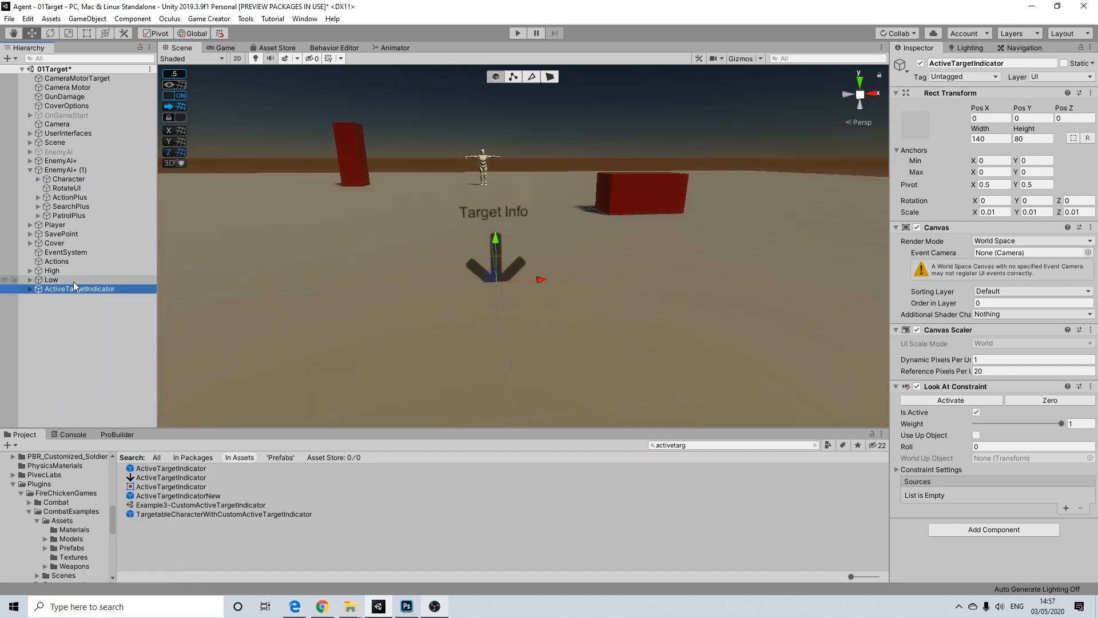
Set the source image of the indicator's Background to targetindicator and its Y scale to 0.9
{"action": "left_click", "coordinate": [30, 289]}
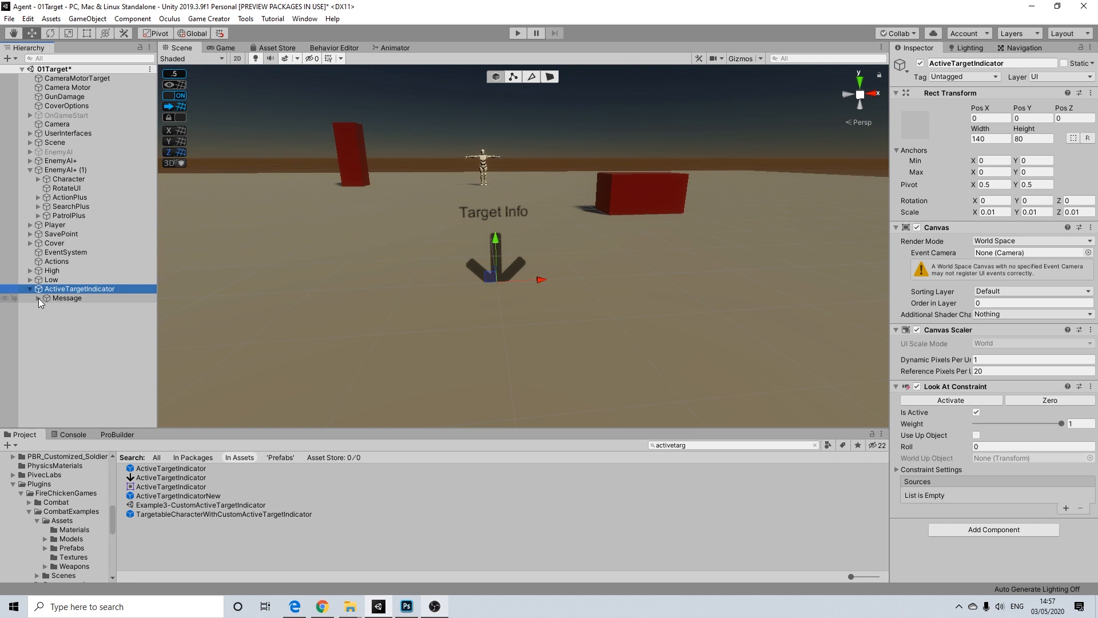
{"action": "left_click", "coordinate": [38, 298]}
{"action": "left_click", "coordinate": [66, 307]}
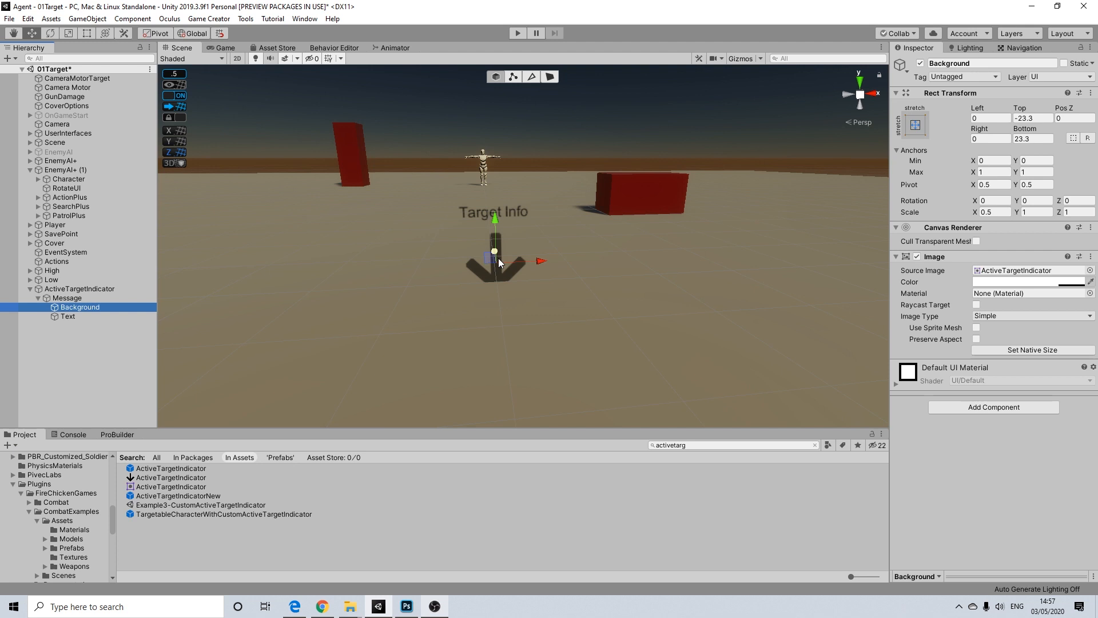
{"action": "scroll", "coordinate": [497, 263], "scroll_direction": "up", "scroll_amount": 1}
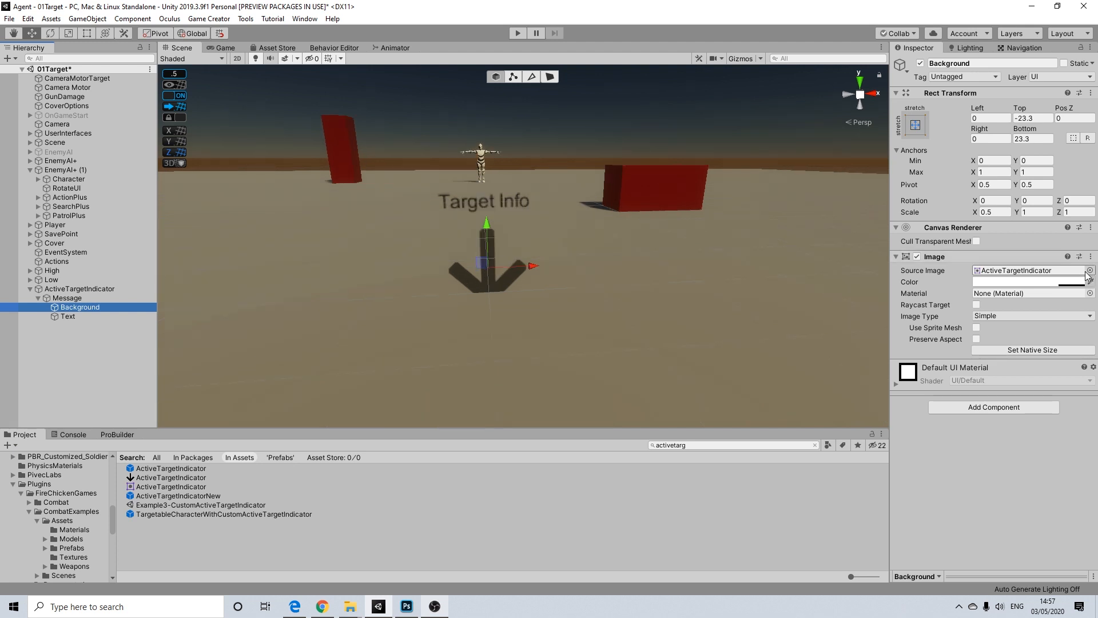
{"action": "left_click", "coordinate": [1077, 270]}
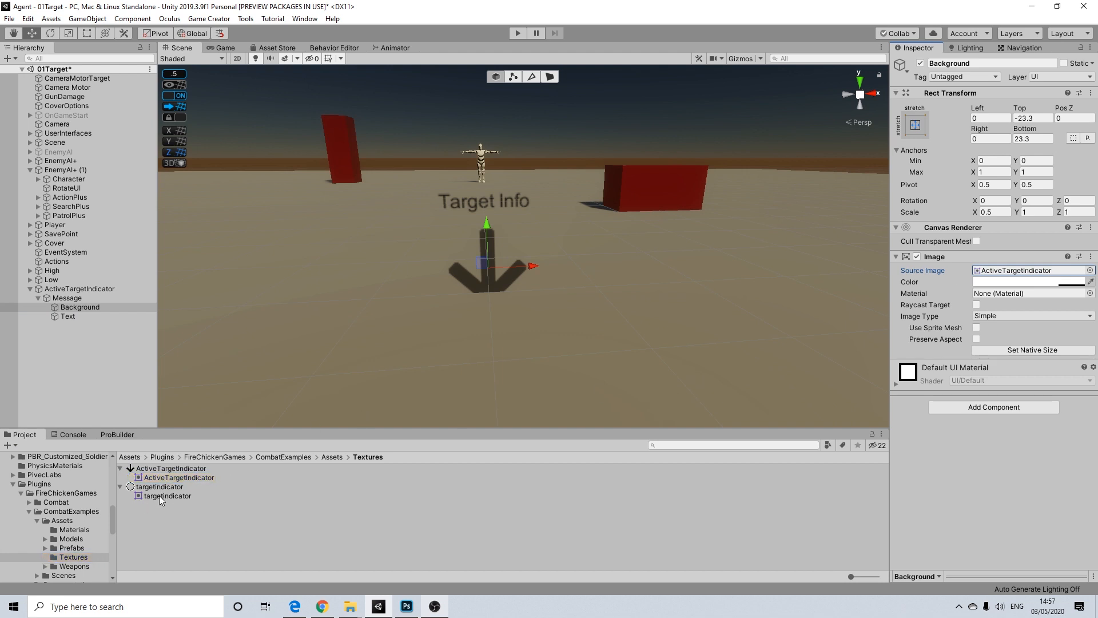
{"action": "left_click_drag", "start_coordinate": [159, 495], "coordinate": [1004, 270]}
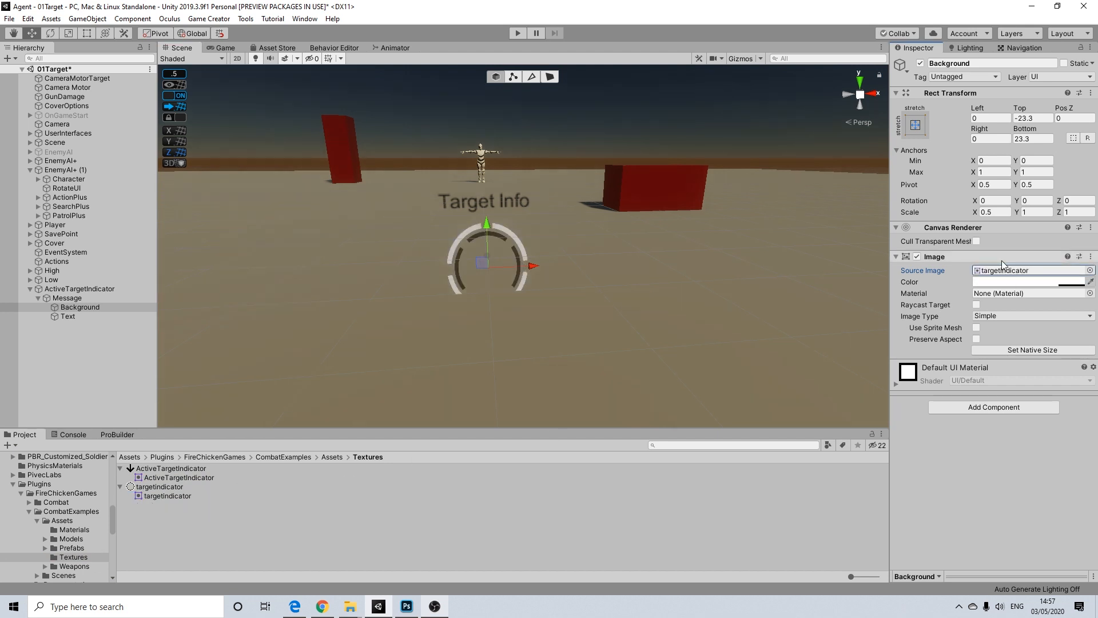
{"action": "left_click", "coordinate": [1036, 212]}
{"action": "type", "text": "0.9"}
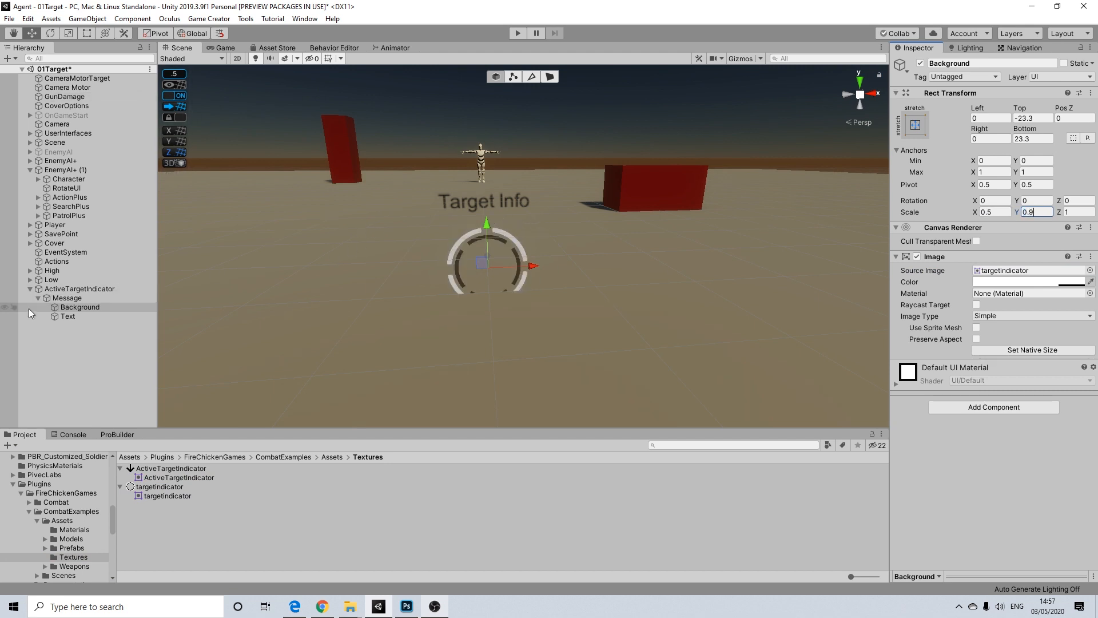
Deactivate the Text object in the indicator and rename the indicator ActiveTargetIndicatorCircle
{"action": "left_click", "coordinate": [64, 316]}
{"action": "left_click", "coordinate": [920, 63]}
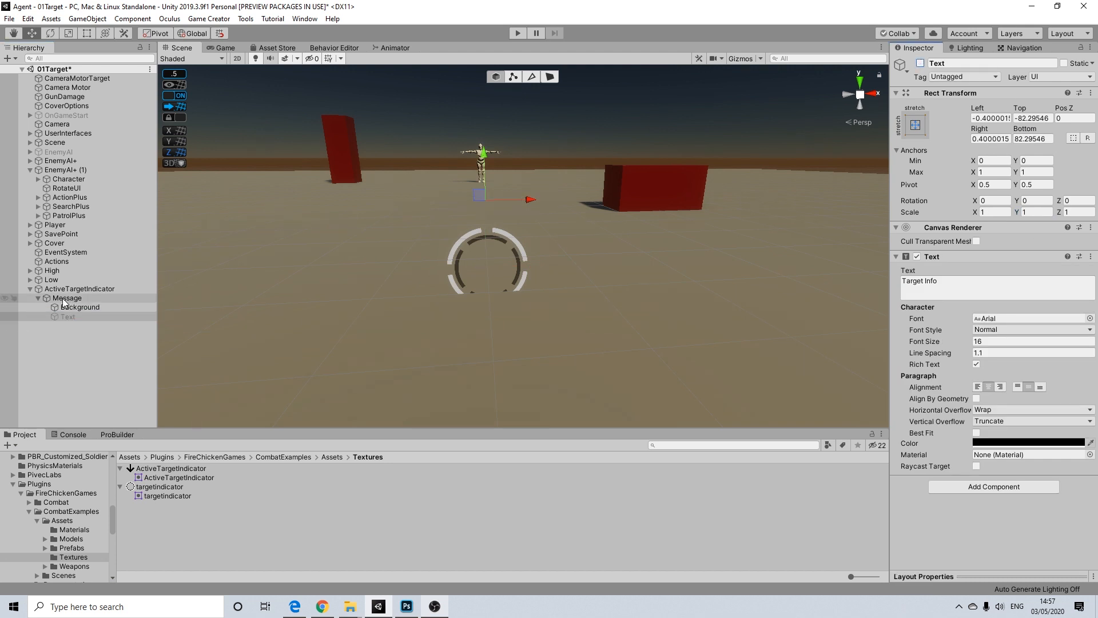
{"action": "left_click", "coordinate": [41, 289]}
{"action": "left_click", "coordinate": [30, 289]}
{"action": "right_click", "coordinate": [109, 290]}
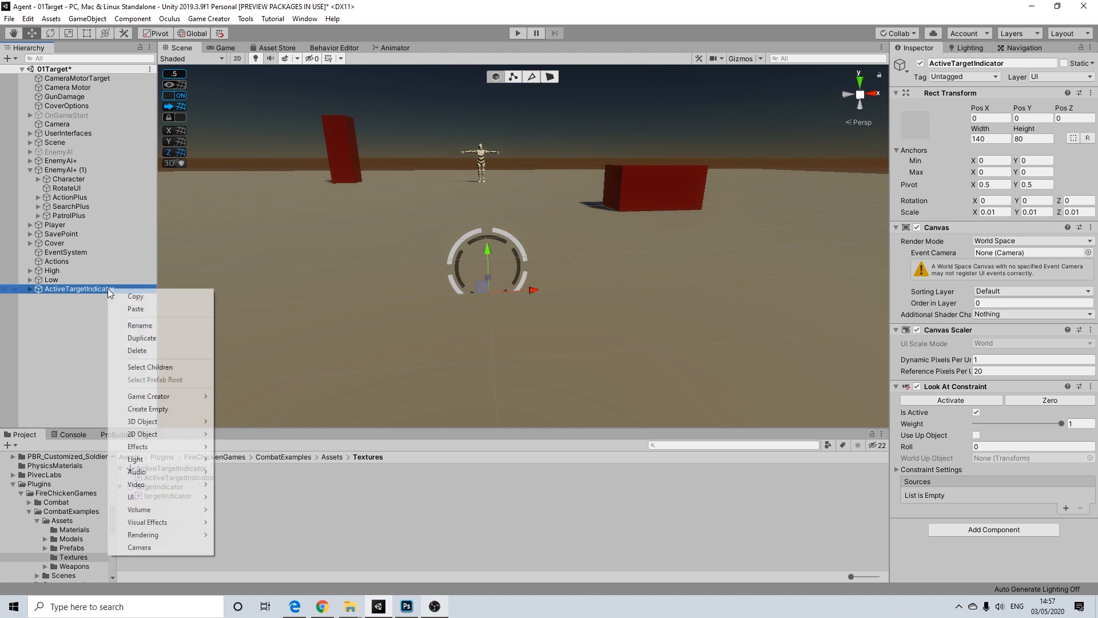
{"action": "left_click", "coordinate": [140, 325]}
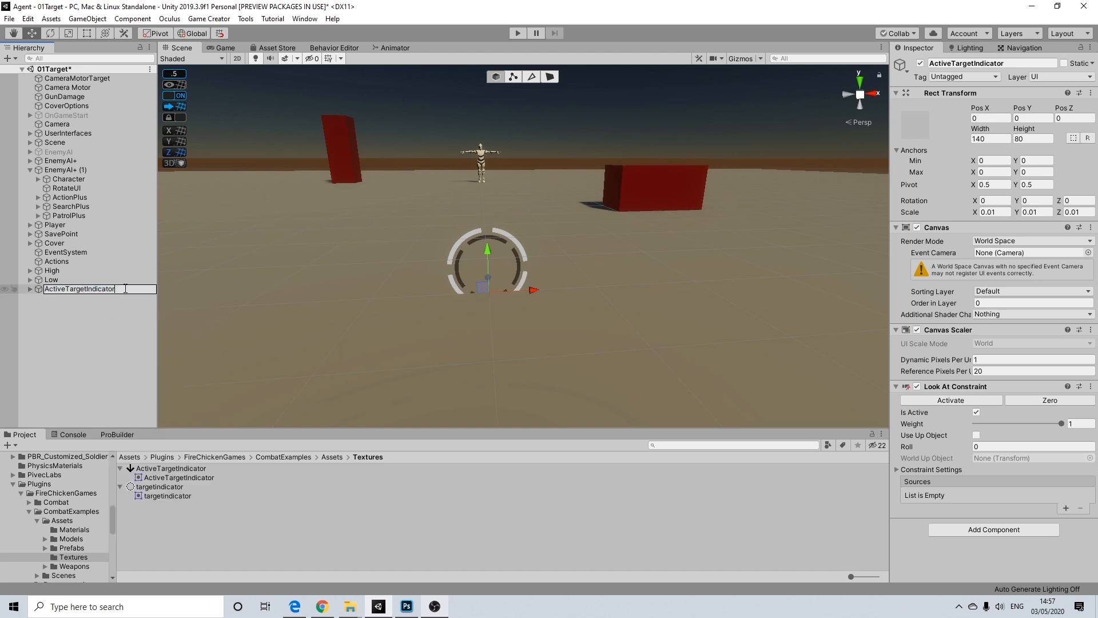
{"action": "type", "text": "Circle"}
{"action": "key", "text": "Return"}
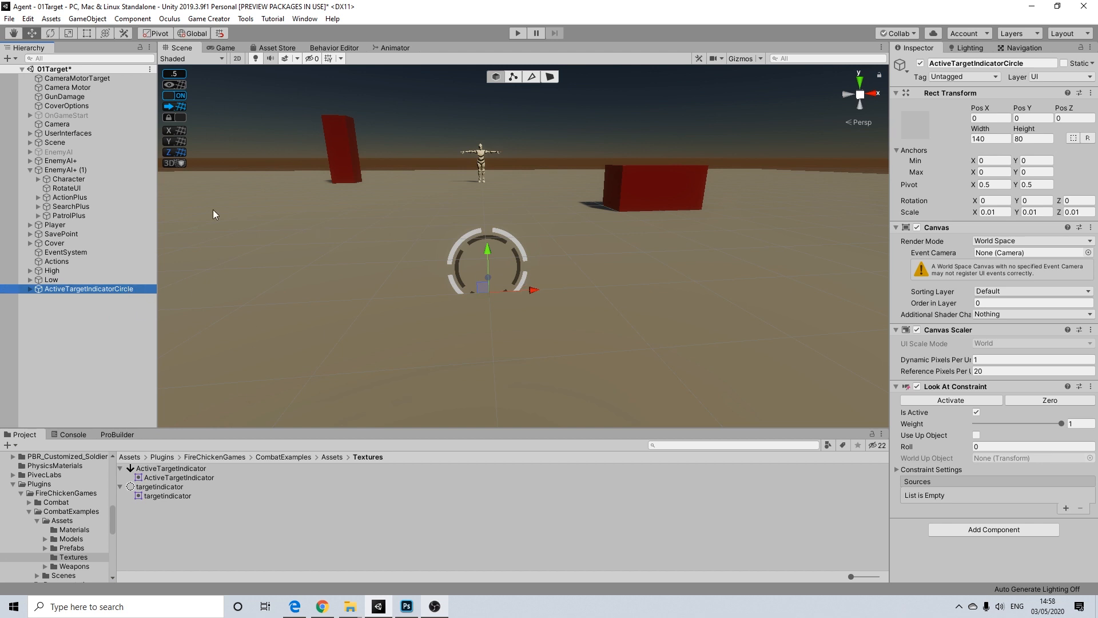
Save ActiveTargetIndicatorCircle as a prefab in the TargetIndicators folder and delete its instance from the scene
{"action": "left_click", "coordinate": [69, 179]}
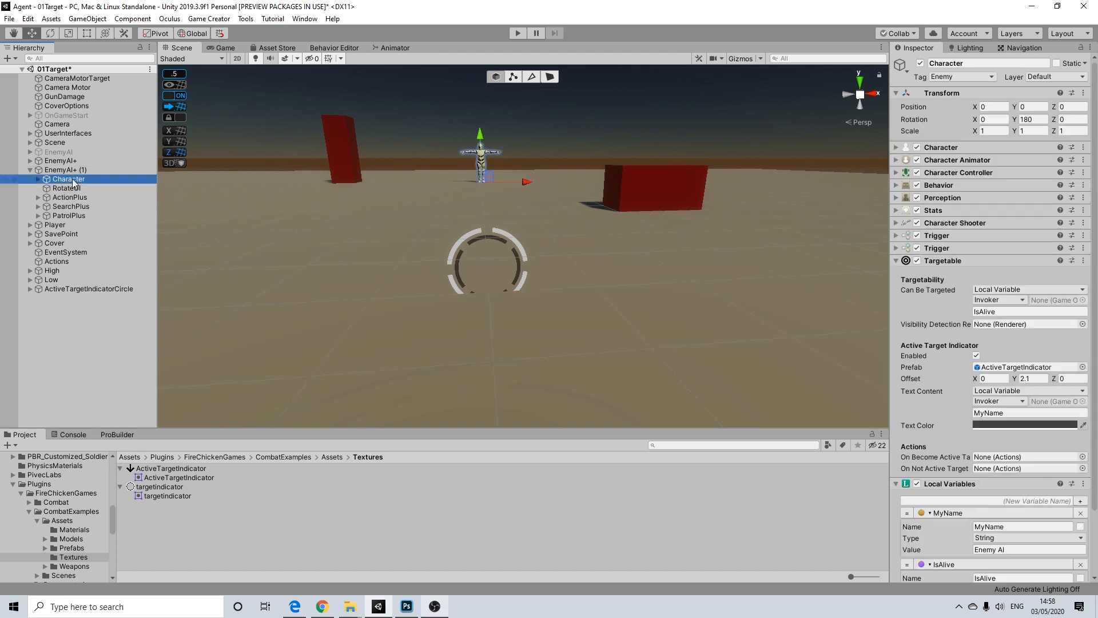
{"action": "left_click", "coordinate": [1003, 369]}
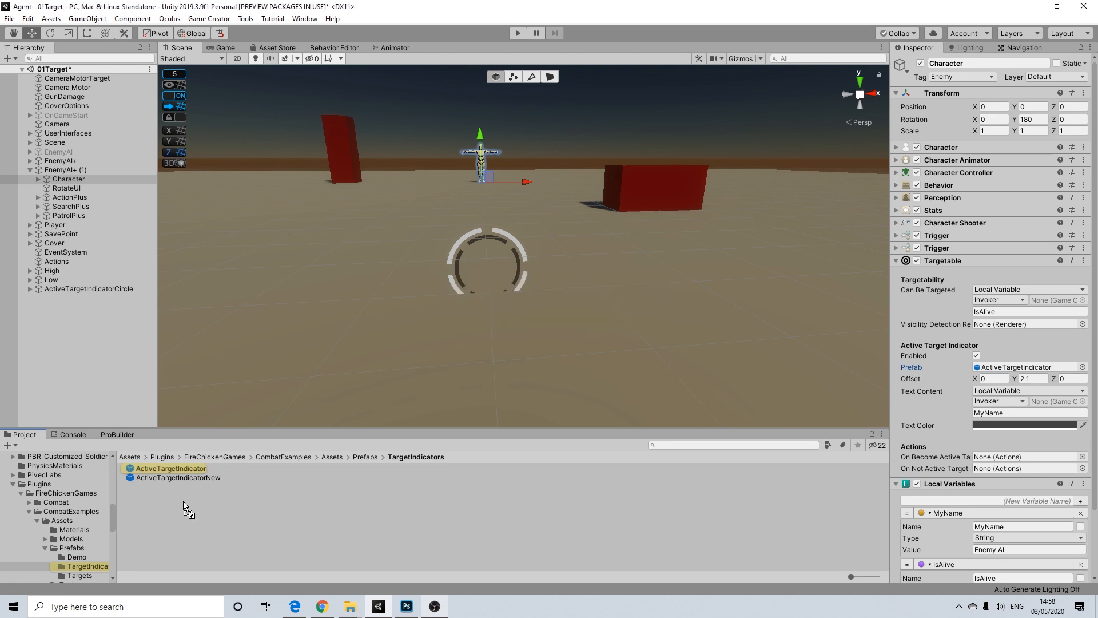
{"action": "left_click", "coordinate": [84, 289]}
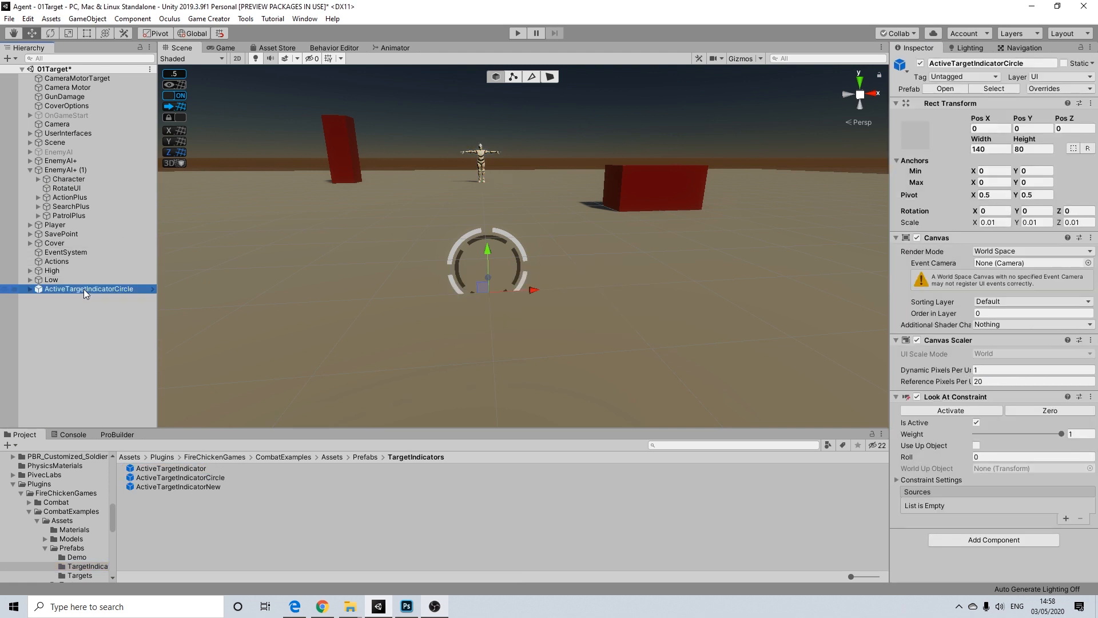
{"action": "key", "text": "Delete"}
Move the EnemyAI+ (1) object along the X axis to position X 13, away from the original enemy
{"action": "middle_click_drag", "start_coordinate": [470, 220], "coordinate": [478, 303]}
{"action": "scroll", "coordinate": [480, 305], "scroll_direction": "up", "scroll_amount": 2}
{"action": "scroll", "coordinate": [479, 305], "scroll_direction": "down", "scroll_amount": 3}
{"action": "scroll", "coordinate": [509, 321], "scroll_direction": "down", "scroll_amount": 4}
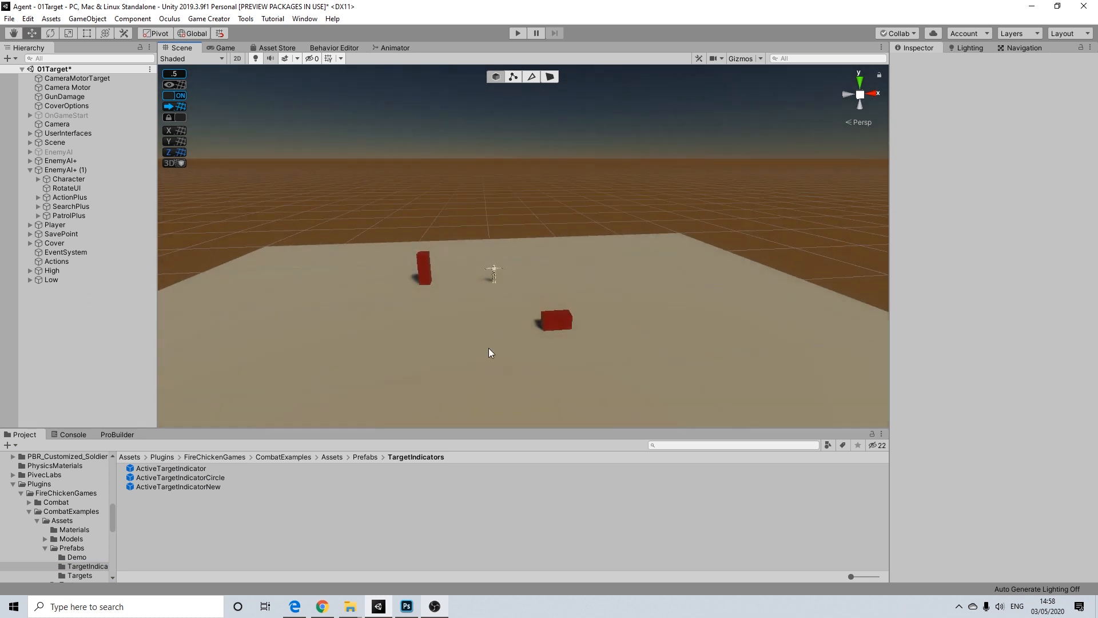
{"action": "left_click", "coordinate": [74, 170]}
{"action": "left_click_drag", "start_coordinate": [542, 280], "coordinate": [673, 279]}
{"action": "middle_click_drag", "start_coordinate": [673, 279], "coordinate": [593, 287]}
{"action": "scroll", "coordinate": [585, 281], "scroll_direction": "up", "scroll_amount": 6}
{"action": "scroll", "coordinate": [592, 287], "scroll_direction": "up", "scroll_amount": 4}
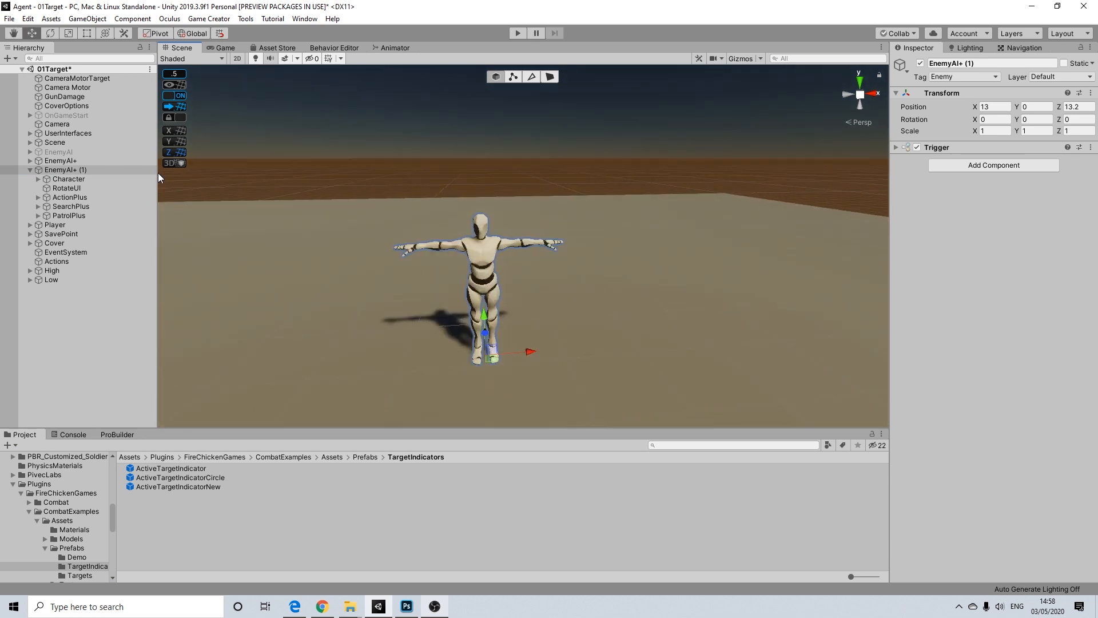
On the Targetable of EnemyAI+ (1)'s Character, assign the ActiveTargetIndicatorNew prefab and set the offset to Y 0.5, Z -0.5
{"action": "left_click", "coordinate": [69, 179]}
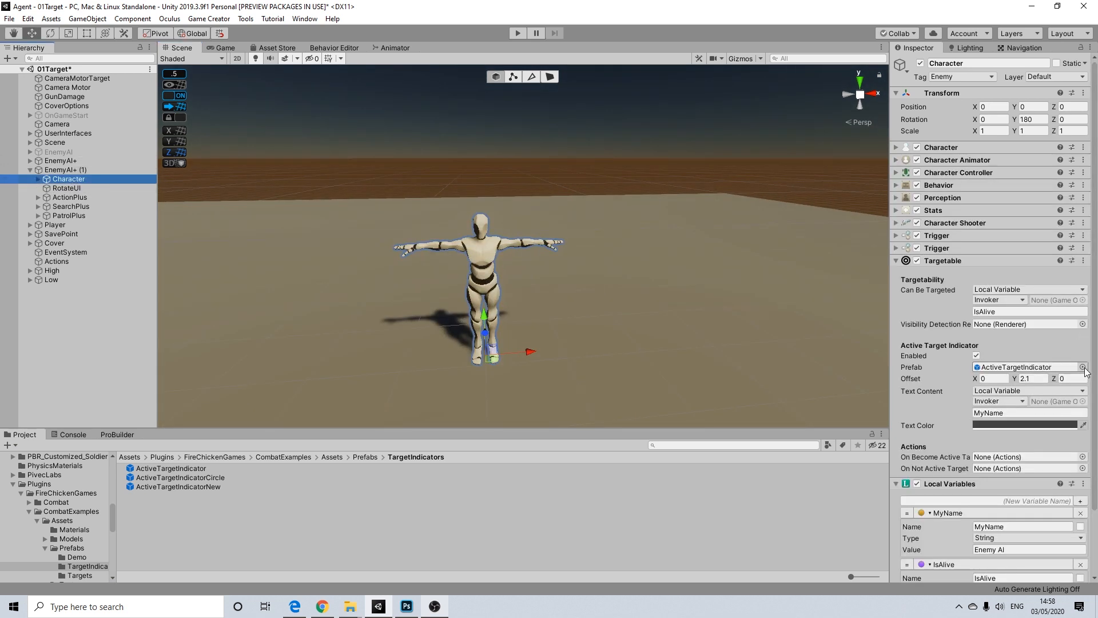
{"action": "left_click_drag", "start_coordinate": [191, 486], "coordinate": [1050, 369]}
{"action": "left_click", "coordinate": [1040, 383]}
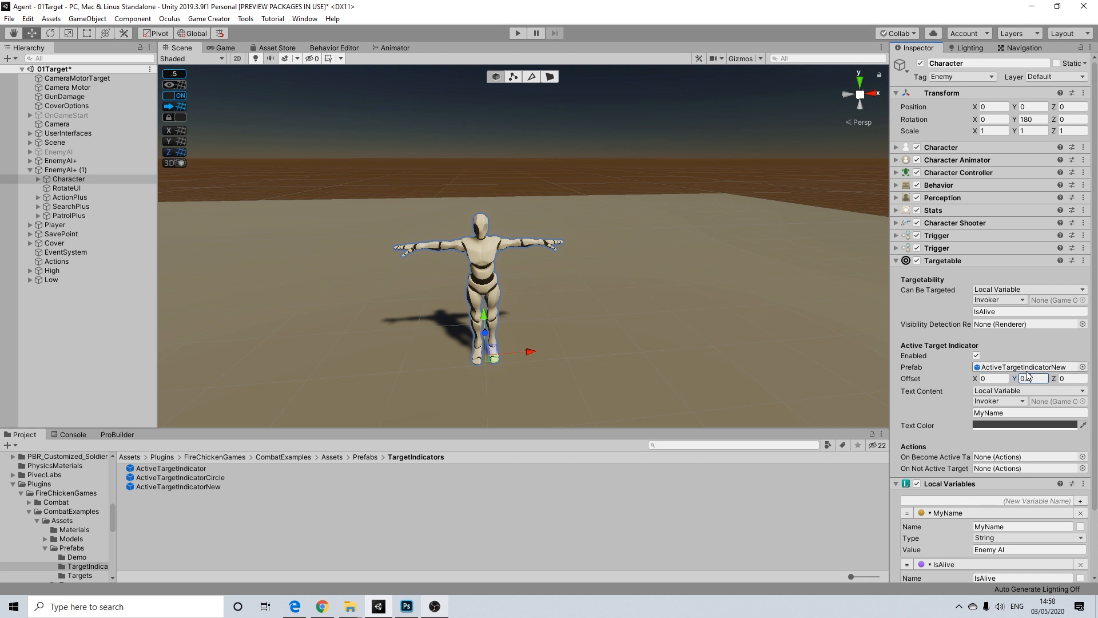
{"action": "scroll", "coordinate": [499, 267], "scroll_direction": "down", "scroll_amount": 2}
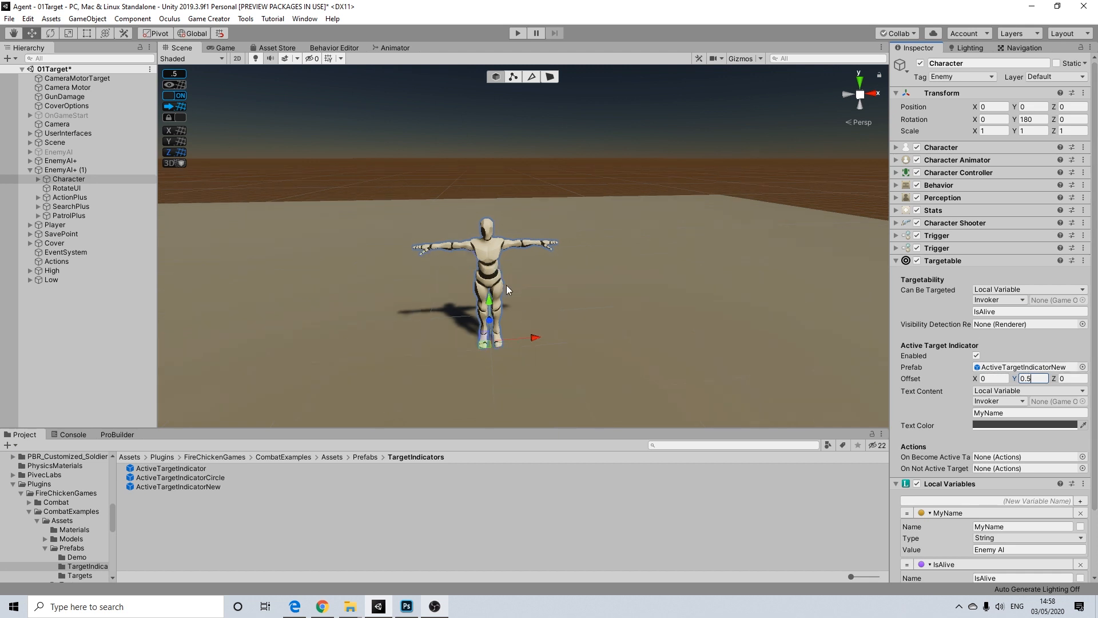
{"action": "type", "text": "0.5"}
{"action": "key", "text": "Tab"}
{"action": "scroll", "coordinate": [1033, 375], "scroll_direction": "down", "scroll_amount": 3}
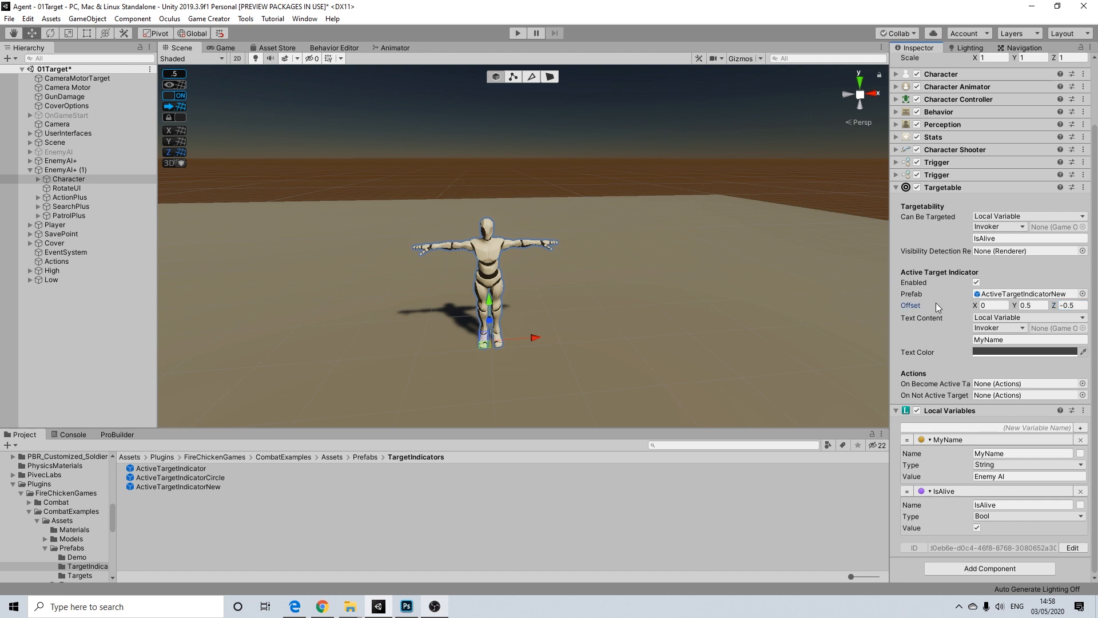
{"action": "scroll", "coordinate": [495, 287], "scroll_direction": "down", "scroll_amount": 3}
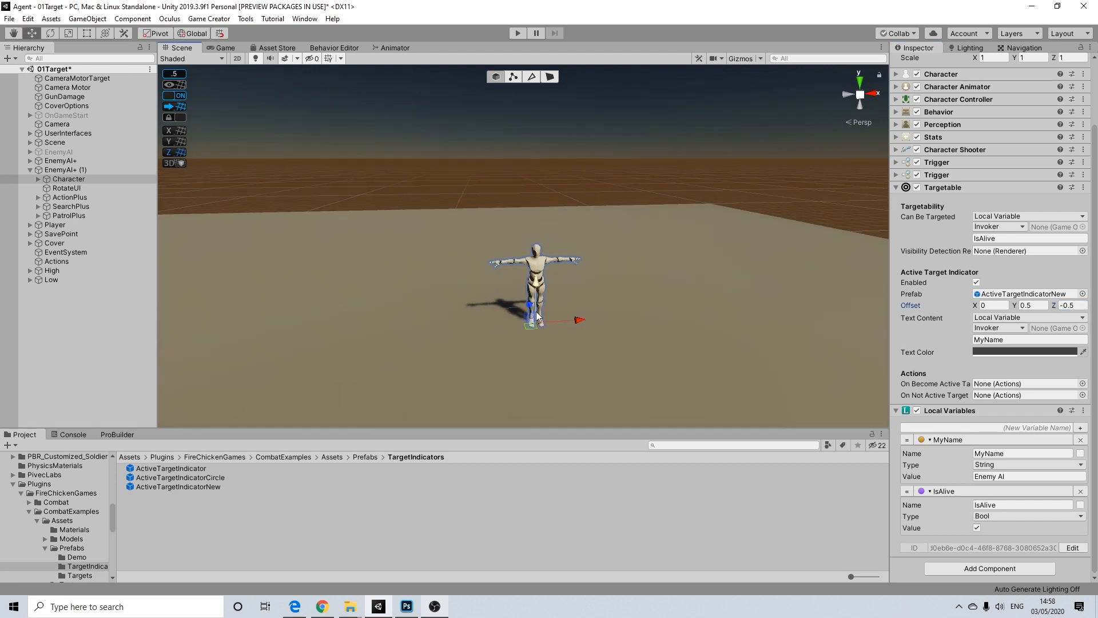
{"action": "scroll", "coordinate": [562, 326], "scroll_direction": "up", "scroll_amount": 3}
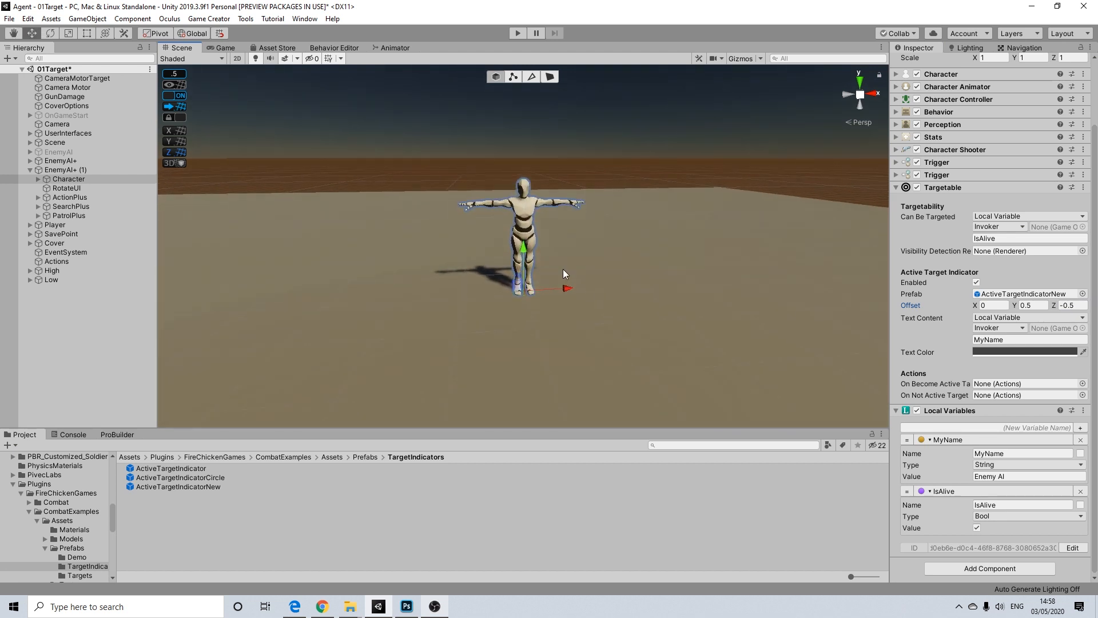
{"action": "scroll", "coordinate": [560, 275], "scroll_direction": "up", "scroll_amount": 2}
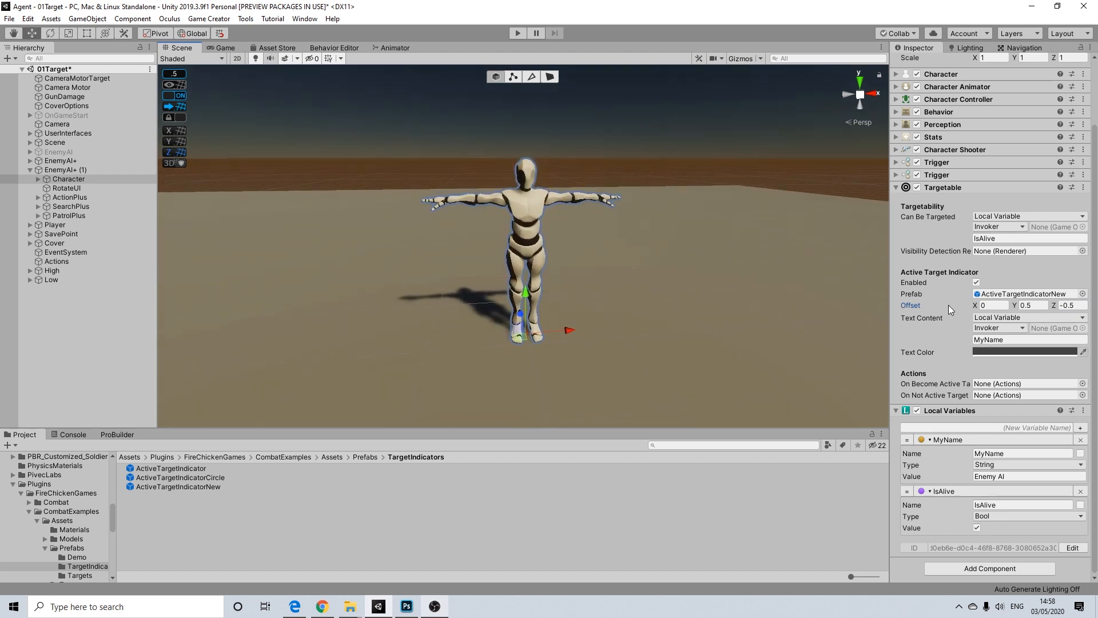
{"action": "scroll", "coordinate": [221, 284], "scroll_direction": "down", "scroll_amount": 5}
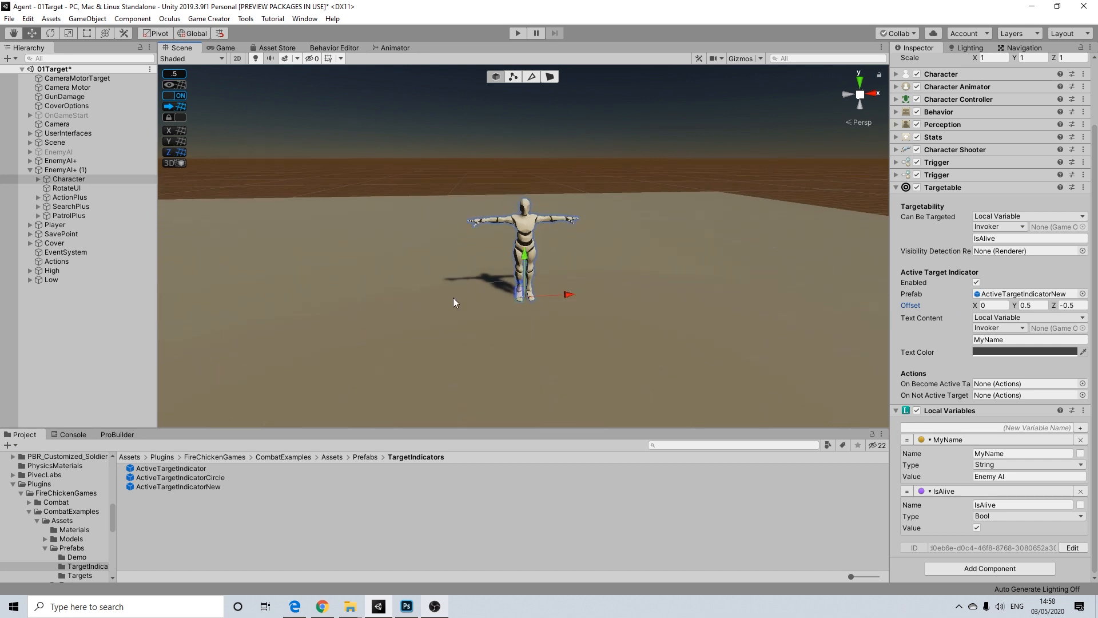
{"action": "scroll", "coordinate": [498, 318], "scroll_direction": "up", "scroll_amount": 4}
{"action": "middle_click_drag", "start_coordinate": [499, 321], "coordinate": [504, 319]}
{"action": "scroll", "coordinate": [505, 320], "scroll_direction": "down", "scroll_amount": 4}
{"action": "scroll", "coordinate": [504, 323], "scroll_direction": "down", "scroll_amount": 1}
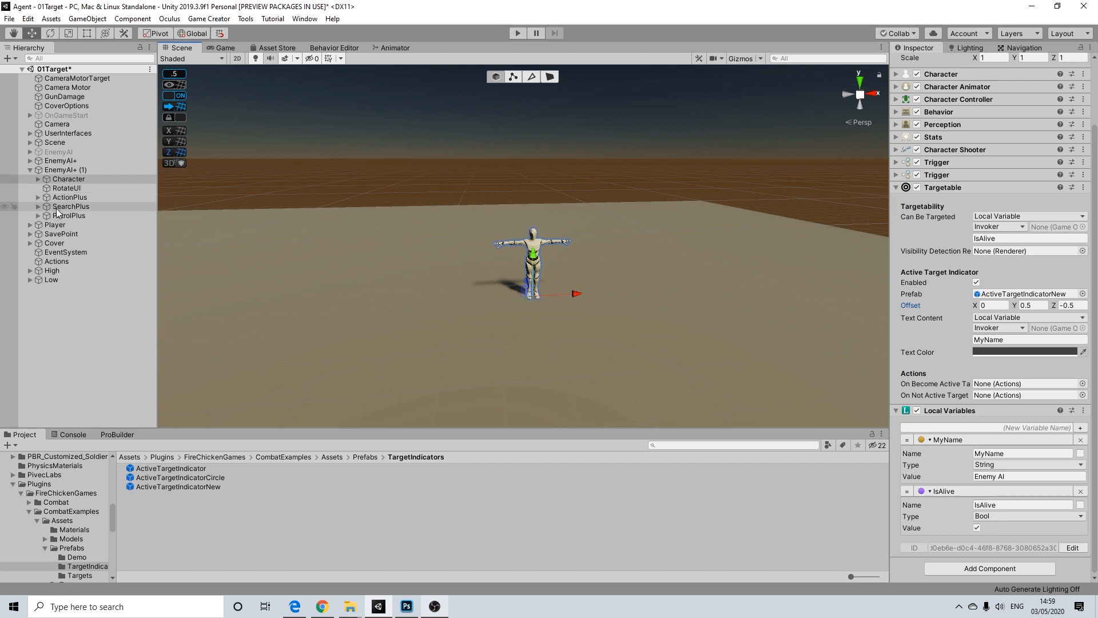
Create an empty child object under EnemyAI+ (1) and add an Actions component to it
{"action": "right_click", "coordinate": [61, 170]}
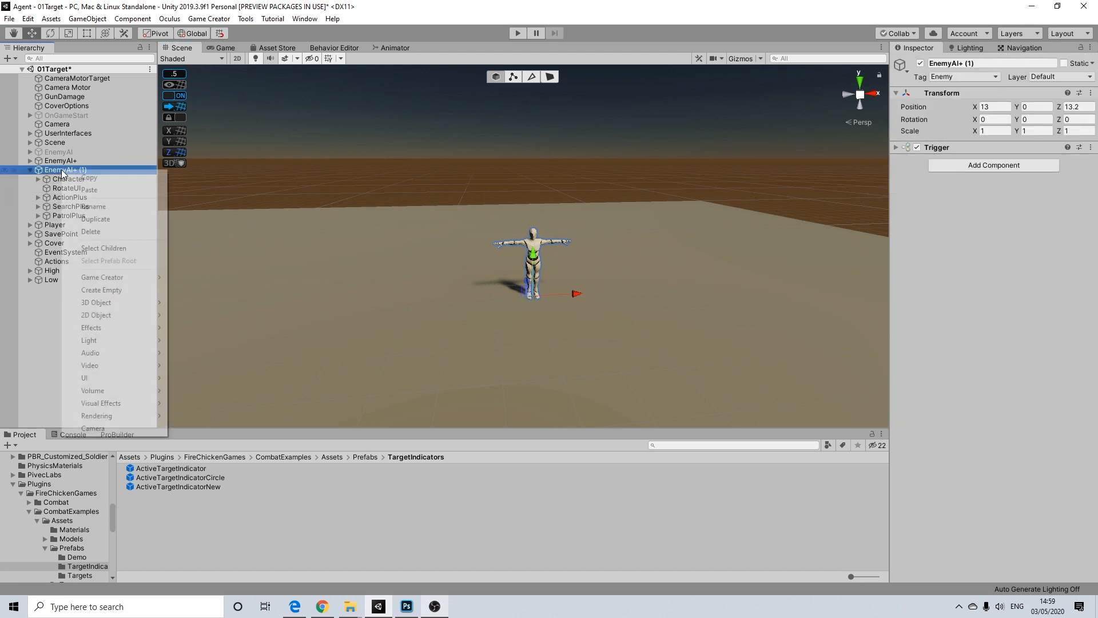
{"action": "left_click", "coordinate": [105, 290]}
{"action": "left_click", "coordinate": [979, 159]}
{"action": "type", "text": "action"}
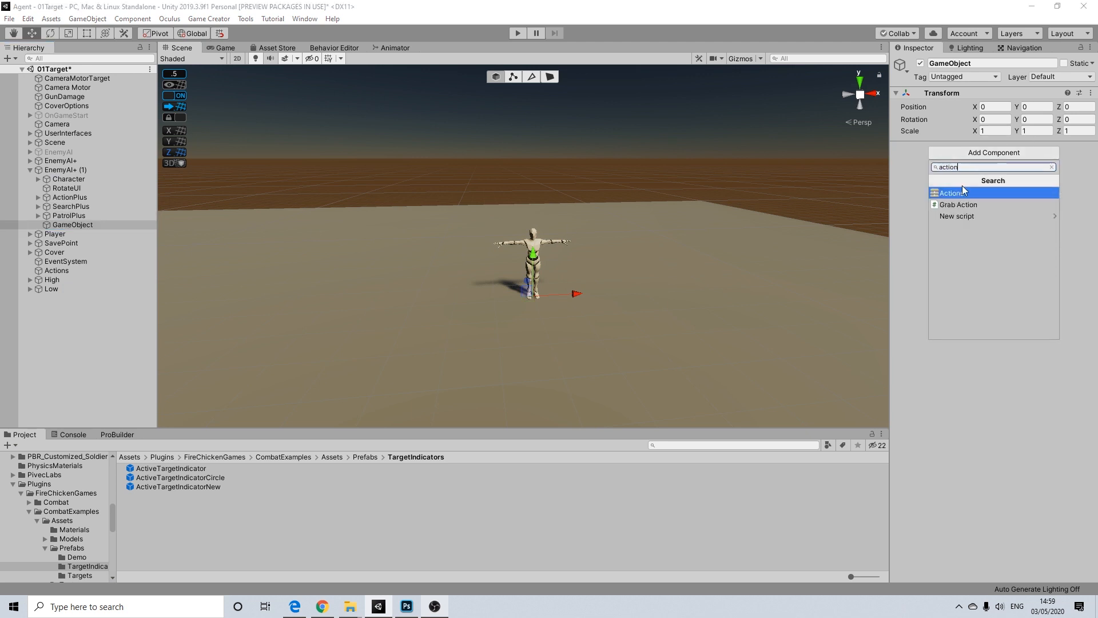
{"action": "left_click", "coordinate": [952, 194]}
Add a Set Active action that activates the UI object under EnemyAI+ (1)'s Character
{"action": "left_click", "coordinate": [965, 160]}
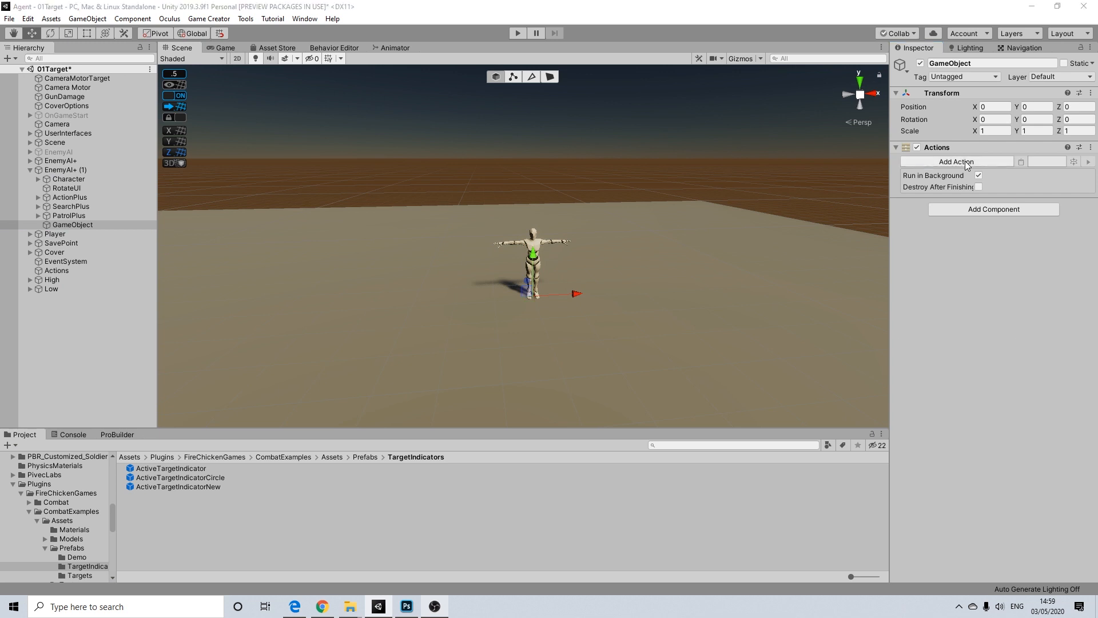
{"action": "left_click", "coordinate": [1006, 175]}
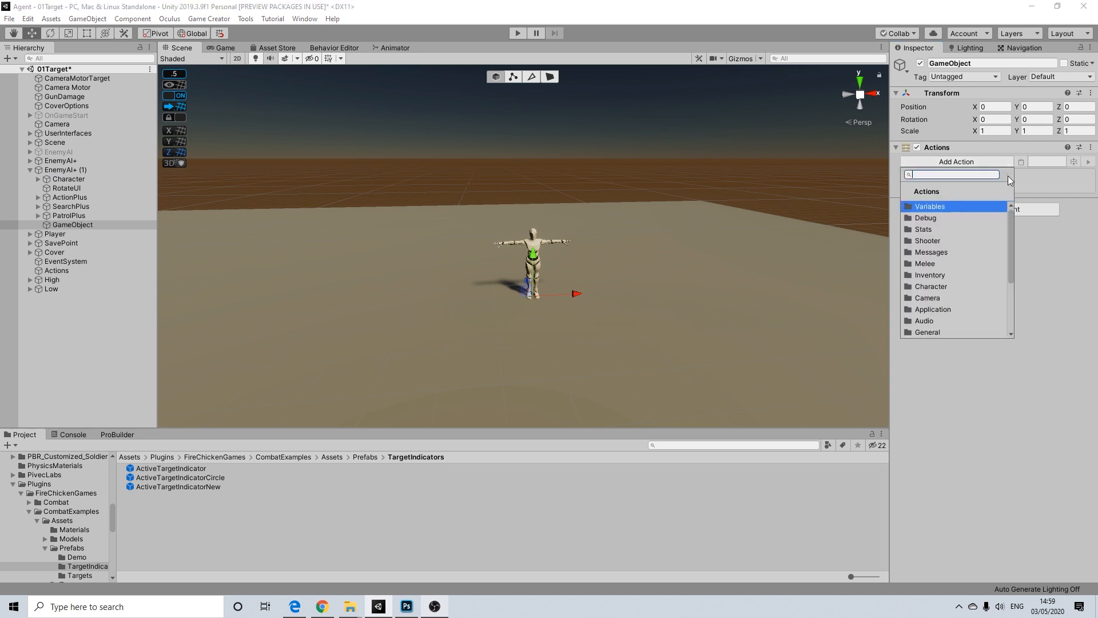
{"action": "type", "text": "set"}
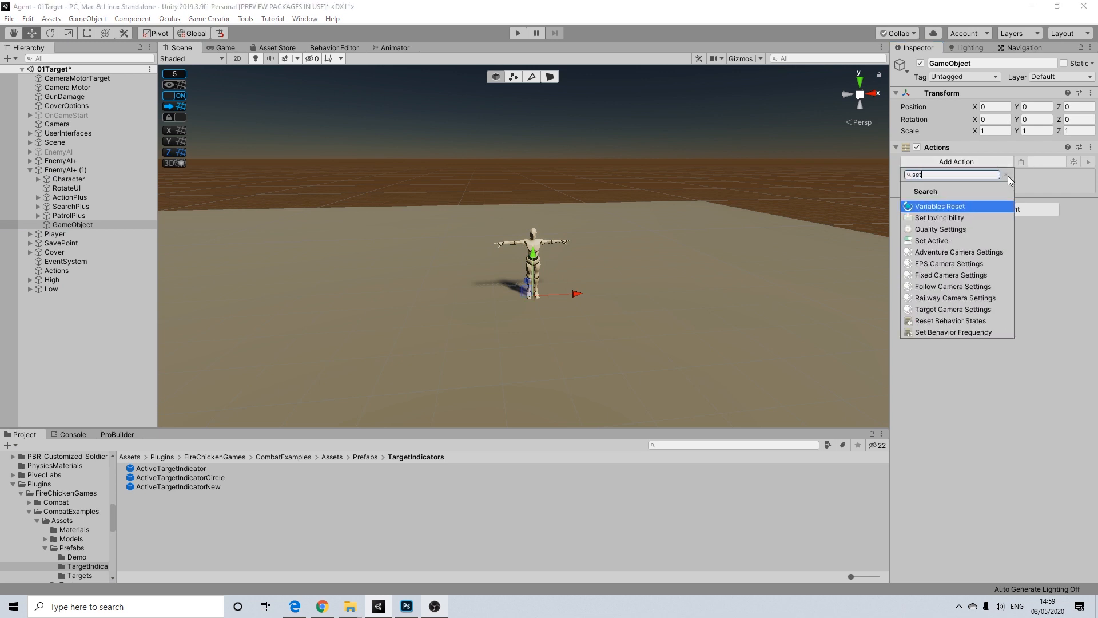
{"action": "left_click", "coordinate": [937, 241]}
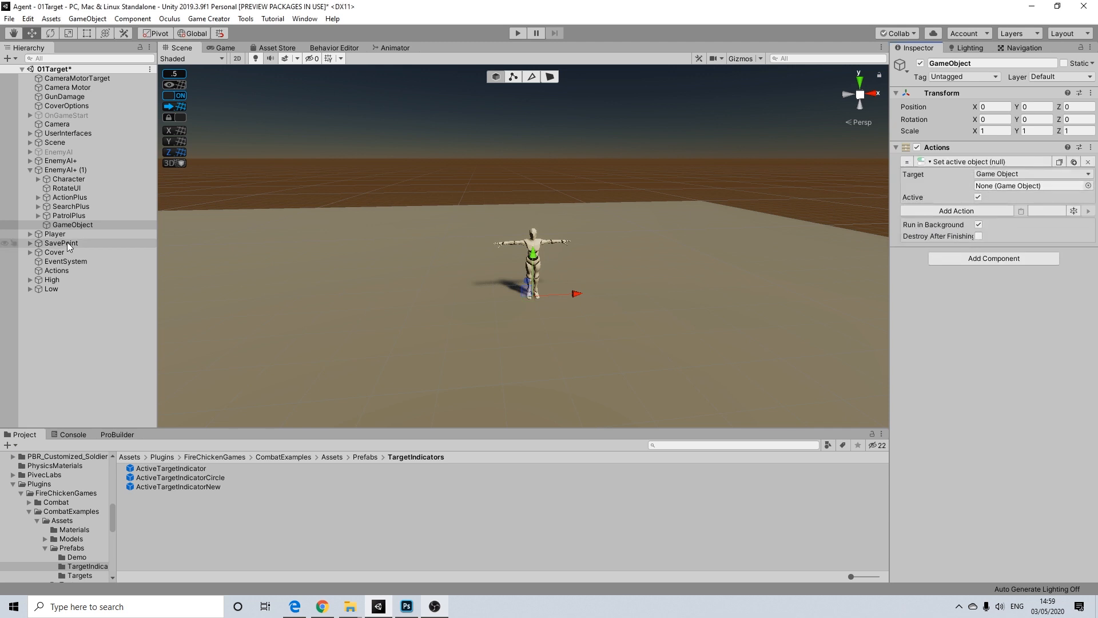
{"action": "left_click", "coordinate": [38, 196]}
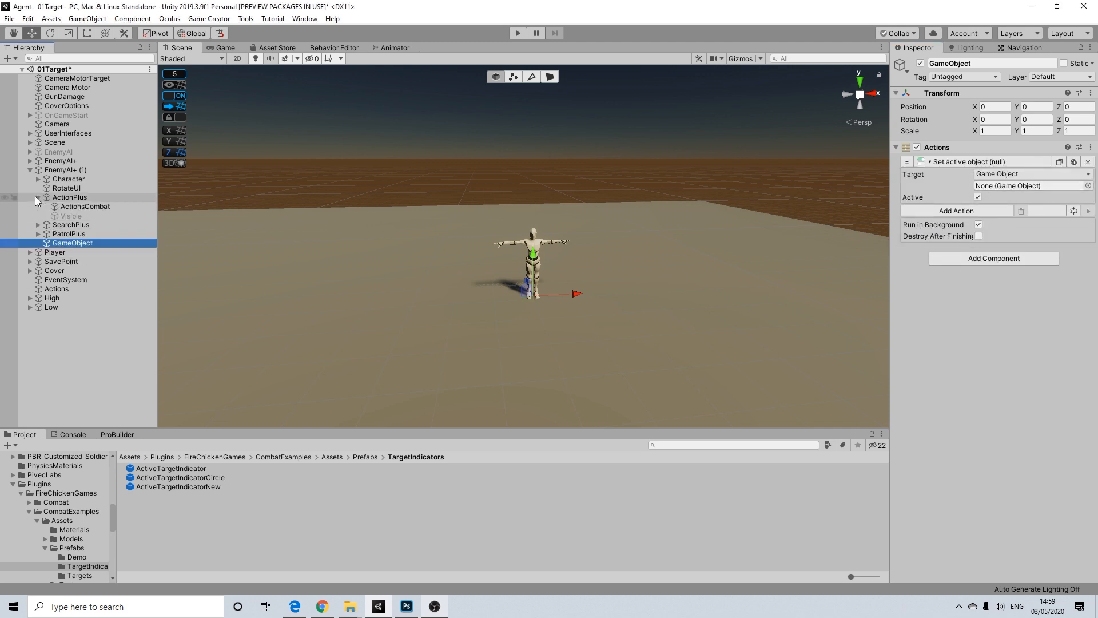
{"action": "left_click", "coordinate": [38, 179]}
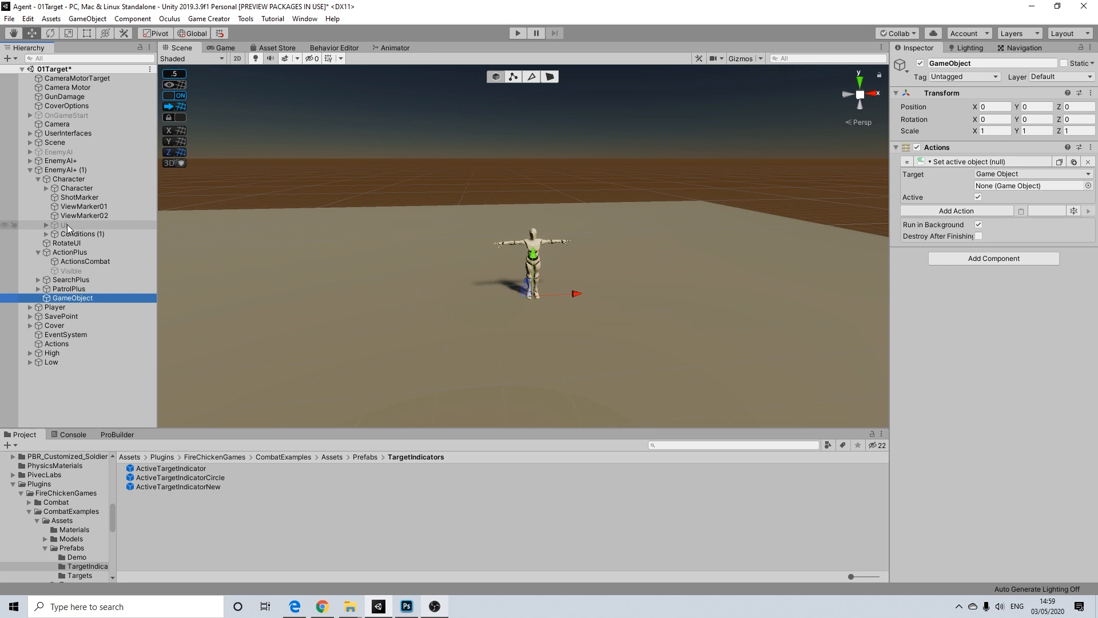
{"action": "left_click_drag", "start_coordinate": [67, 224], "coordinate": [489, 217]}
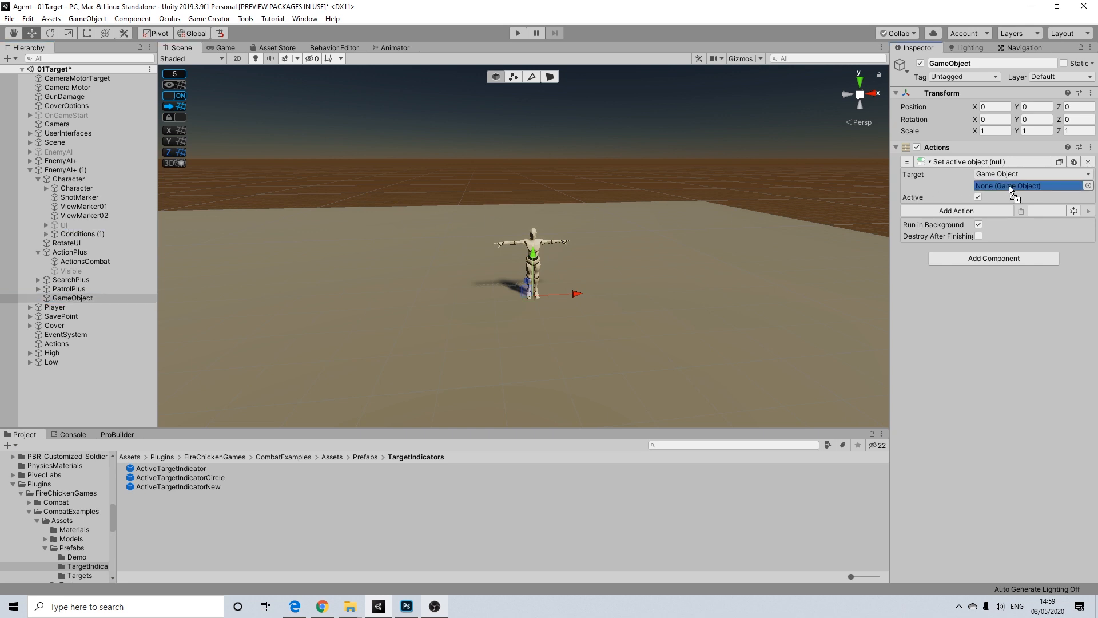
{"action": "left_click_drag", "start_coordinate": [1009, 187], "coordinate": [1010, 186]}
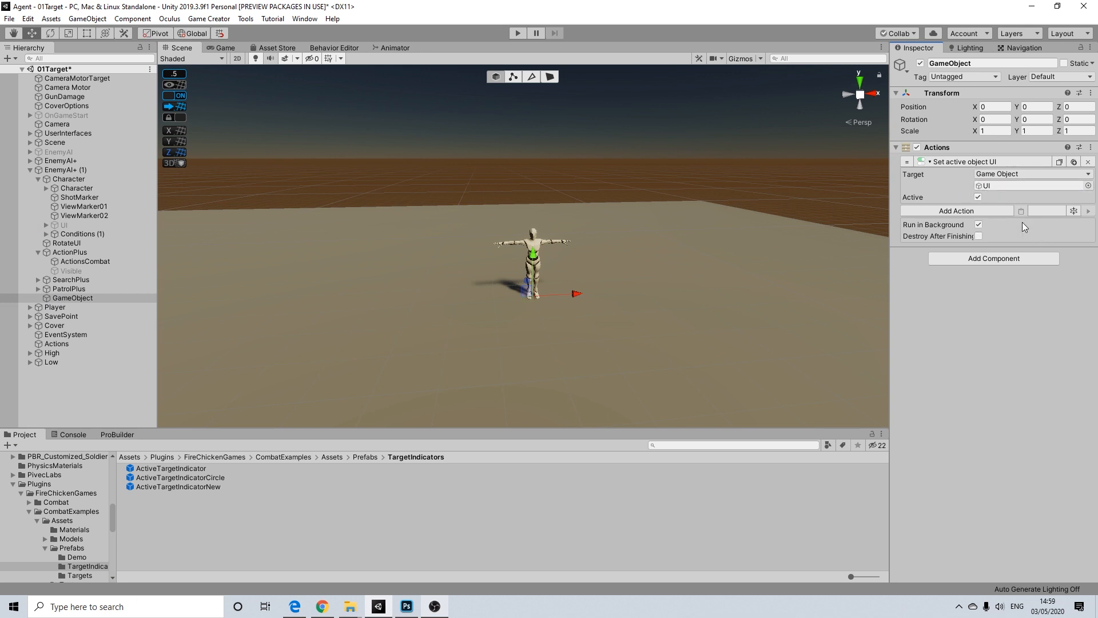
Add a Change Material action with the Character's Body as its target renderer
{"action": "left_click", "coordinate": [954, 211]}
{"action": "type", "text": "change"}
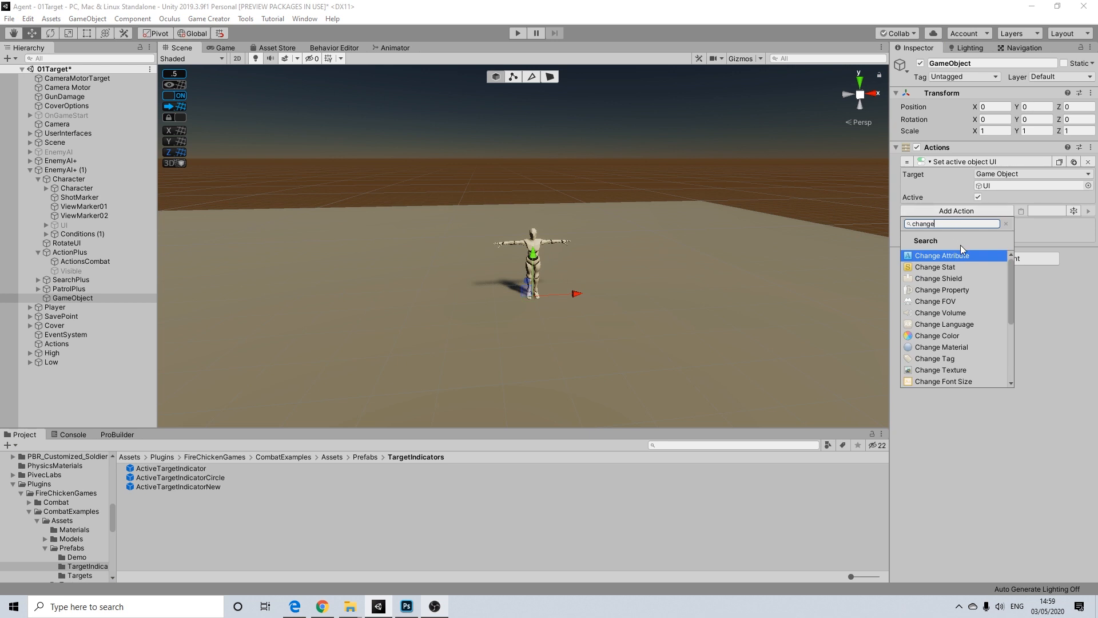
{"action": "left_click", "coordinate": [961, 347]}
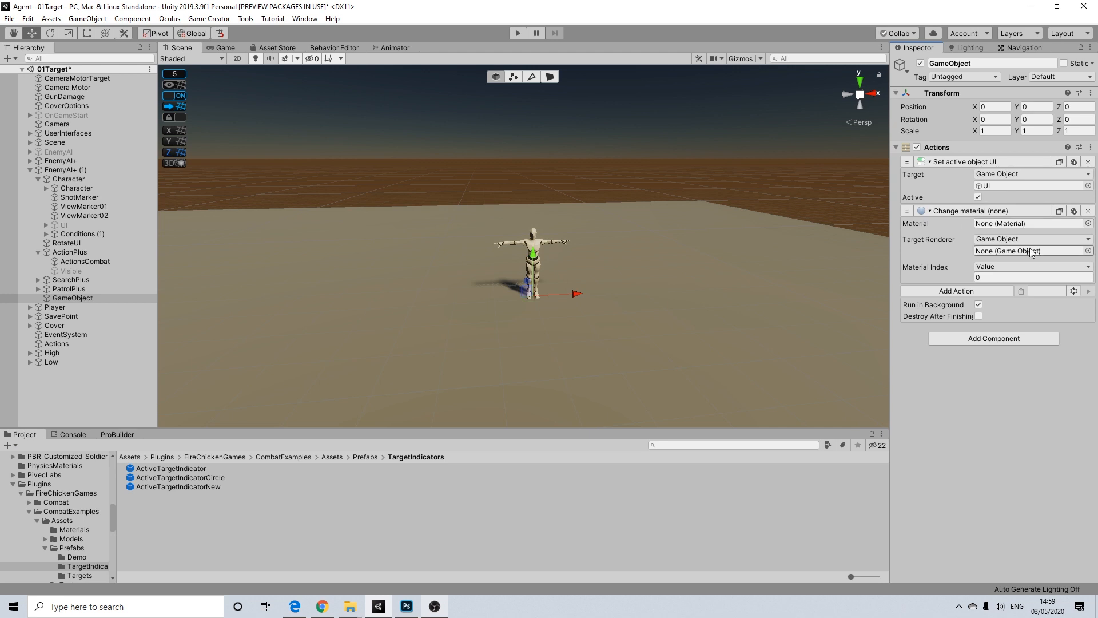
{"action": "left_click", "coordinate": [47, 188]}
{"action": "left_click_drag", "start_coordinate": [80, 208], "coordinate": [932, 267]}
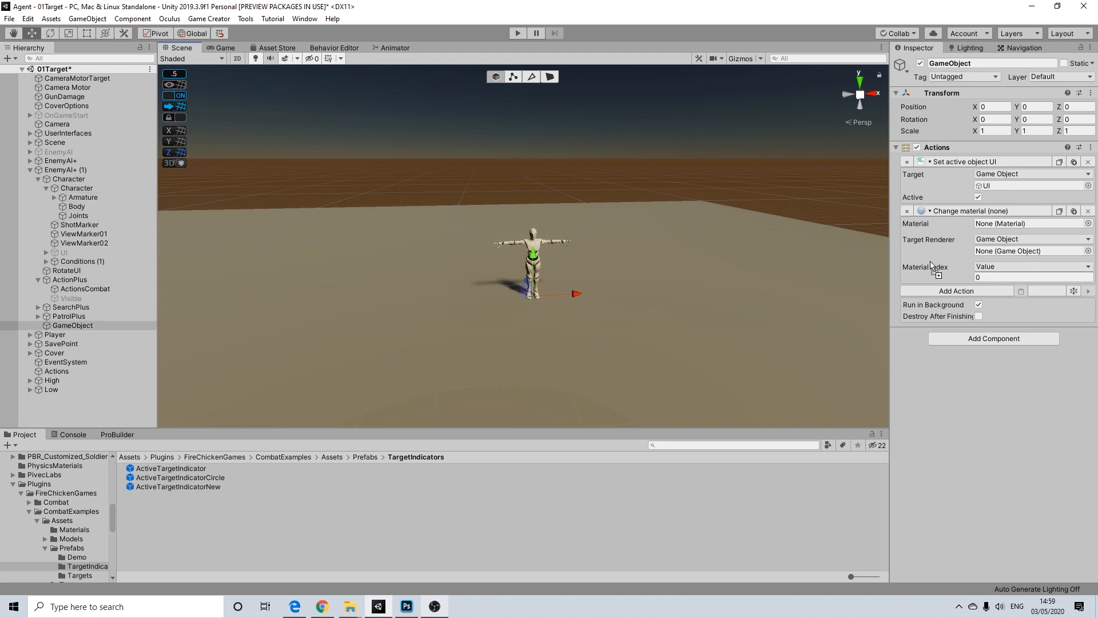
{"action": "left_click_drag", "start_coordinate": [1017, 231], "coordinate": [999, 251]}
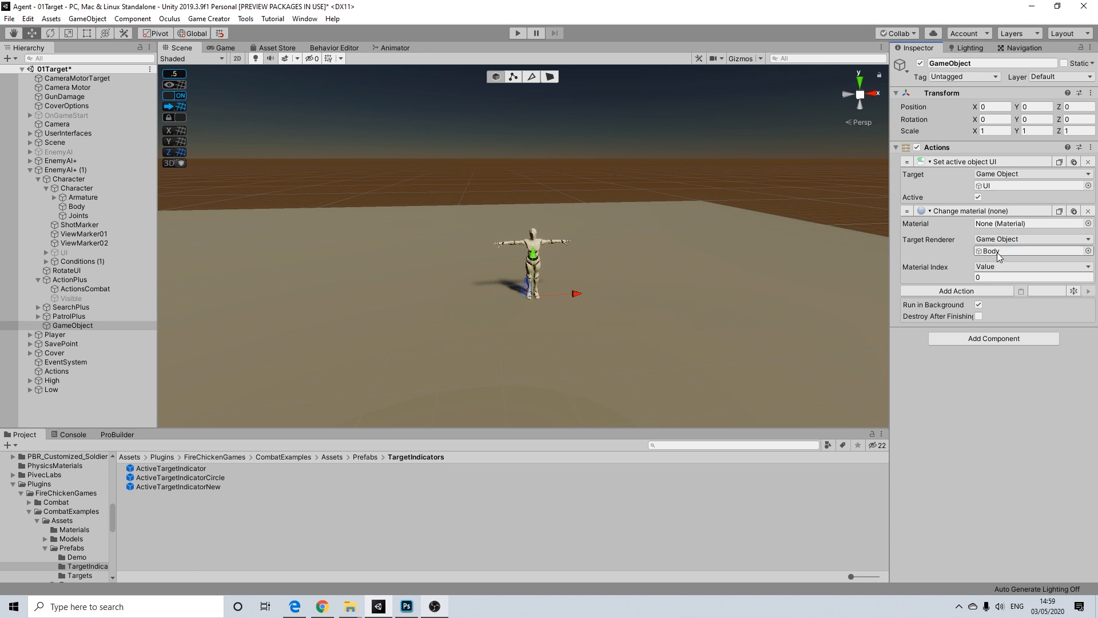
Choose EnemieMaterial as the material of the Change Material action
{"action": "left_click", "coordinate": [1088, 223]}
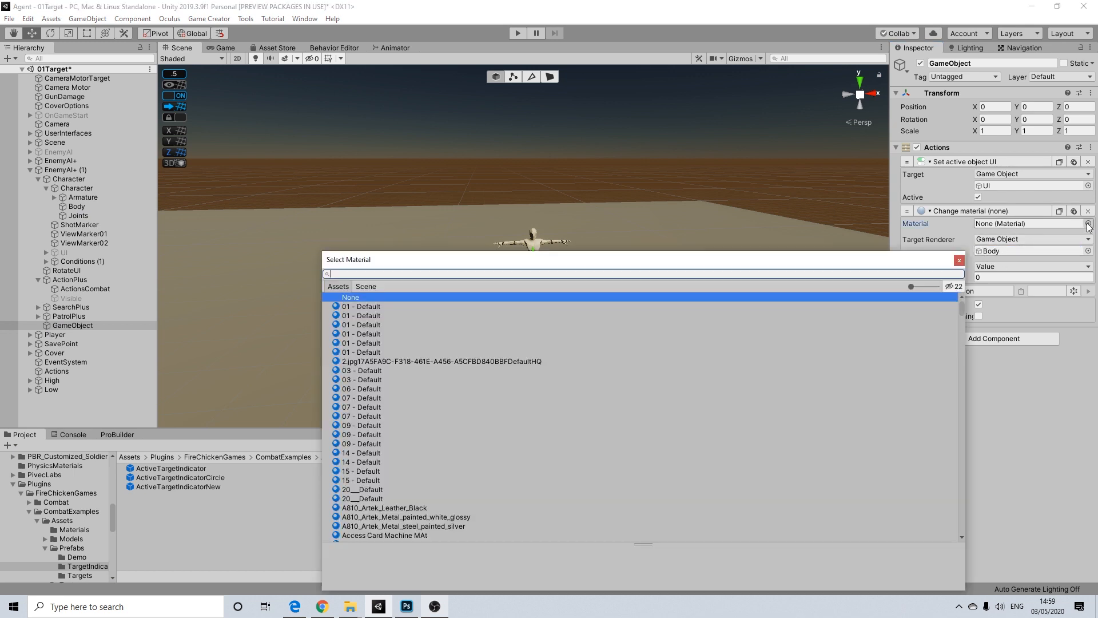
{"action": "left_click", "coordinate": [364, 286]}
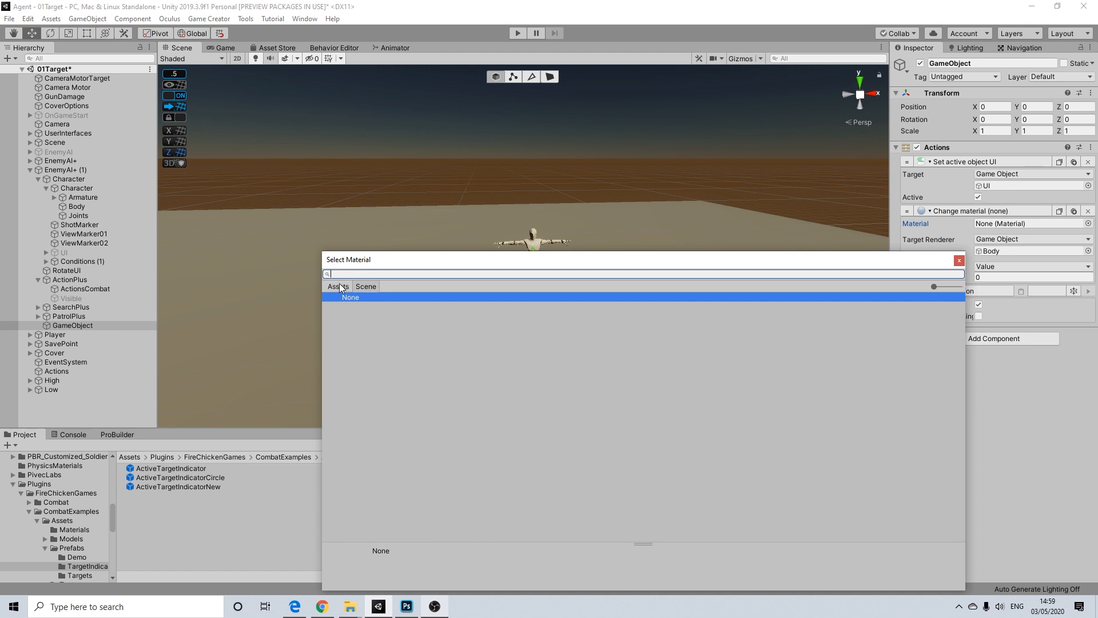
{"action": "left_click", "coordinate": [339, 286]}
{"action": "type", "text": "rm"}
{"action": "key", "text": "BackSpace"}
{"action": "type", "text": "n"}
{"action": "key", "text": "BackSpace"}
{"action": "key", "text": "BackSpace"}
{"action": "type", "text": "enem"}
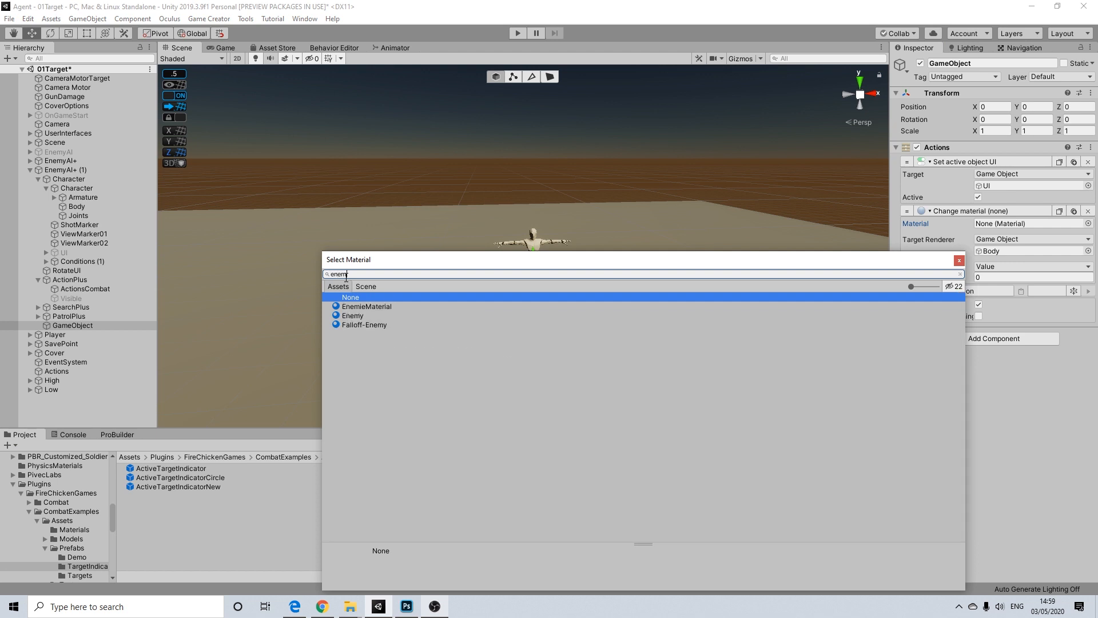
{"action": "left_click", "coordinate": [382, 307]}
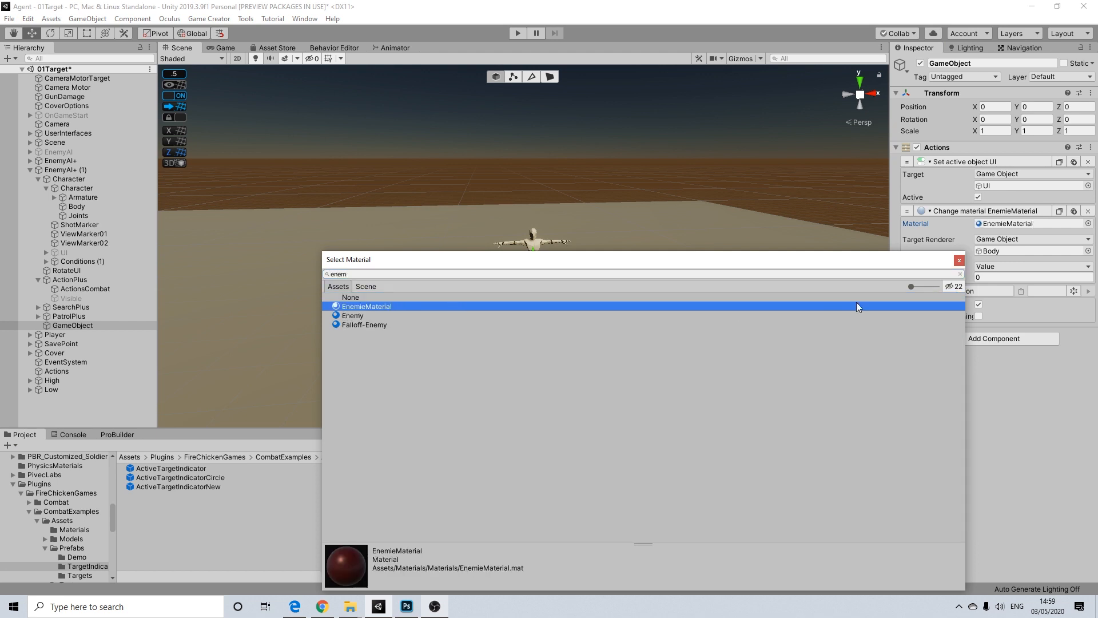
{"action": "left_click", "coordinate": [959, 261]}
Rename the new actions object under EnemyAI+ (1) as TargetActive
{"action": "middle_click_drag", "start_coordinate": [531, 214], "coordinate": [536, 215]}
{"action": "scroll", "coordinate": [537, 215], "scroll_direction": "up", "scroll_amount": 3}
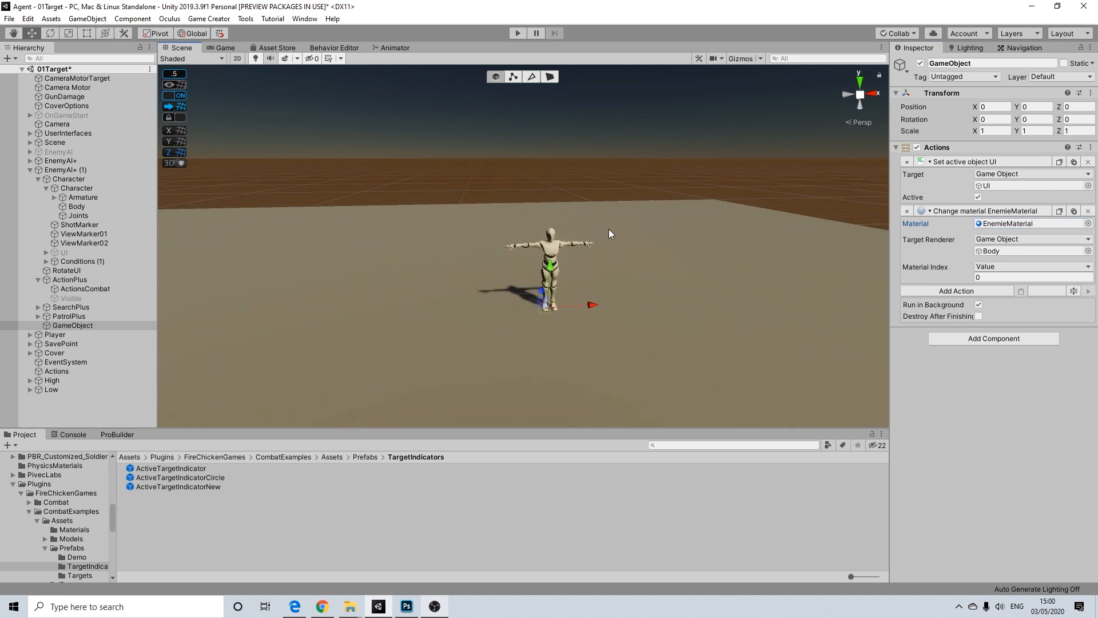
{"action": "right_click", "coordinate": [77, 325]}
{"action": "left_click", "coordinate": [111, 362]}
{"action": "type", "text": "T"}
{"action": "type", "text": "arget"}
{"action": "type", "text": "T"}
{"action": "type", "text": "ctive"}
{"action": "key", "text": "Return"}
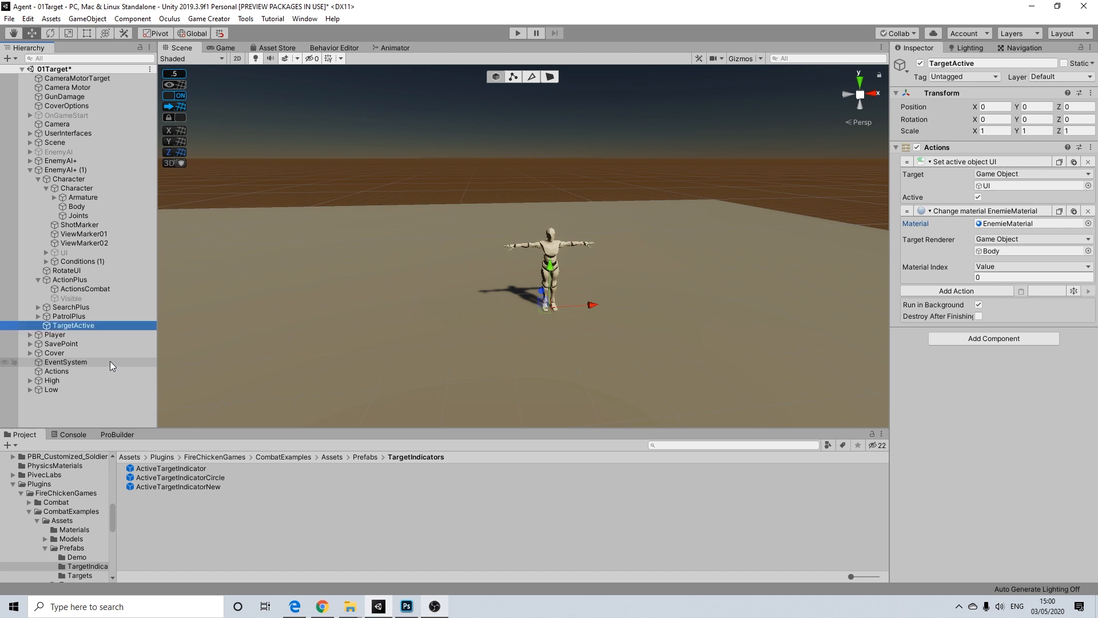
Duplicate TargetActive and rename the copy TargetInActive
{"action": "left_click", "coordinate": [95, 326]}
{"action": "left_click", "coordinate": [93, 318]}
{"action": "left_click", "coordinate": [91, 326]}
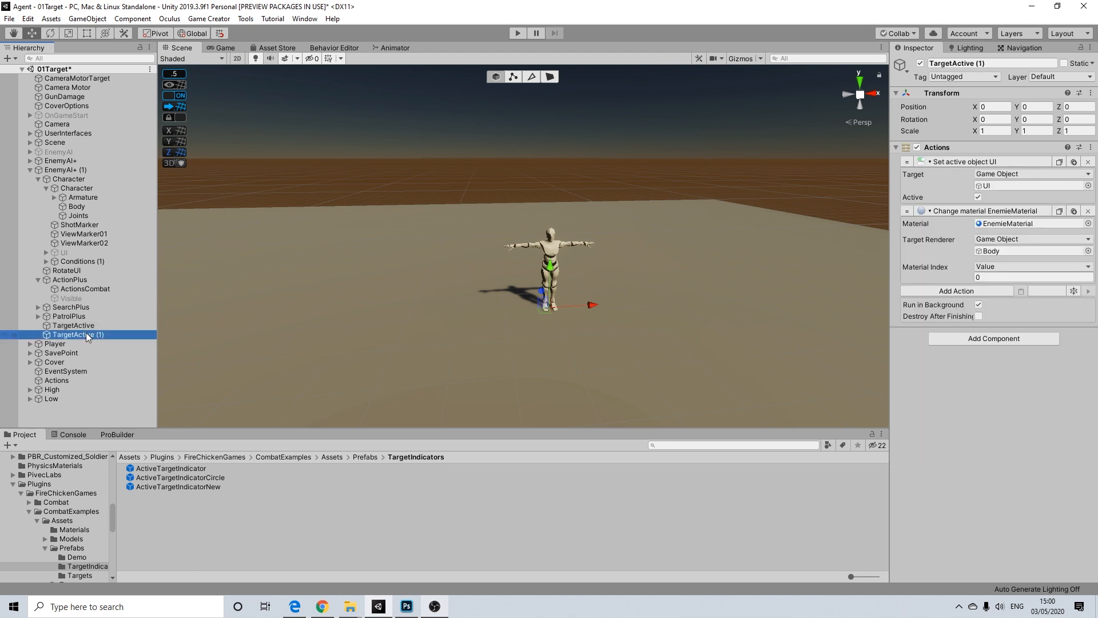
{"action": "right_click", "coordinate": [90, 326]}
{"action": "left_click", "coordinate": [121, 110]}
{"action": "type", "text": "TargetInActiv"}
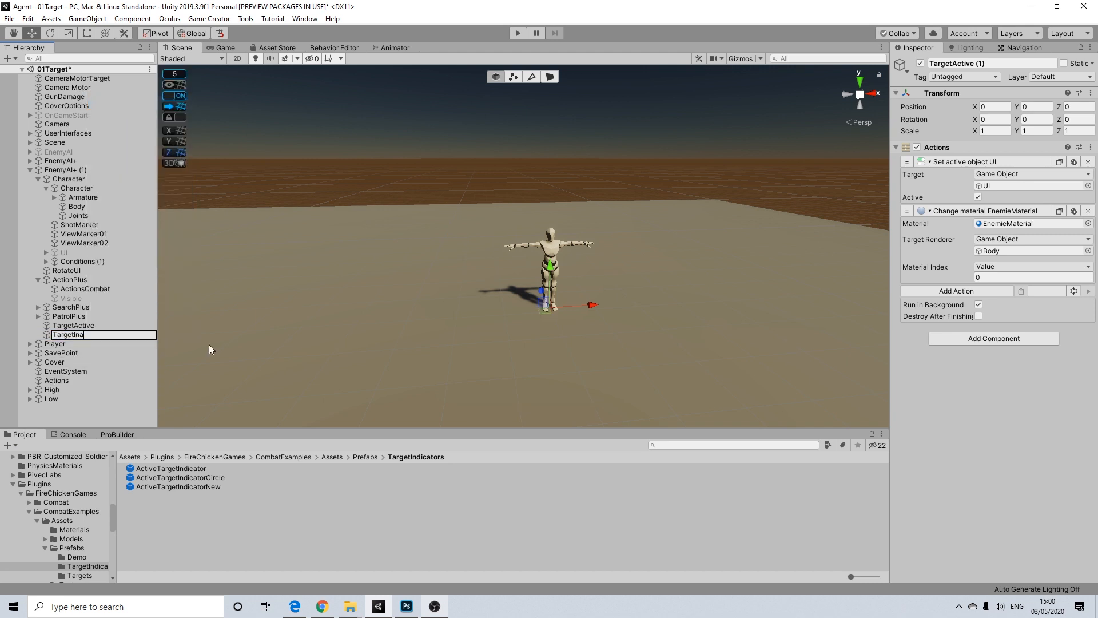
{"action": "type", "text": "e"}
{"action": "key", "text": "Return"}
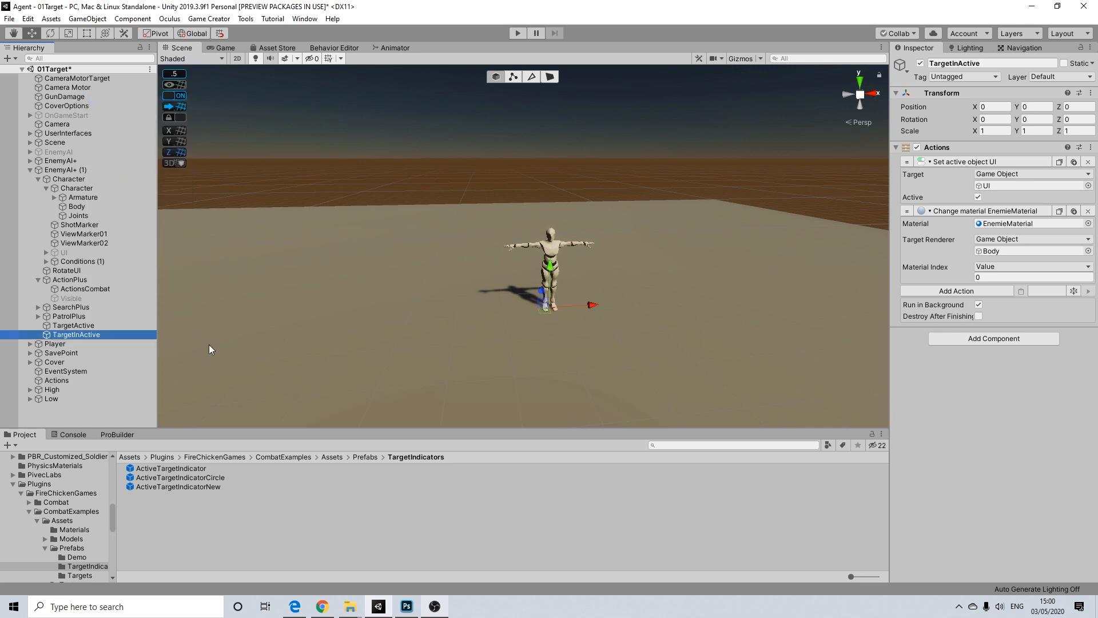
In TargetInActive, make the first action deactivate UI and set the Change Material action to the Character model's original Body material
{"action": "left_click", "coordinate": [979, 197]}
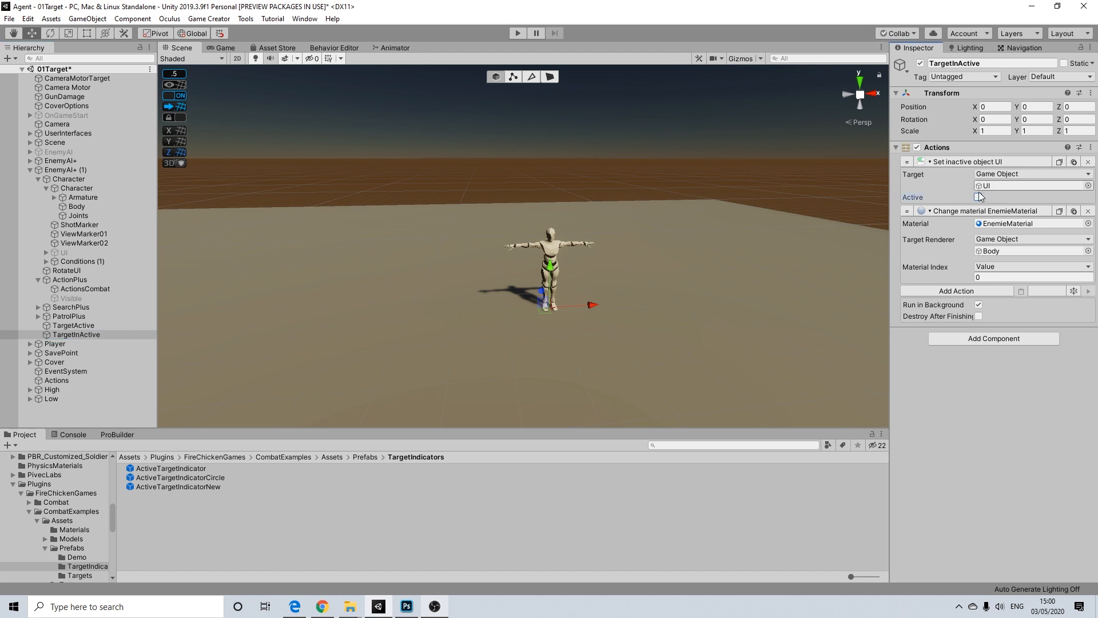
{"action": "left_click", "coordinate": [1088, 223]}
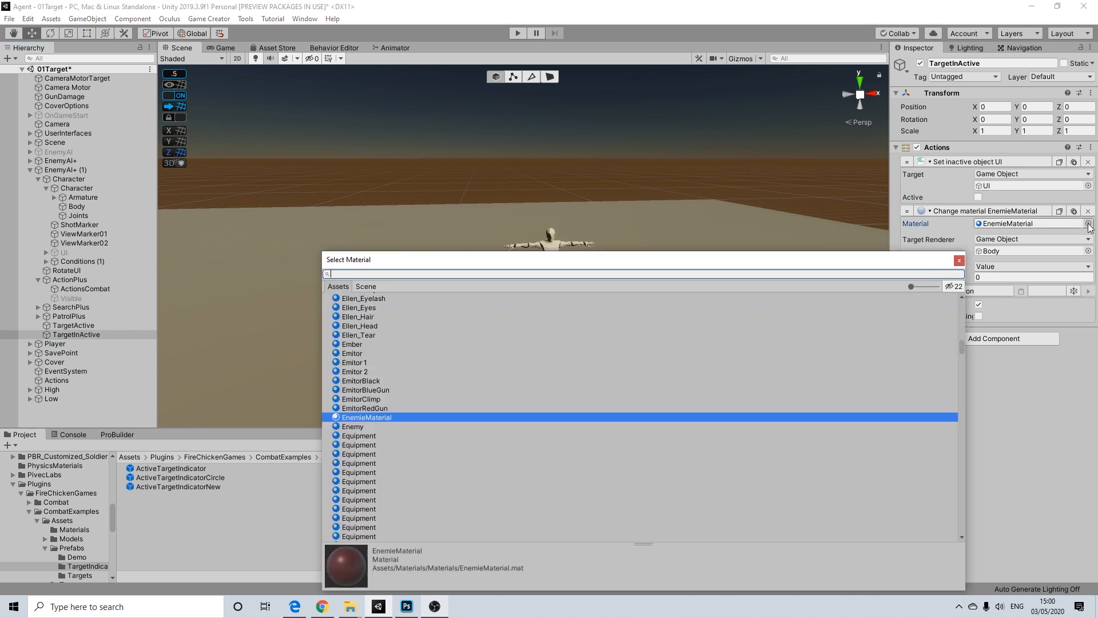
{"action": "left_click", "coordinate": [959, 262]}
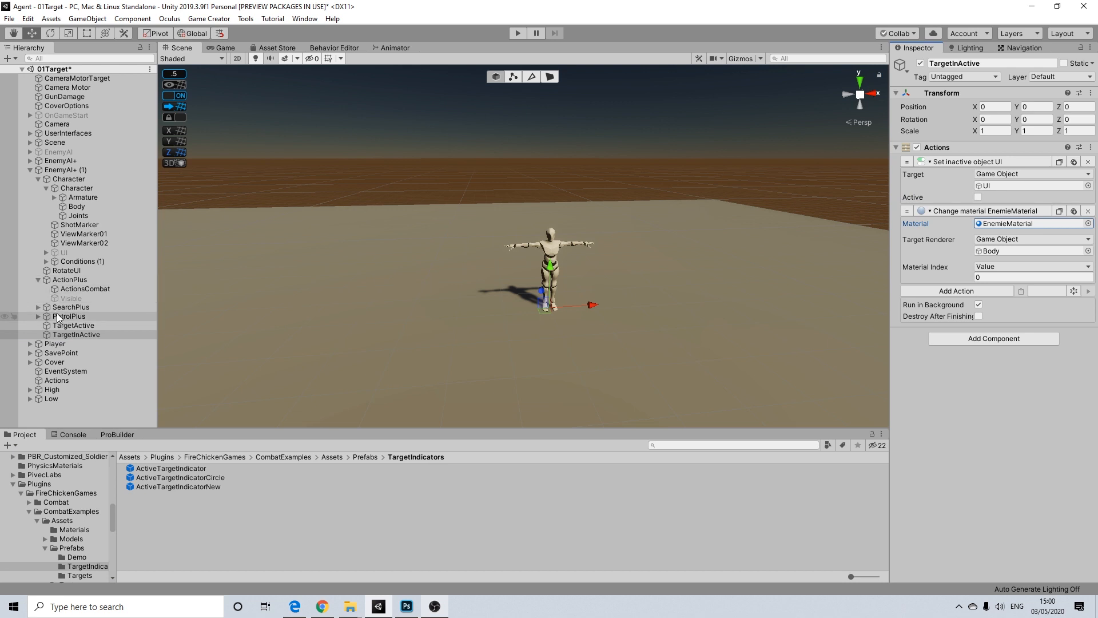
{"action": "left_click", "coordinate": [77, 206]}
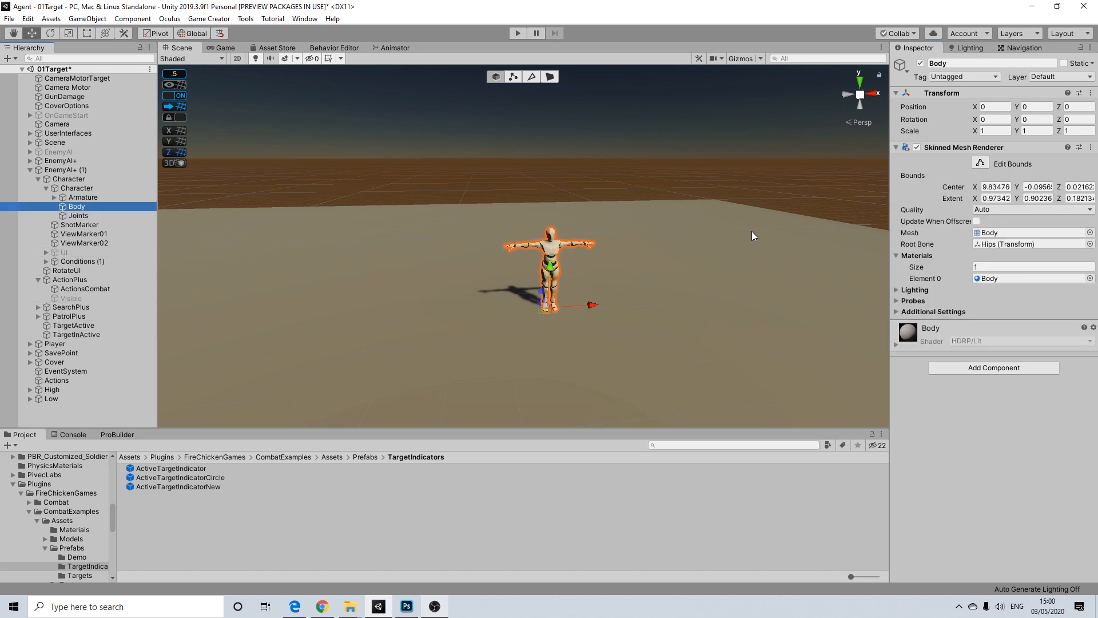
{"action": "left_click", "coordinate": [987, 278]}
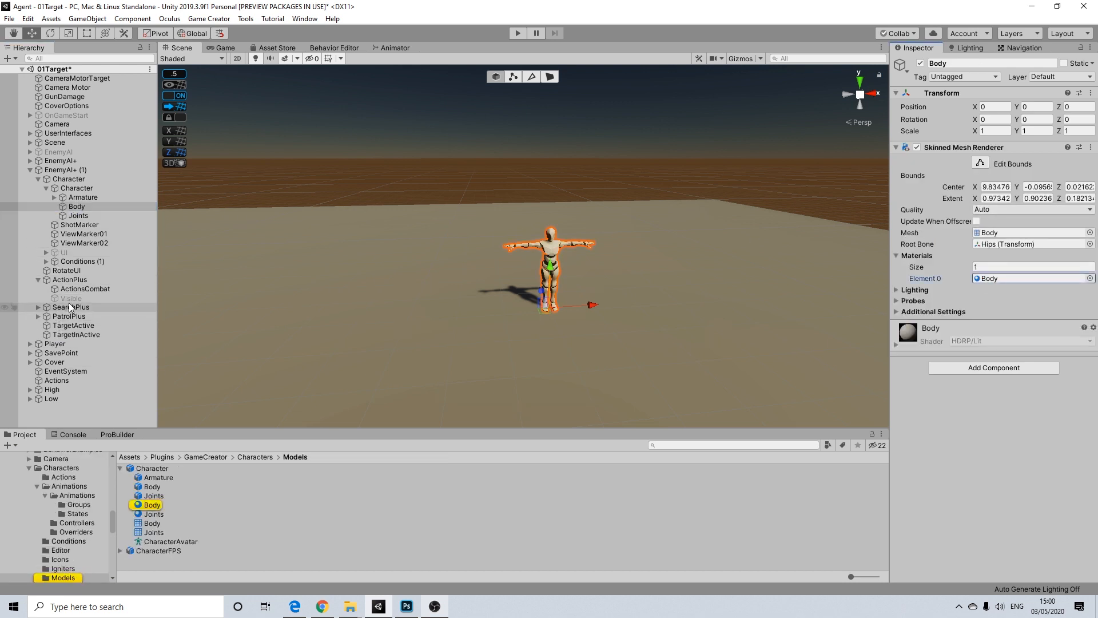
{"action": "left_click", "coordinate": [76, 334]}
{"action": "left_click_drag", "start_coordinate": [152, 505], "coordinate": [1000, 232]}
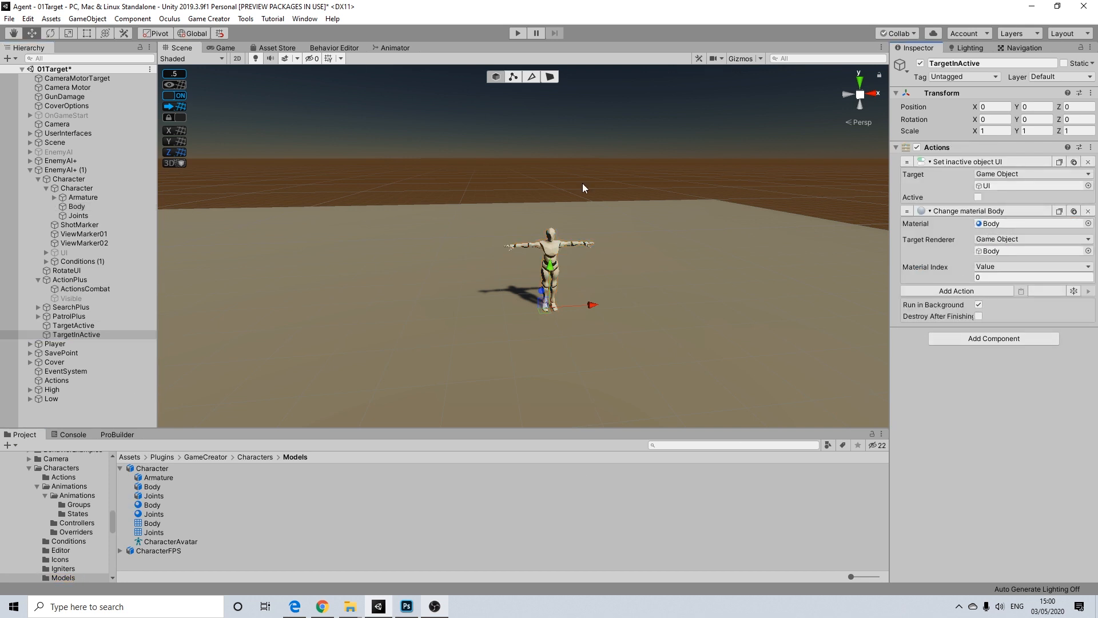
Save the 01Target scene
{"action": "scroll", "coordinate": [534, 178], "scroll_direction": "down", "scroll_amount": 6}
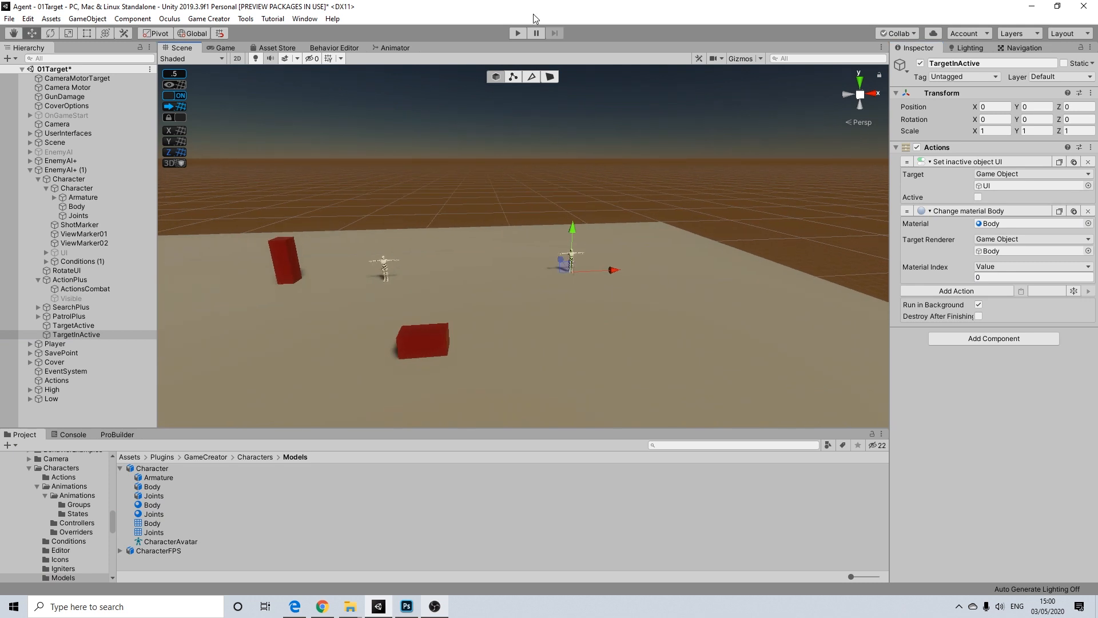
{"action": "left_click", "coordinate": [9, 19]}
{"action": "left_click", "coordinate": [38, 60]}
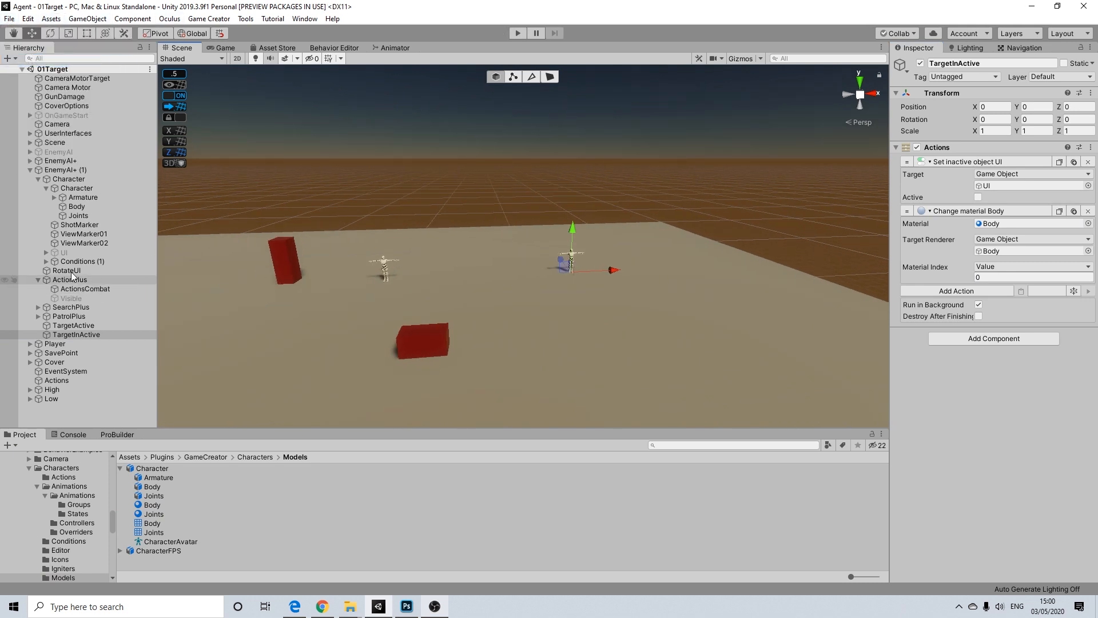
In the Targetable component of EnemyAI+ (1)'s Character, assign TargetActive to On Become Active Target and TargetInActive to On Not Active Target
{"action": "left_click", "coordinate": [74, 180]}
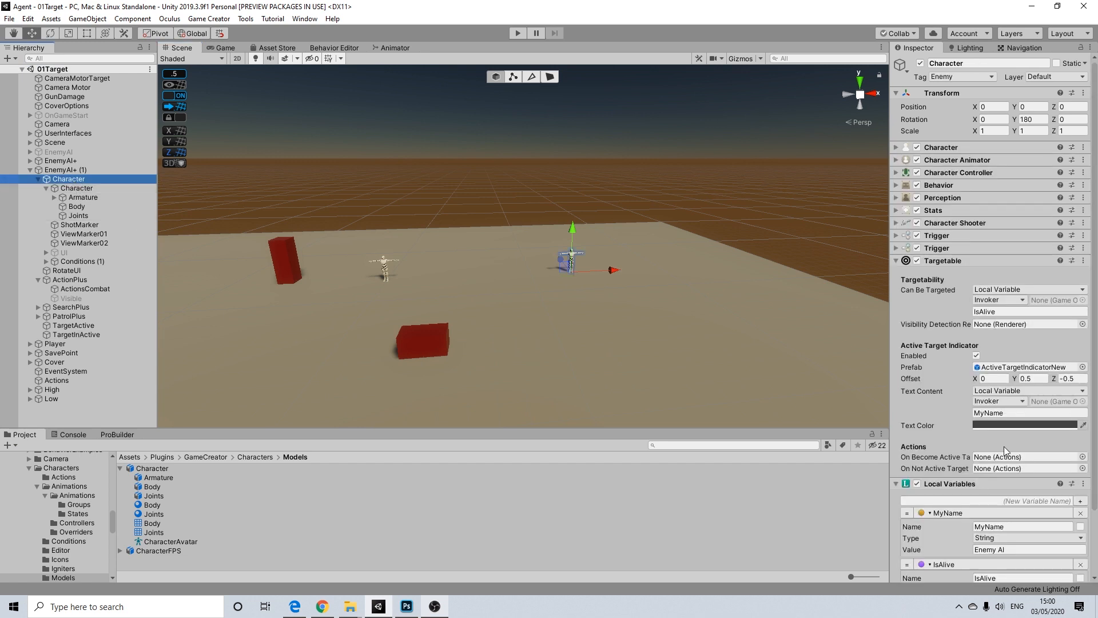
{"action": "left_click_drag", "start_coordinate": [89, 325], "coordinate": [1015, 456]}
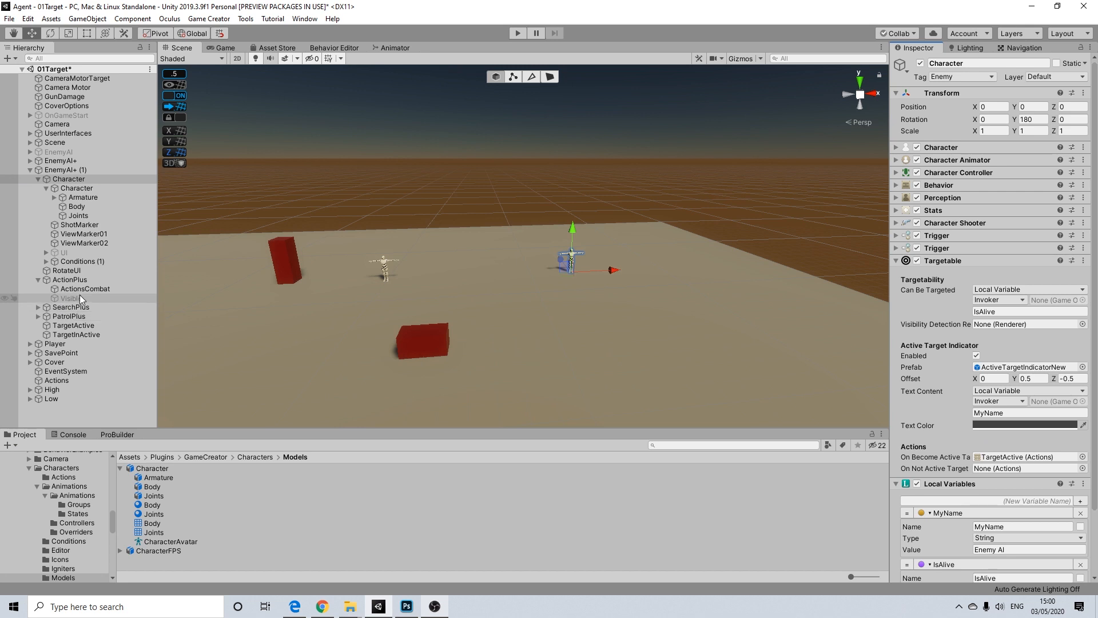
{"action": "left_click_drag", "start_coordinate": [75, 334], "coordinate": [1030, 468]}
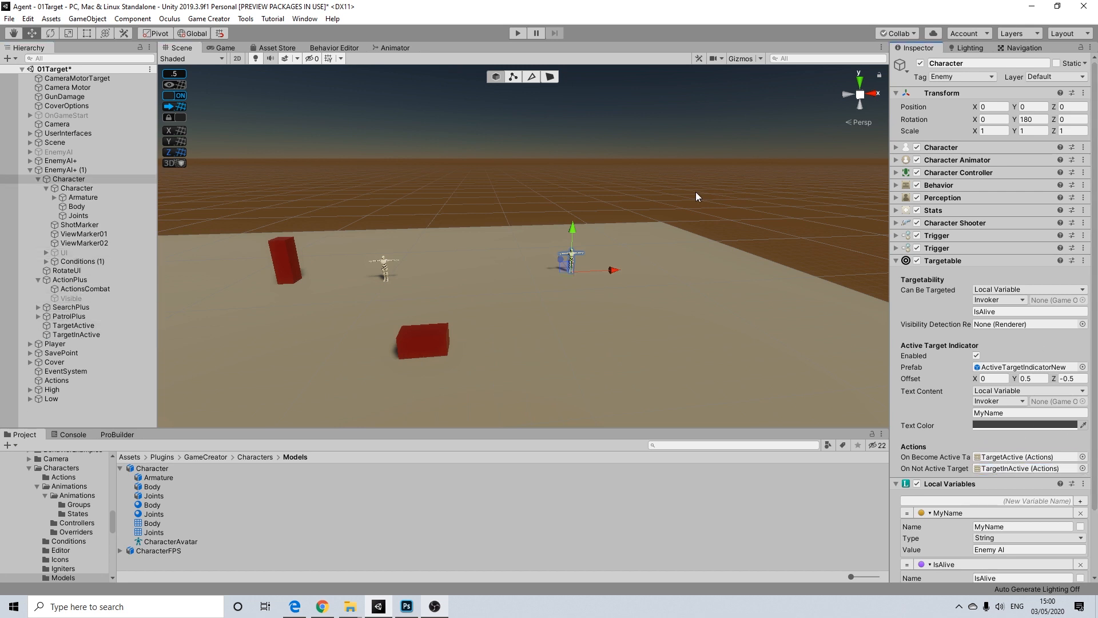
Play-test the scene, collecting bullets for the player and reloading the gun on the way to the two enemies
{"action": "left_click", "coordinate": [518, 33]}
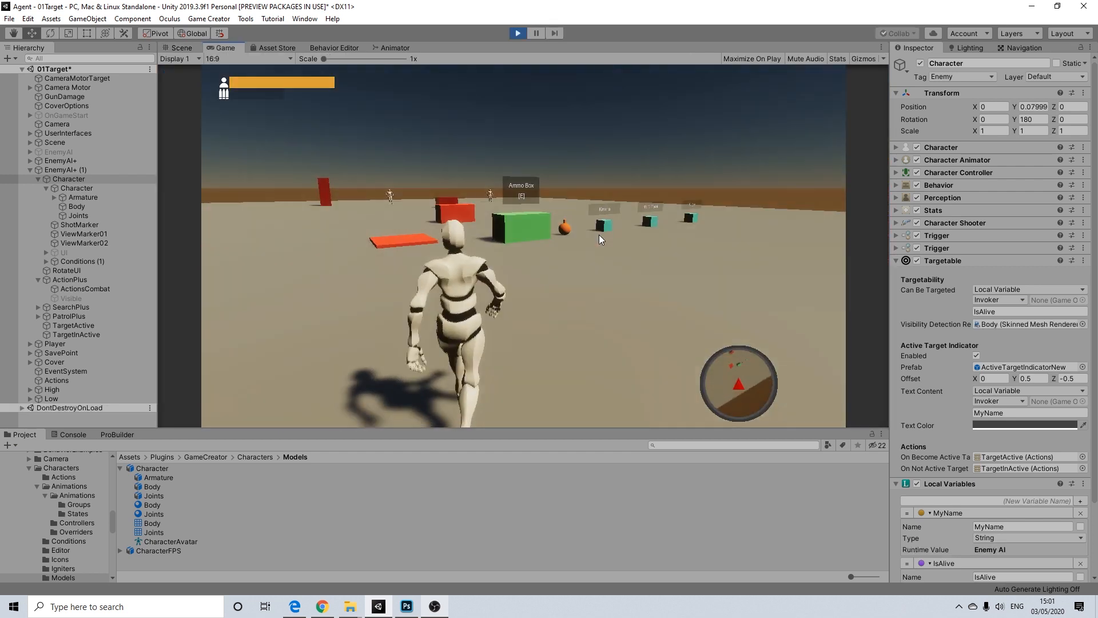
{"action": "key", "text": "w"}
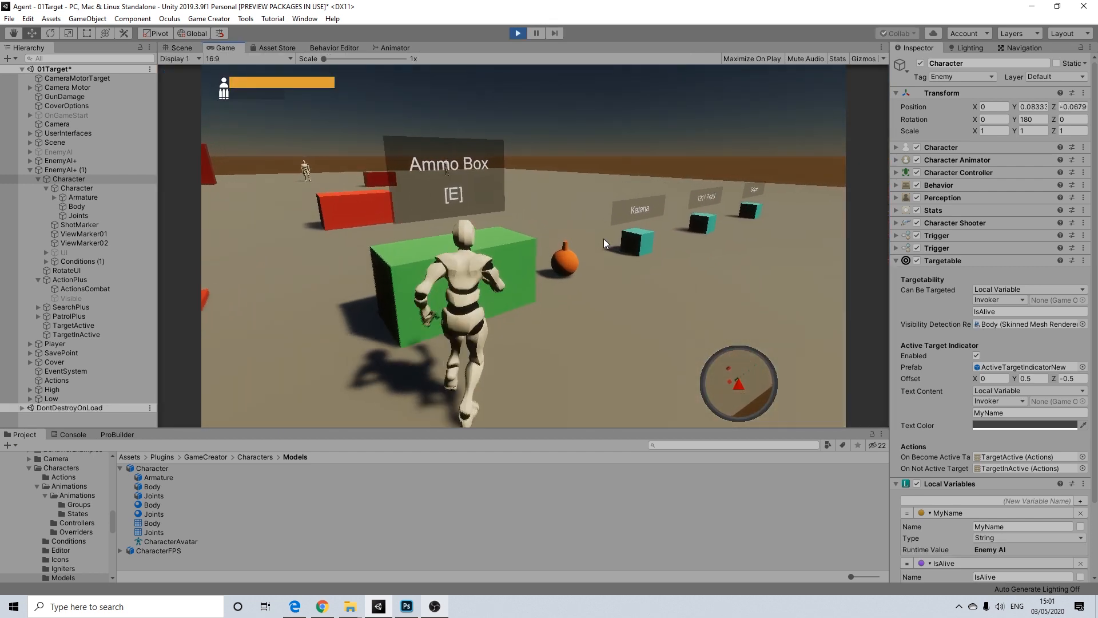
{"action": "key", "text": "w"}
{"action": "key", "text": "d"}
{"action": "key", "text": "w"}
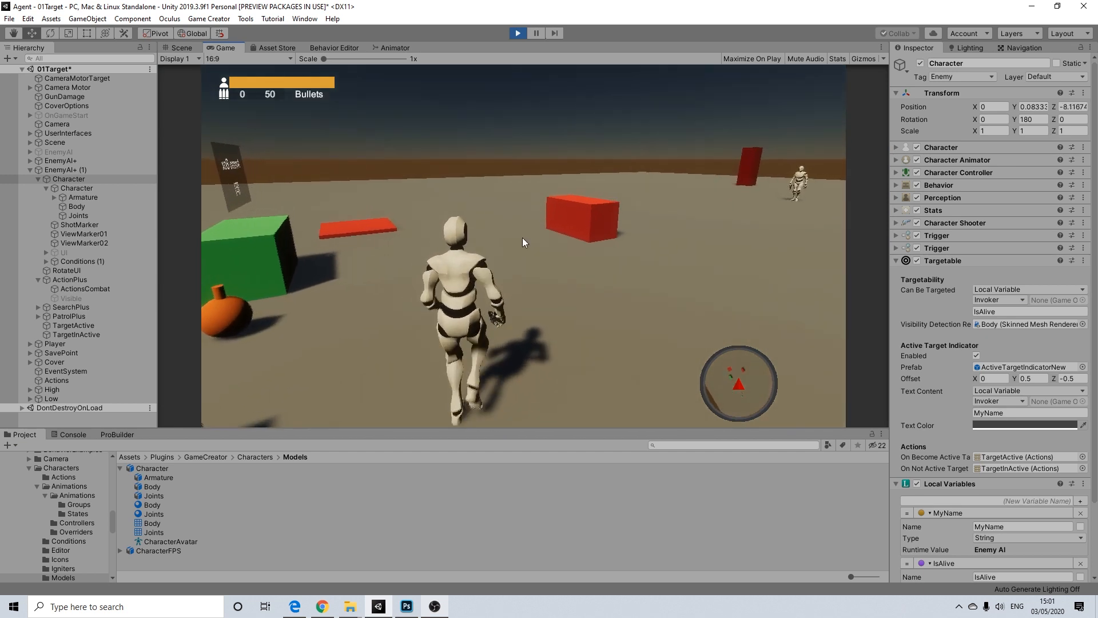
{"action": "key", "text": "w"}
{"action": "key", "text": "r"}
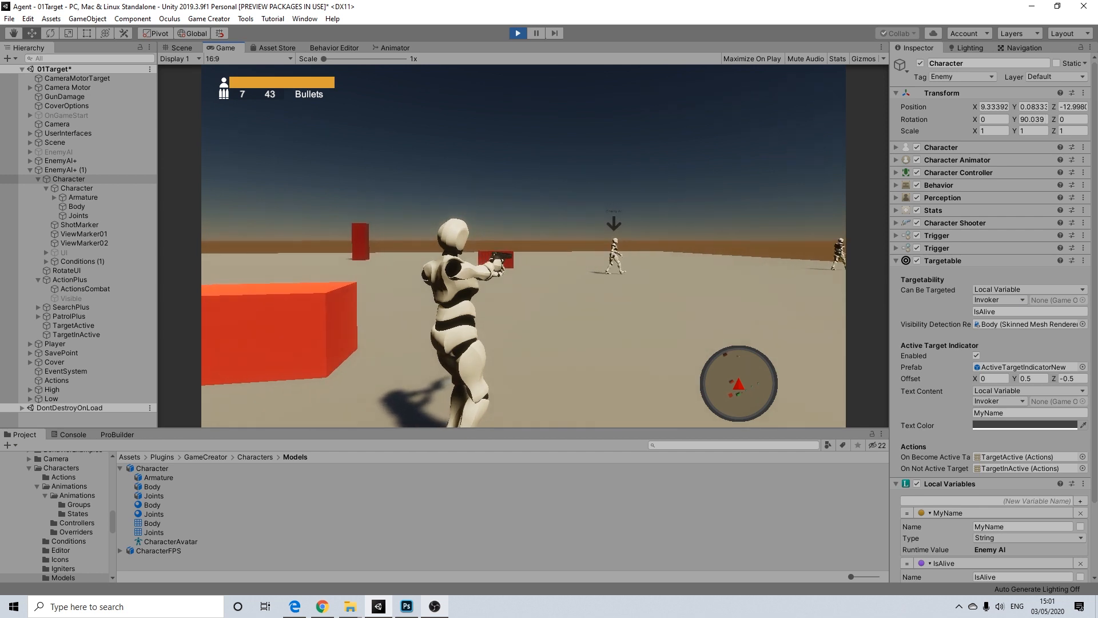
Switch the active target between the enemies and shoot the second enemy to test its targeting actions
{"action": "key", "text": "Tab"}
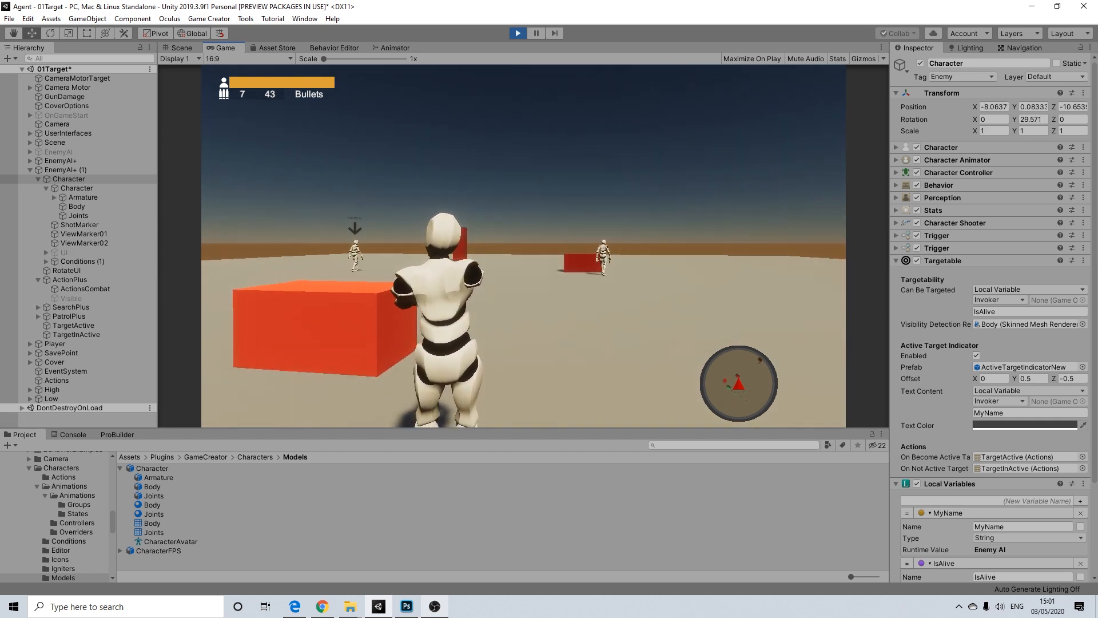
{"action": "right_click", "coordinate": [523, 246]}
{"action": "left_click", "coordinate": [524, 246]}
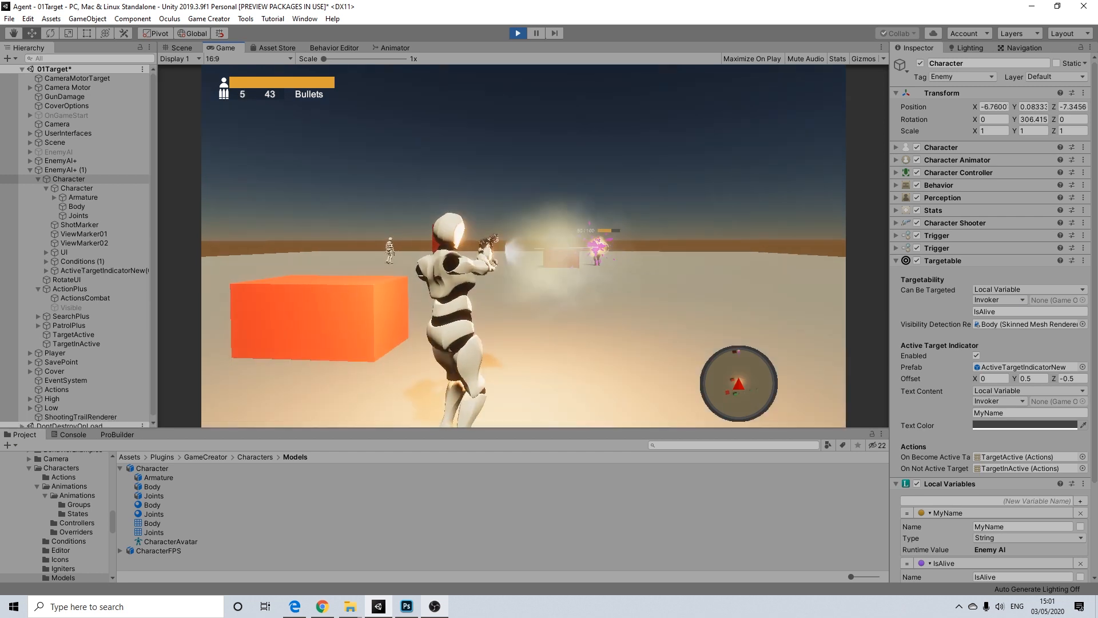
{"action": "left_click", "coordinate": [524, 246]}
{"action": "left_click", "coordinate": [523, 246]}
{"action": "left_click", "coordinate": [523, 245]}
{"action": "left_click", "coordinate": [524, 246]}
{"action": "left_click", "coordinate": [524, 246]}
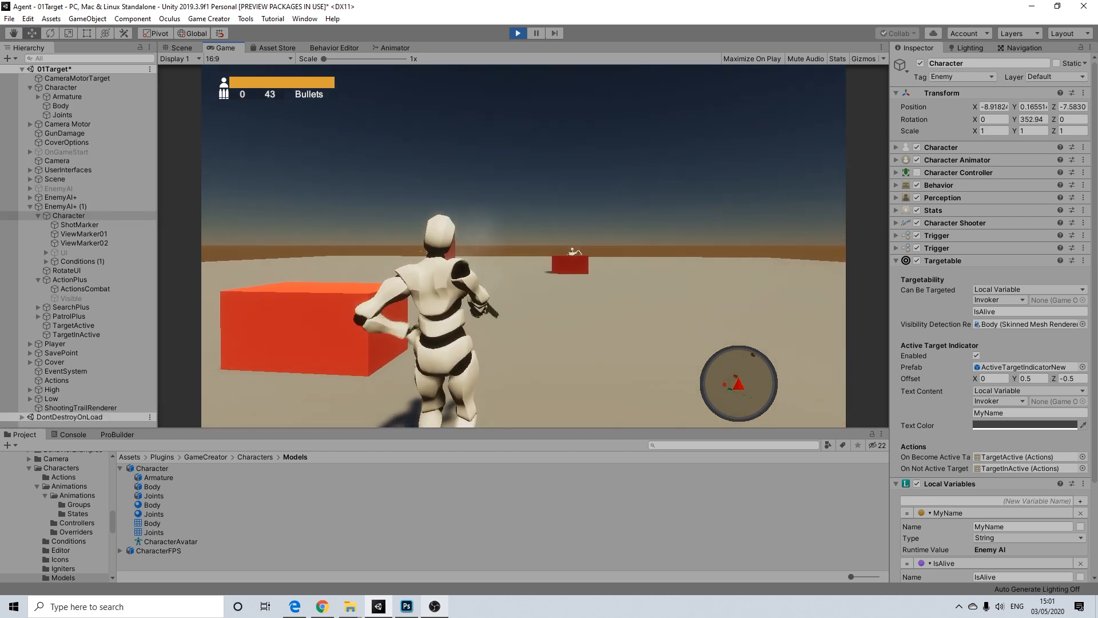
Move the player towards the remaining enemy, shoot it down and reload the gun
{"action": "key", "text": "w"}
{"action": "key", "text": "w"}
{"action": "left_click", "coordinate": [524, 245]}
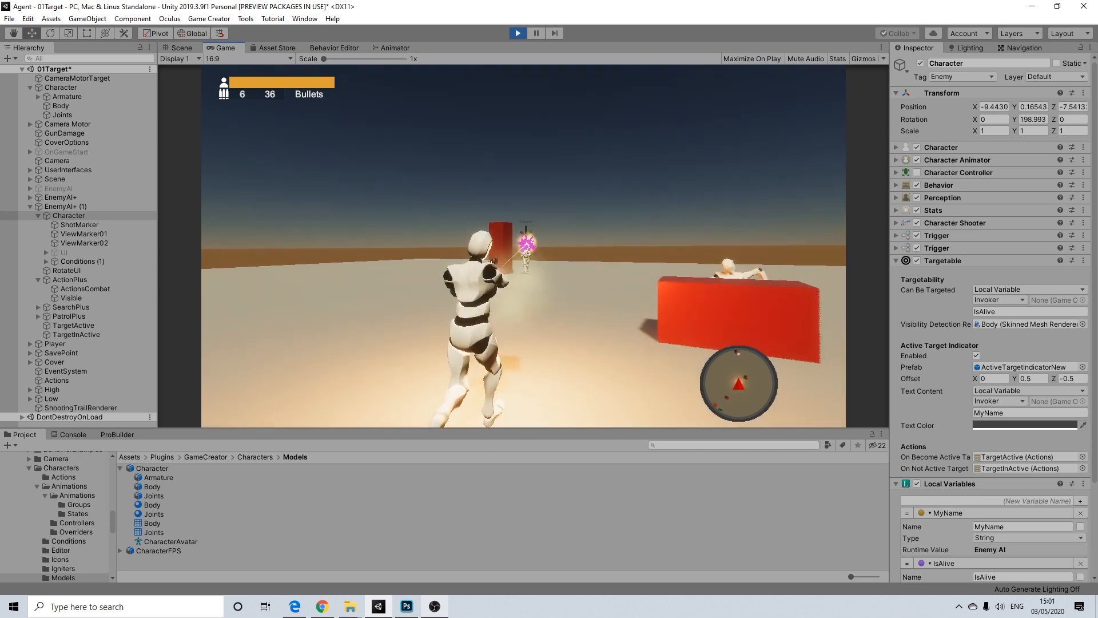
{"action": "left_click", "coordinate": [523, 246]}
{"action": "left_click", "coordinate": [523, 246]}
{"action": "left_click", "coordinate": [523, 246]}
{"action": "left_click", "coordinate": [523, 246]}
{"action": "left_click", "coordinate": [523, 246]}
{"action": "key", "text": "r"}
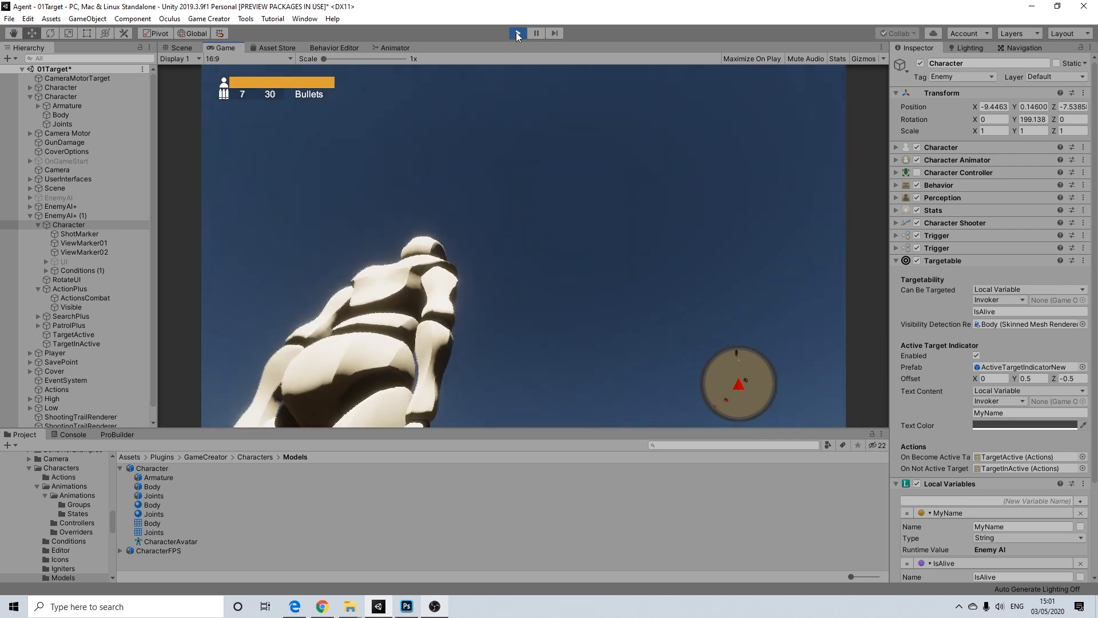
{"action": "key", "text": "w"}
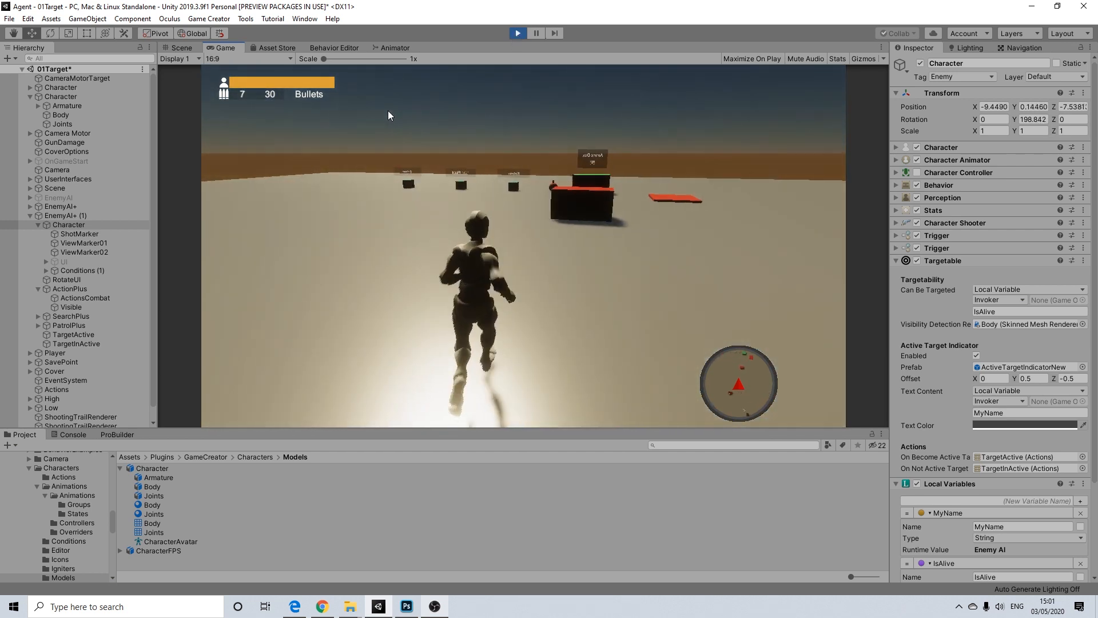
{"action": "key", "text": "d"}
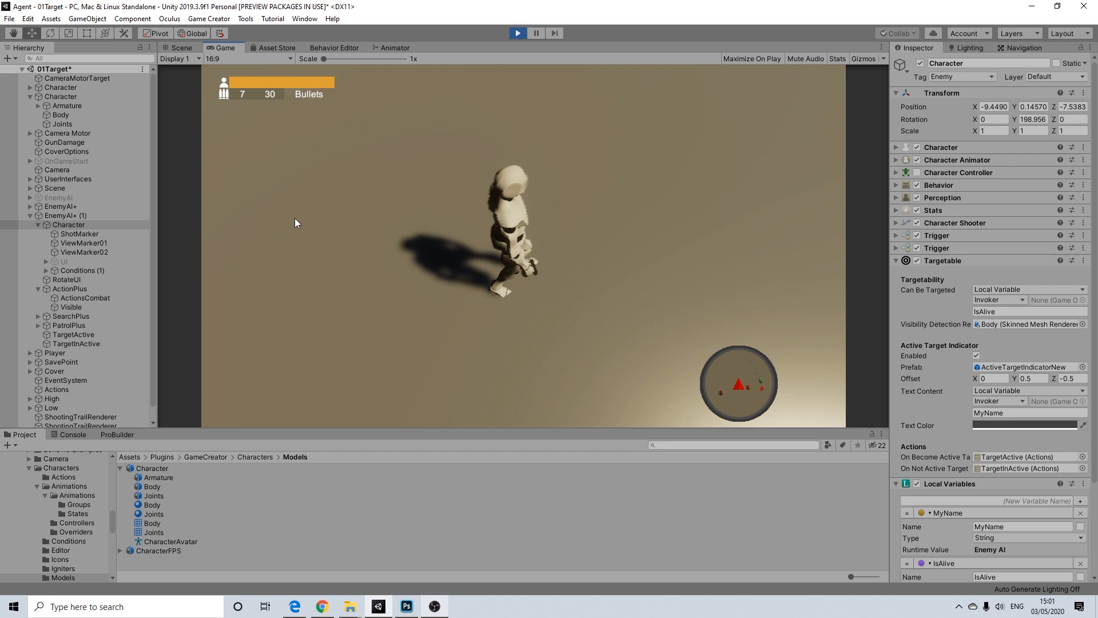
{"action": "key", "text": "w"}
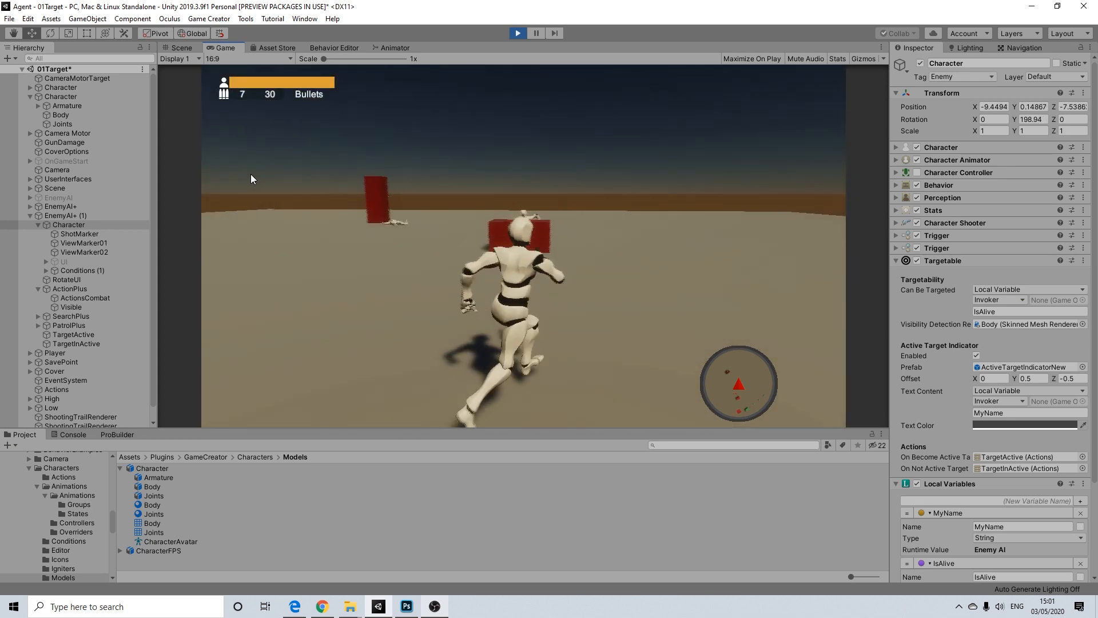
{"action": "key", "text": "d"}
{"action": "key", "text": "w"}
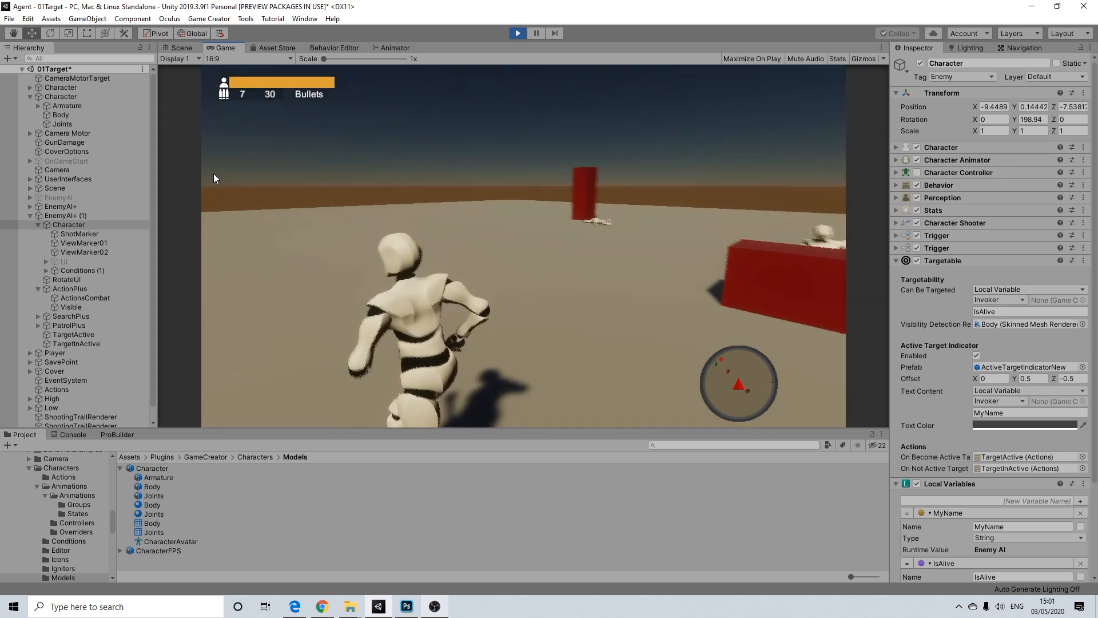
{"action": "key", "text": "w"}
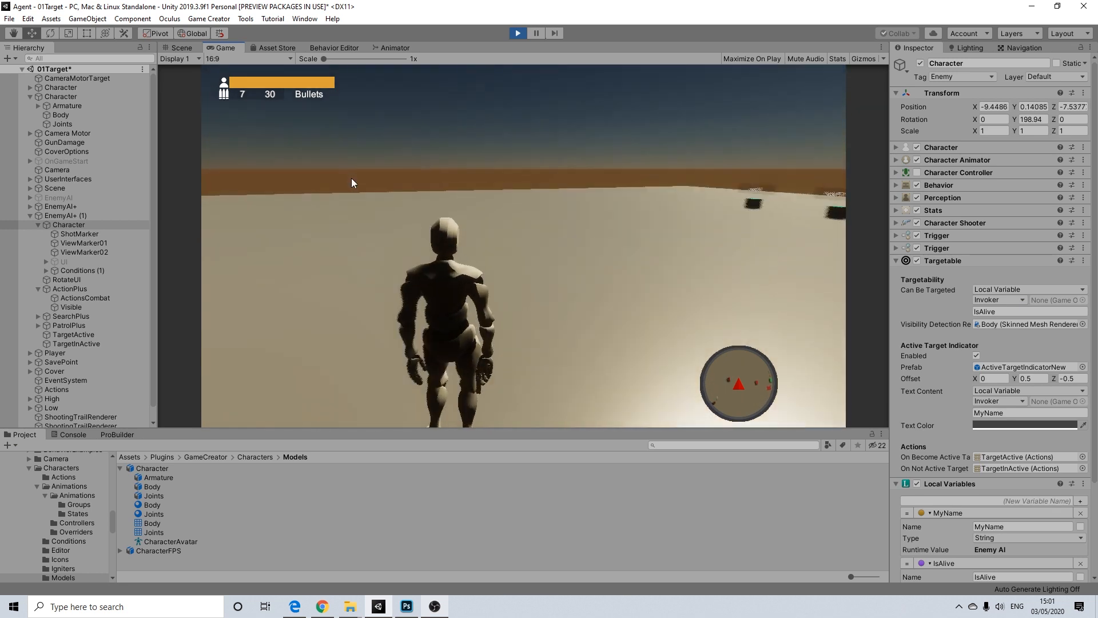
{"action": "key", "text": "w"}
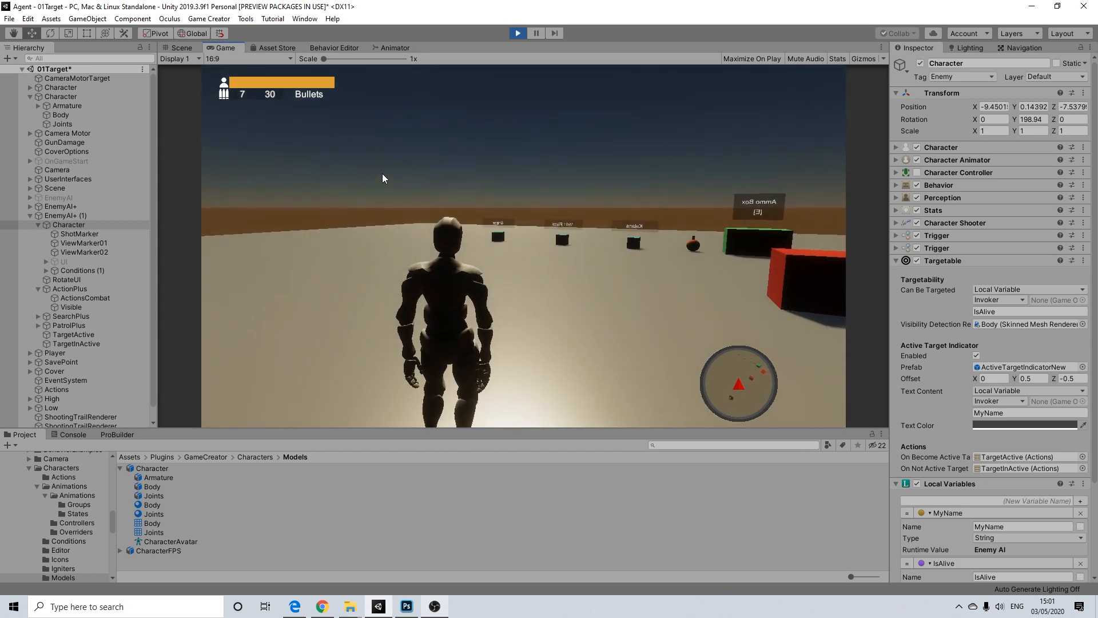